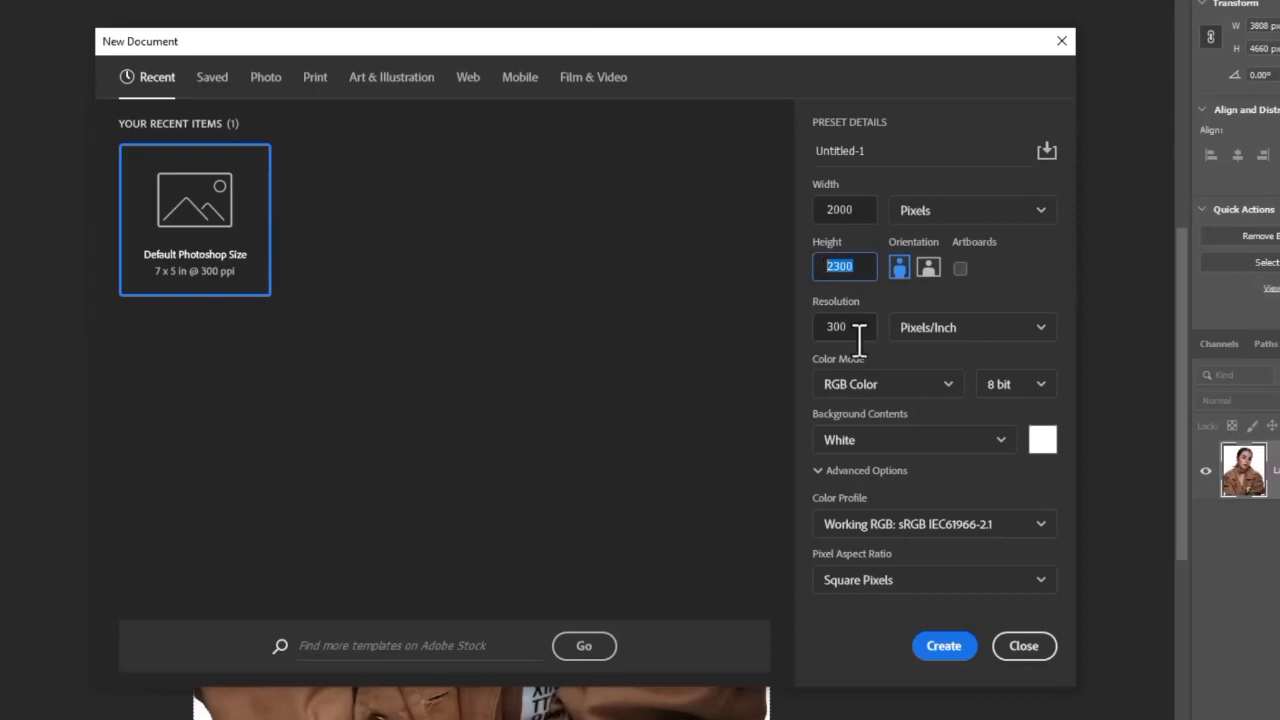
Create the 2000 × 2300 px document at 300 pixels/inch and add a light grey #d8d8d8 Solid Color fill layer
{"action": "key", "text": "Tab"}
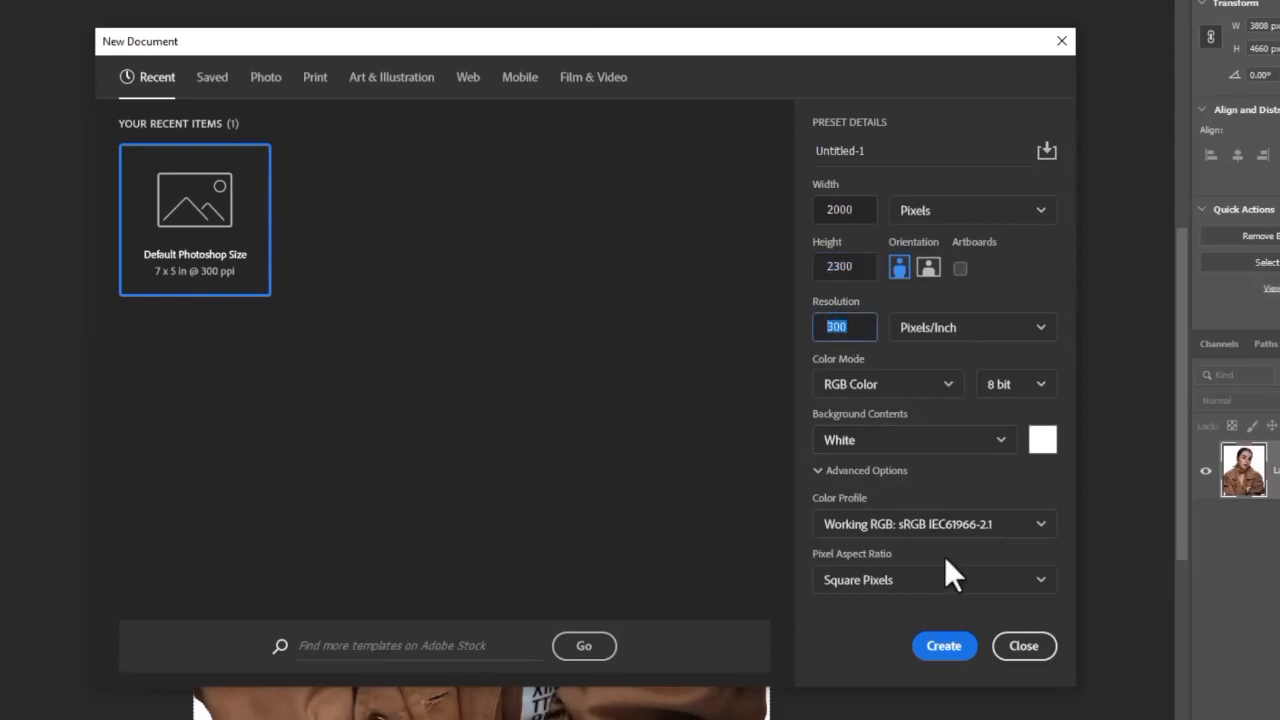
{"action": "left_click", "coordinate": [943, 645]}
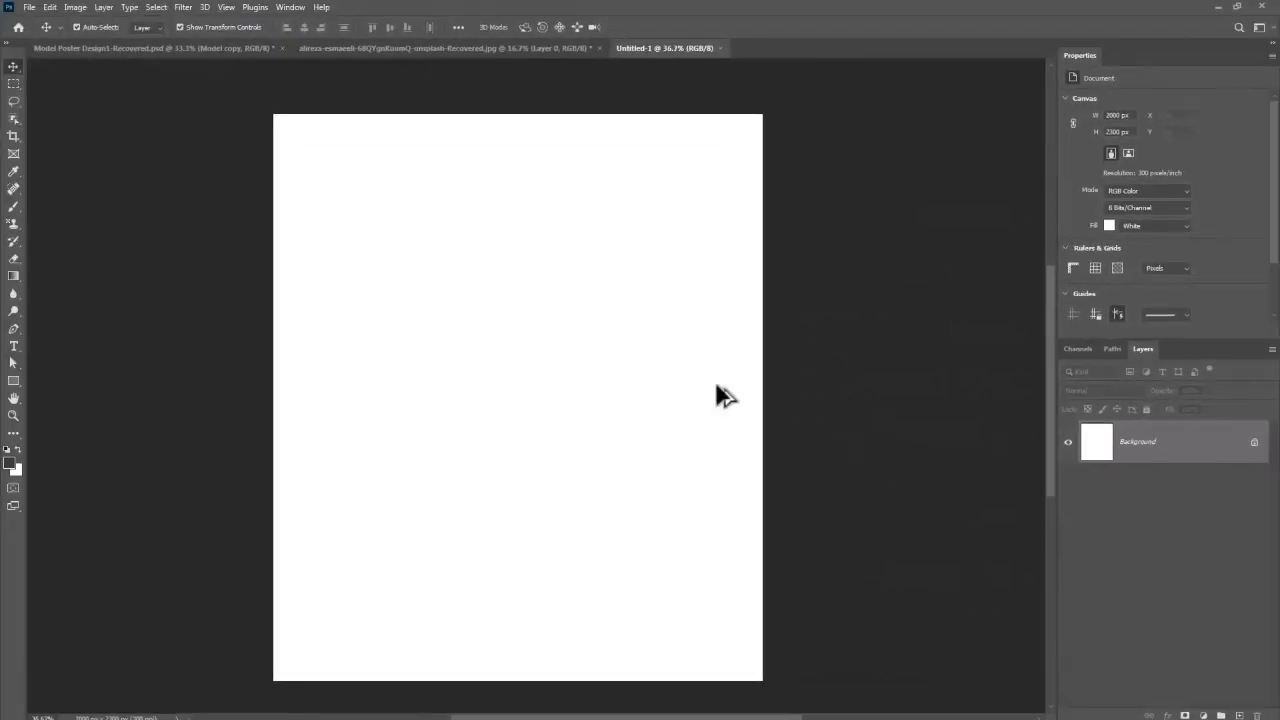
{"action": "left_click", "coordinate": [1203, 716]}
{"action": "left_click", "coordinate": [1188, 477]}
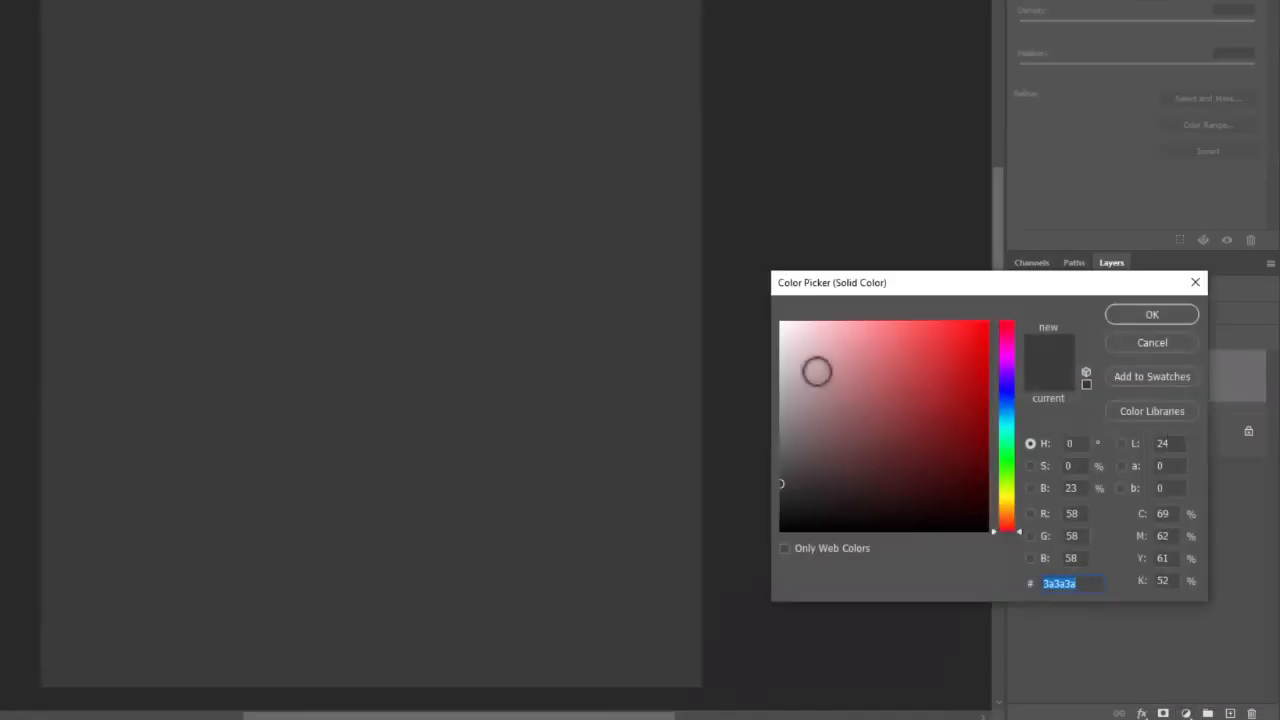
{"action": "left_click_drag", "start_coordinate": [901, 437], "coordinate": [862, 416]}
{"action": "left_click_drag", "start_coordinate": [766, 346], "coordinate": [766, 354]}
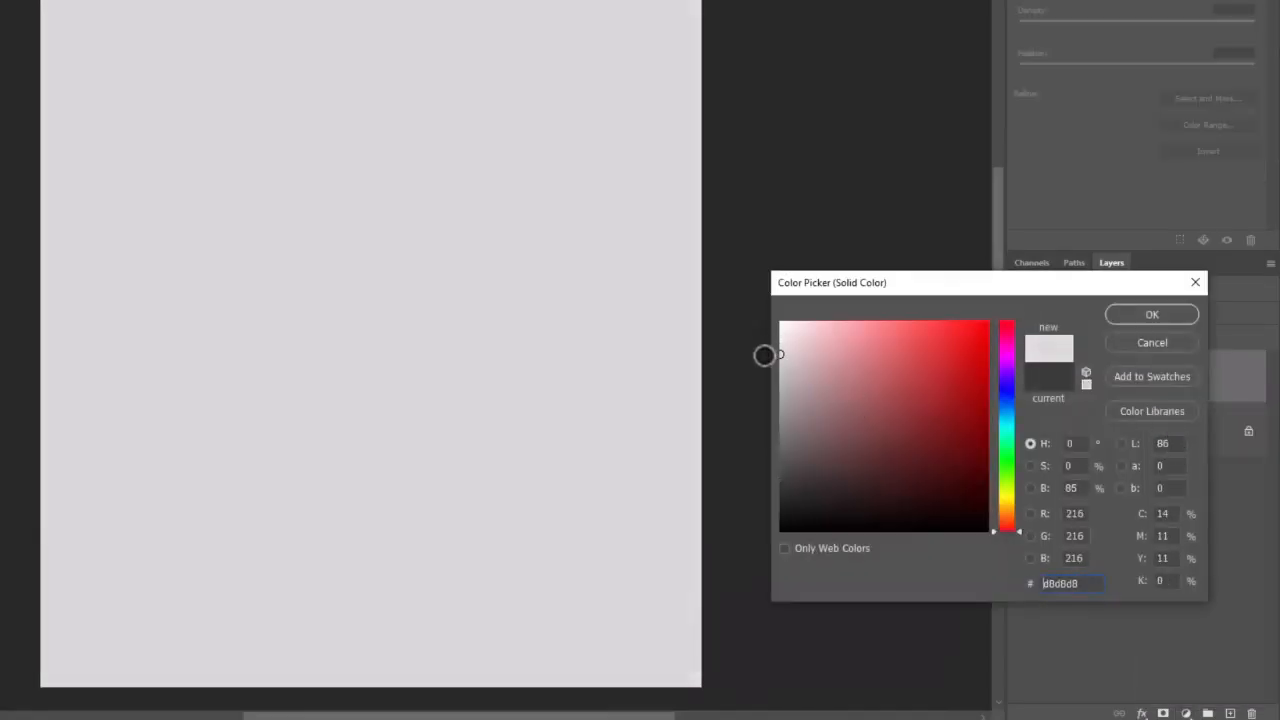
{"action": "left_click", "coordinate": [1125, 317]}
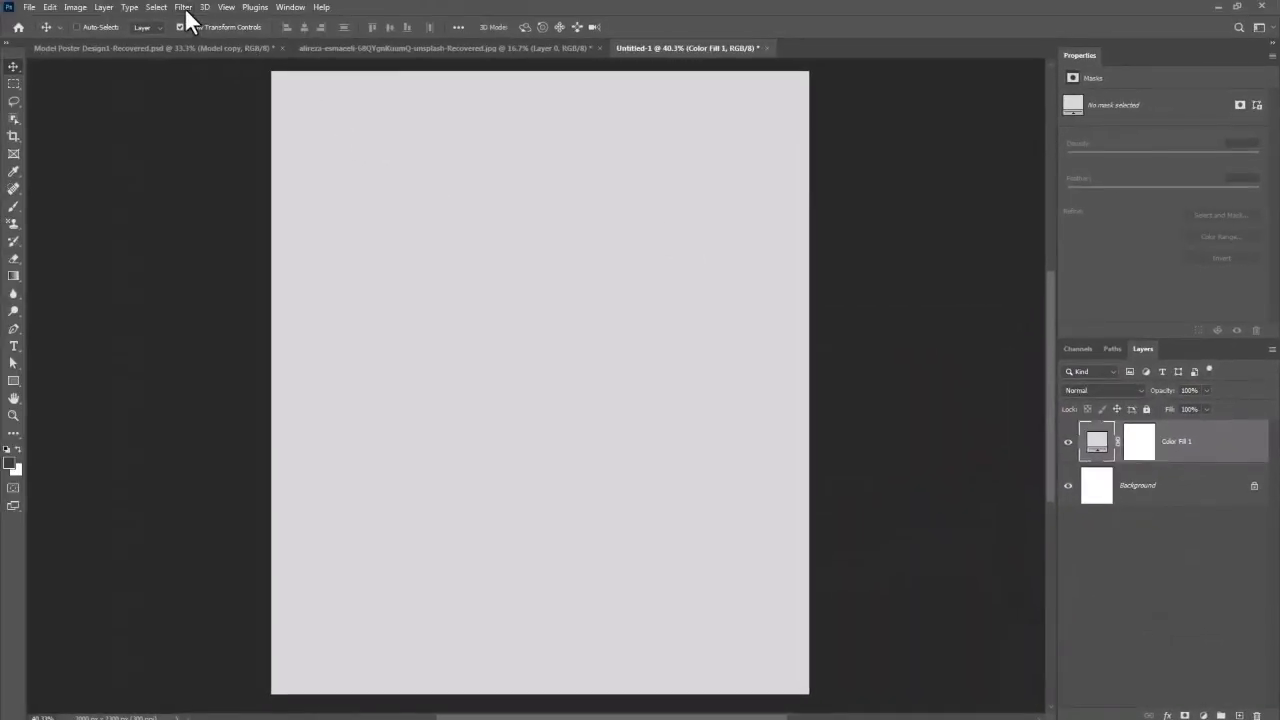
Convert the grey fill layer to a smart object and apply a reduced amount of Gaussian Add Noise to it
{"action": "left_click", "coordinate": [180, 8]}
{"action": "mouse_move", "coordinate": [222, 218]}
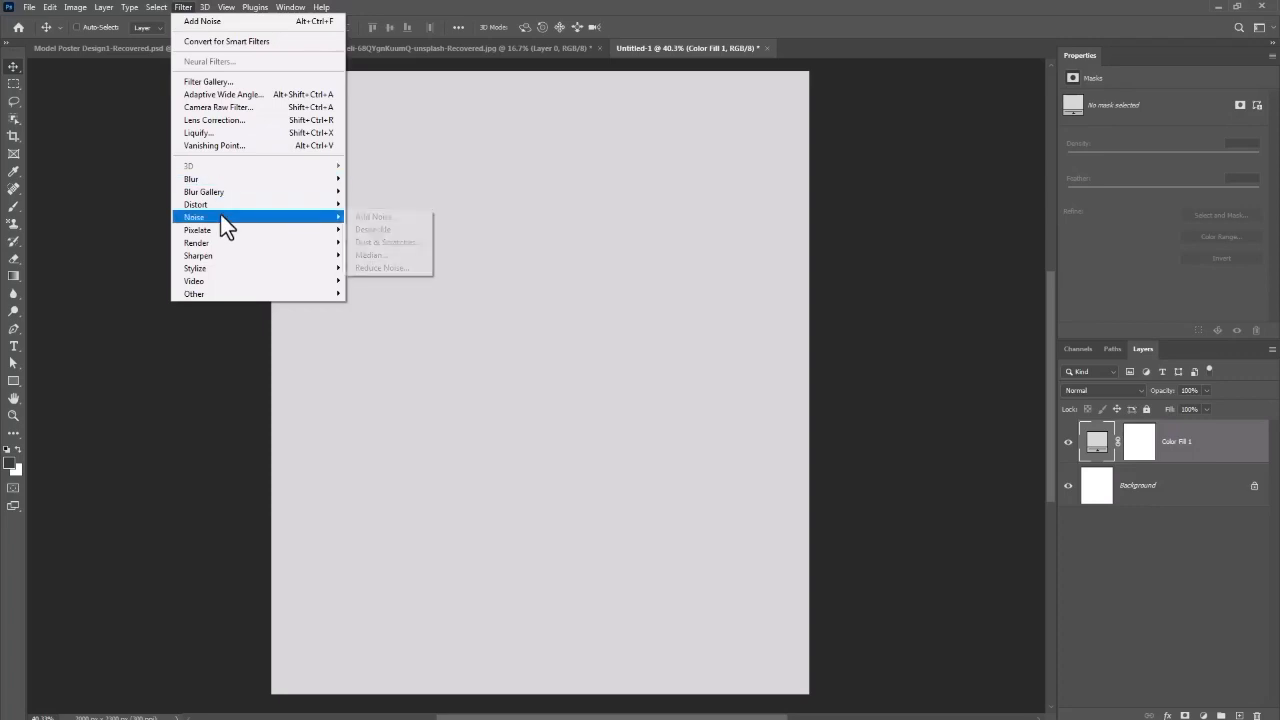
{"action": "left_click", "coordinate": [374, 231]}
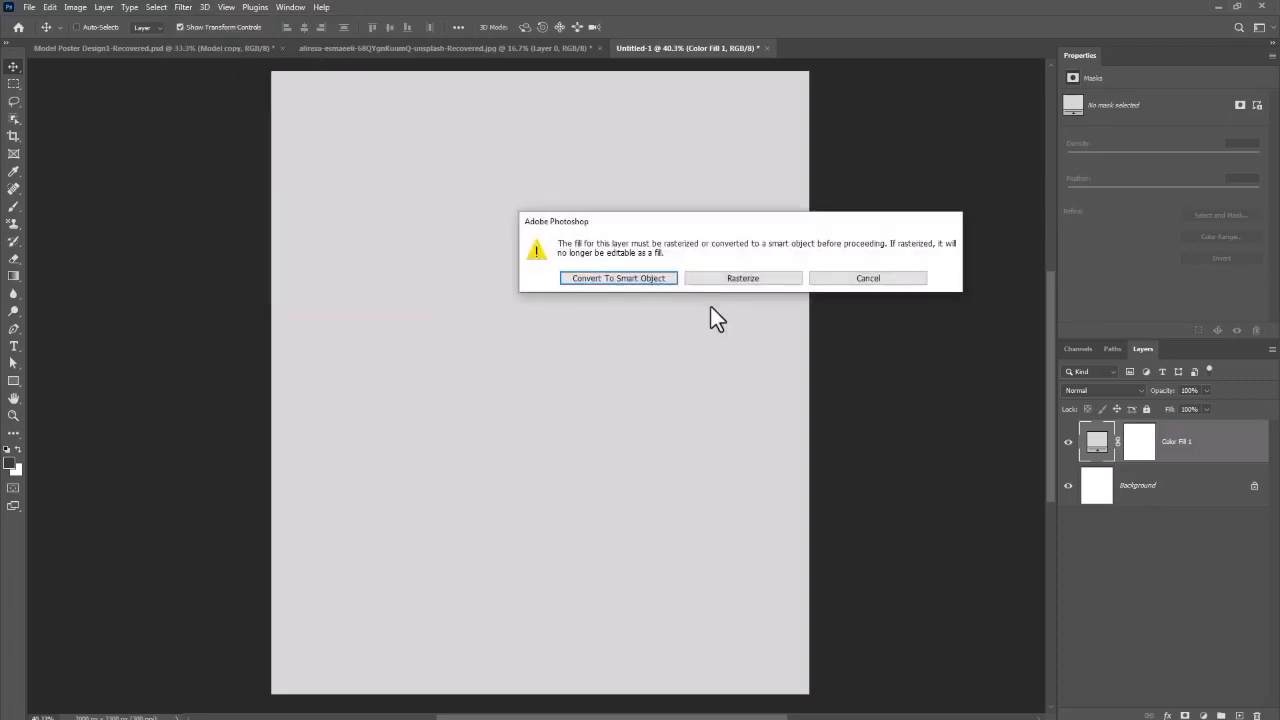
{"action": "left_click", "coordinate": [645, 272]}
{"action": "left_click", "coordinate": [578, 337]}
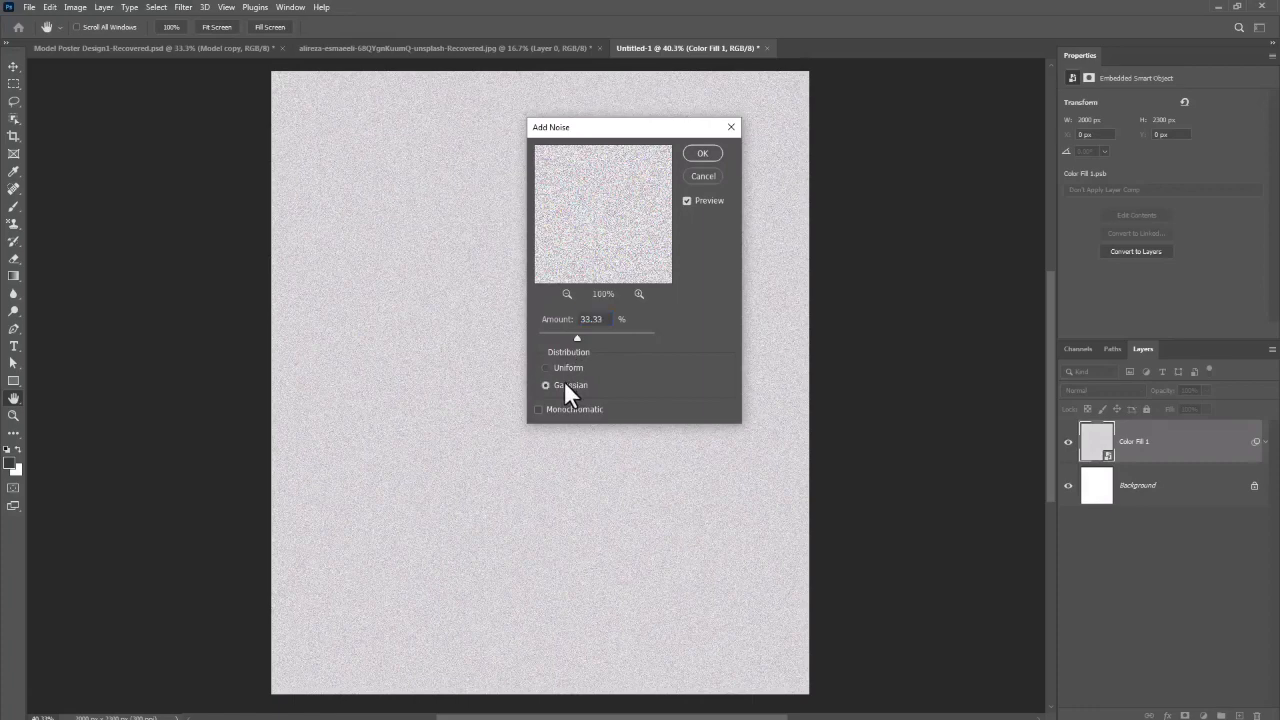
{"action": "left_click", "coordinate": [560, 336]}
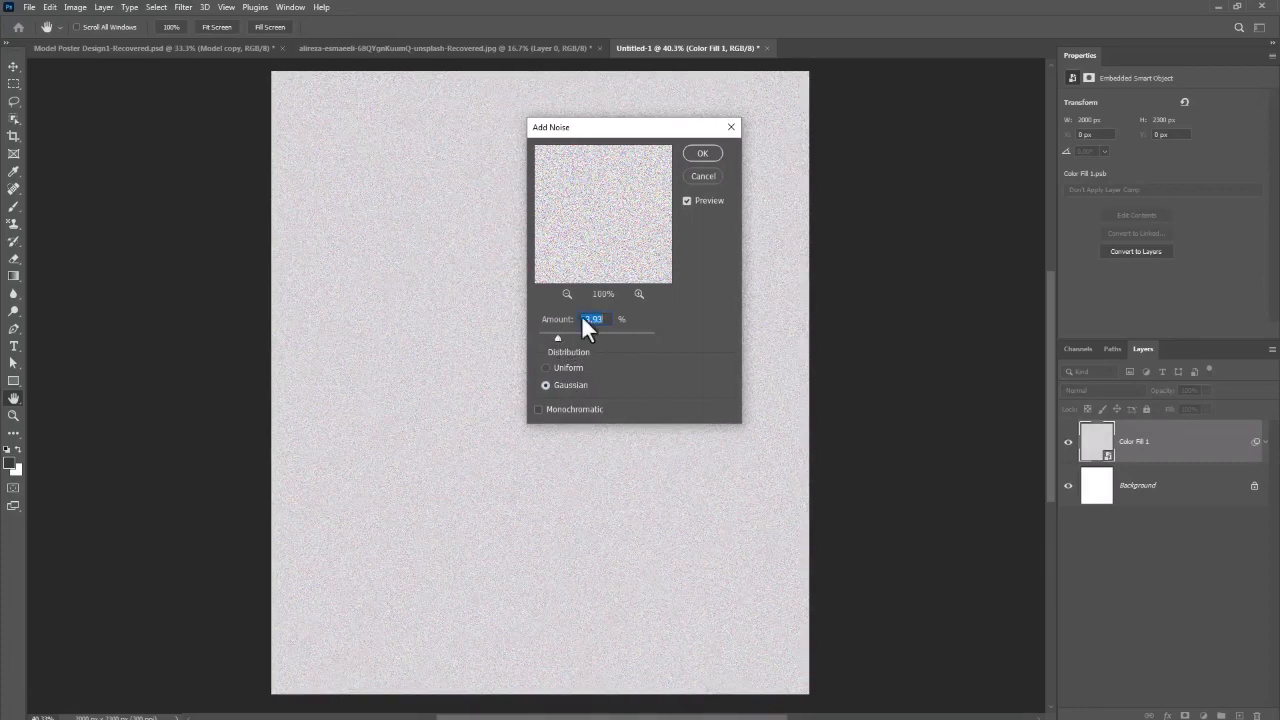
{"action": "left_click", "coordinate": [703, 155]}
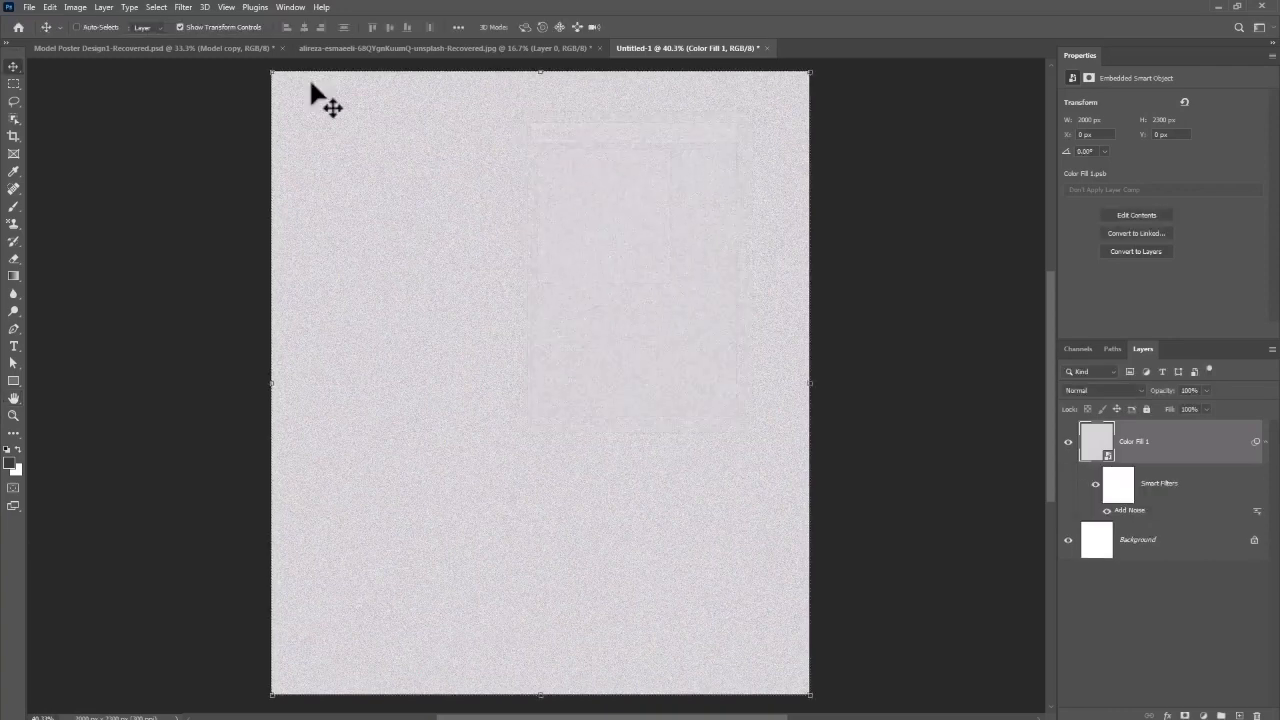
Apply a Gaussian Blur with a reduced radius to the grey fill layer and collapse its smart filter list
{"action": "left_click", "coordinate": [182, 8]}
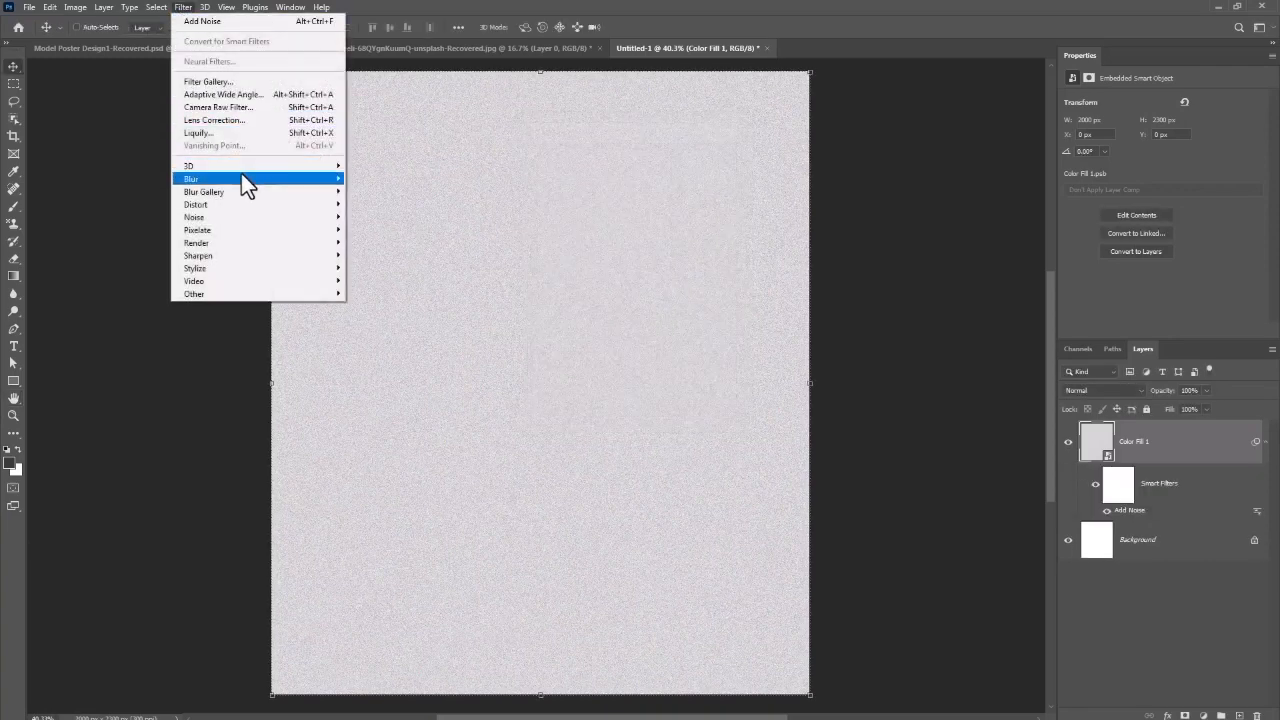
{"action": "mouse_move", "coordinate": [288, 180]}
{"action": "left_click", "coordinate": [384, 229]}
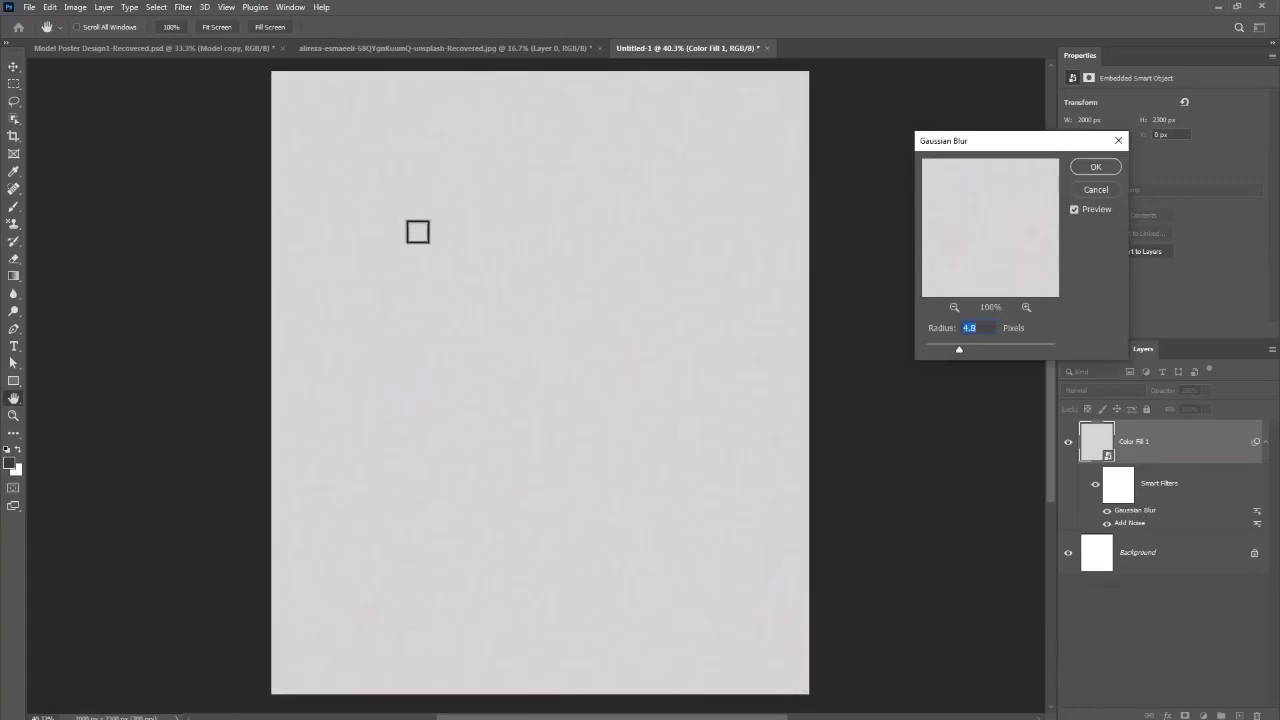
{"action": "left_click_drag", "start_coordinate": [962, 350], "coordinate": [936, 349]}
{"action": "left_click", "coordinate": [1096, 168]}
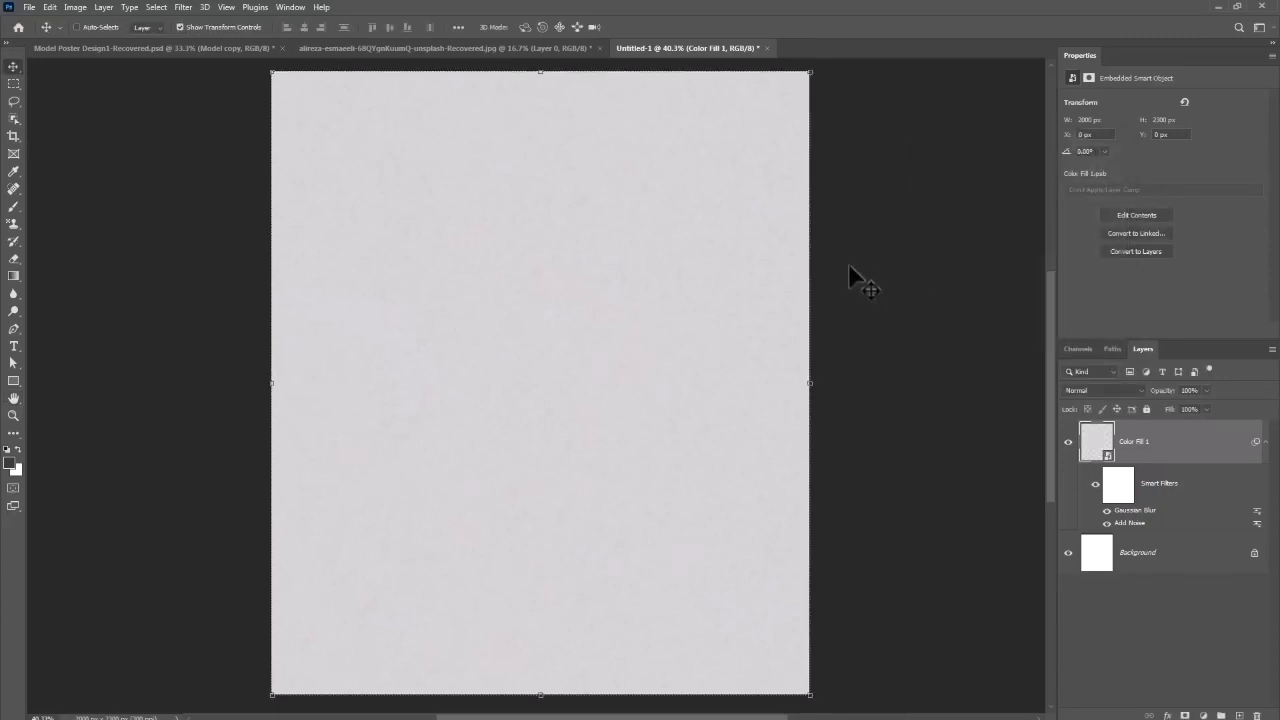
{"action": "left_click", "coordinate": [1266, 444]}
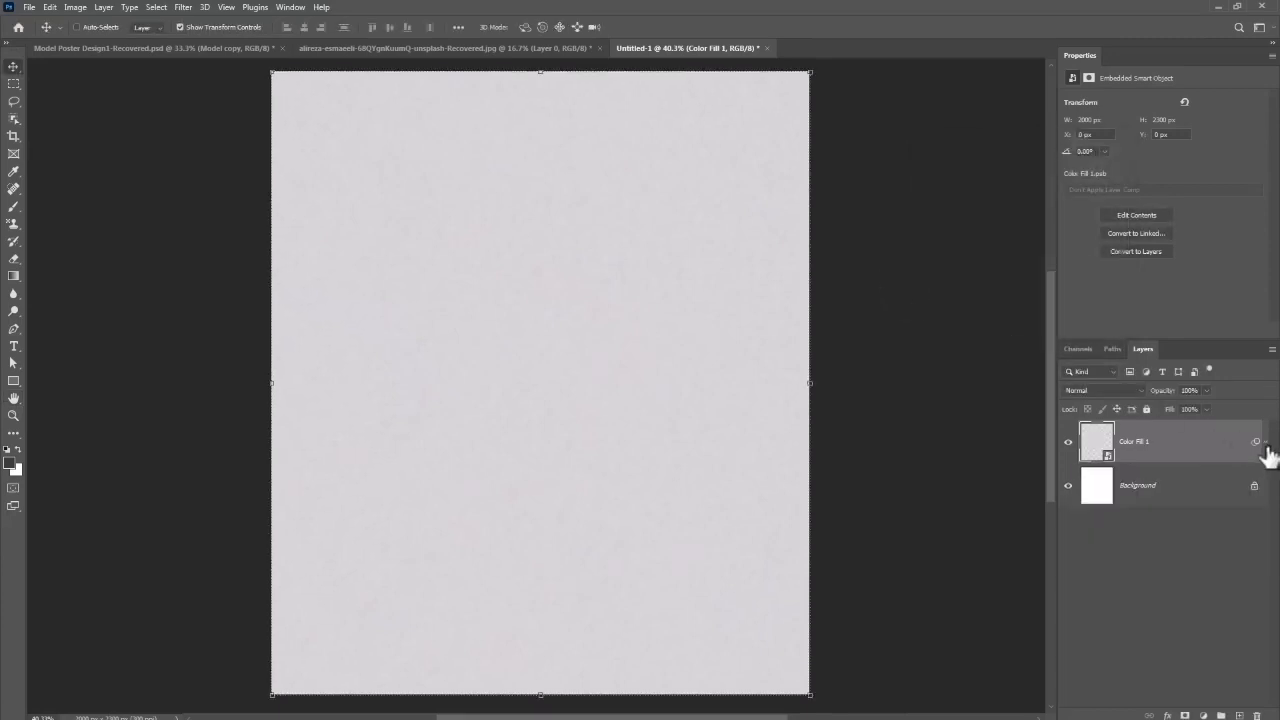
Switch to the portrait photo document and select the woman with the automatic Subject selection
{"action": "left_click", "coordinate": [451, 48]}
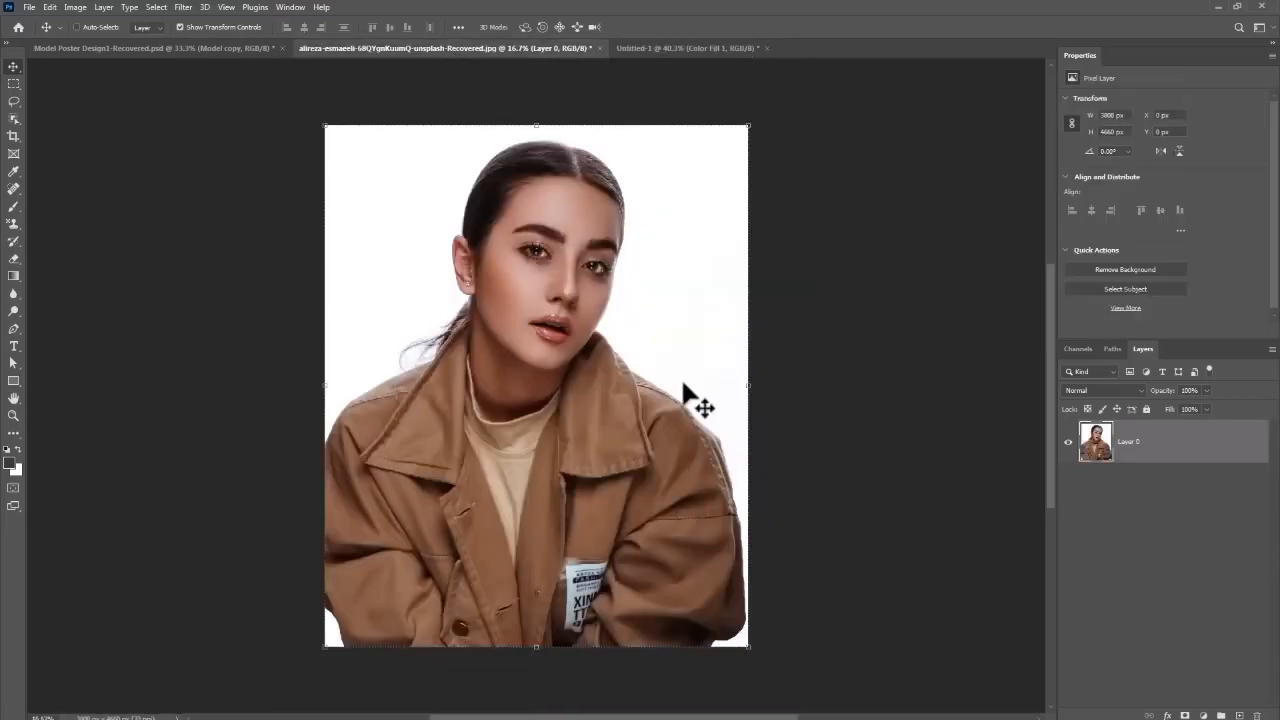
{"action": "left_click", "coordinate": [155, 8]}
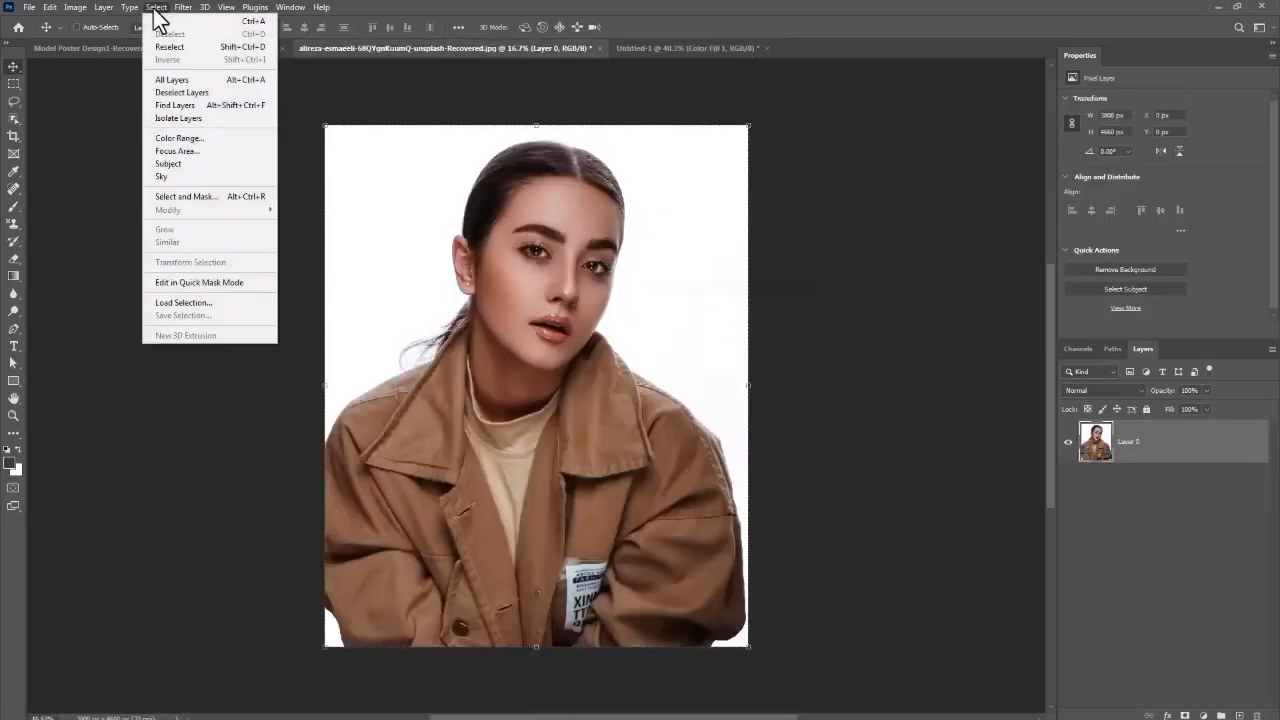
{"action": "left_click", "coordinate": [183, 163]}
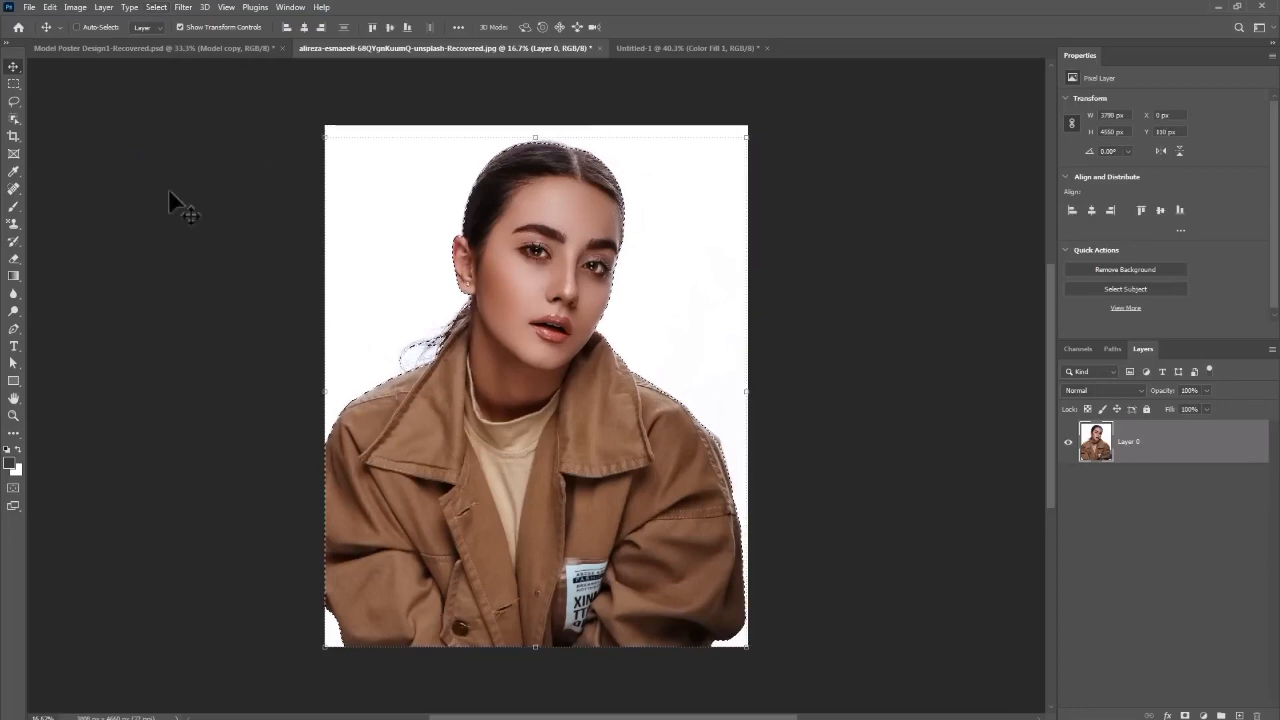
Subtract the jacket outside the collar and lapels from the selection with the Polygonal Lasso, ending in a point below, and mask the layer
{"action": "left_click", "coordinate": [15, 101]}
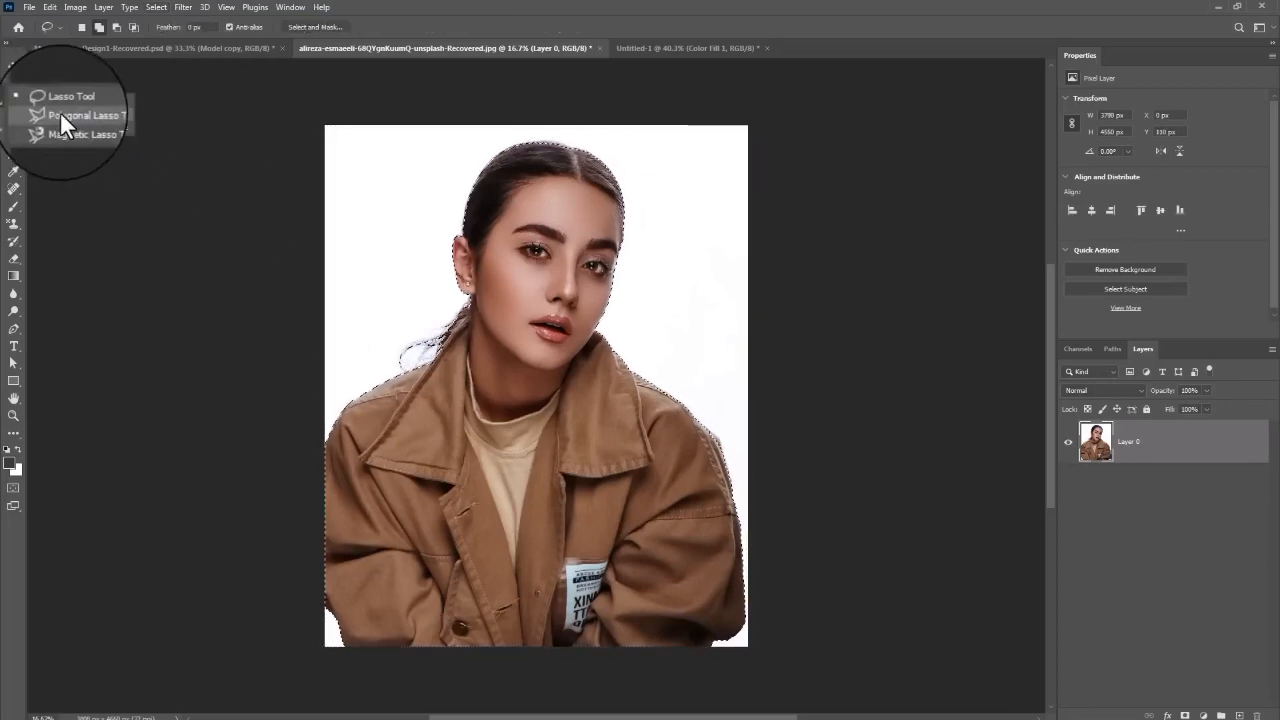
{"action": "left_click", "coordinate": [77, 114]}
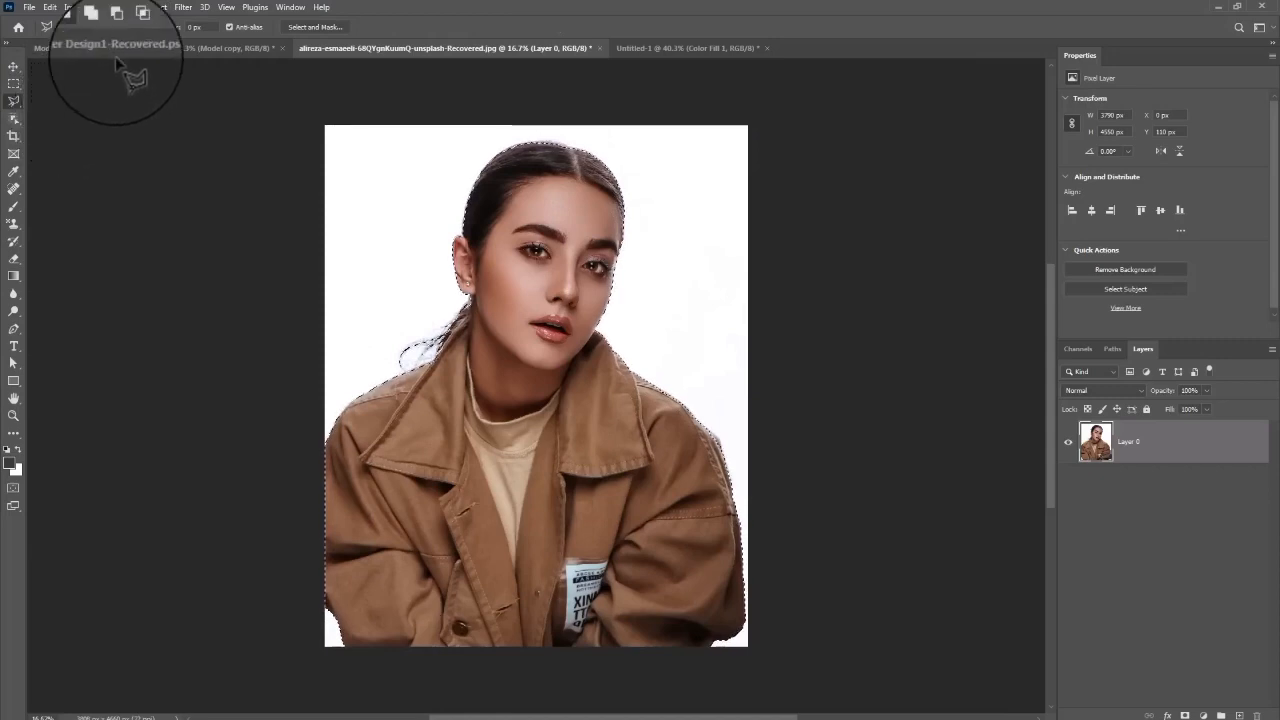
{"action": "left_click", "coordinate": [116, 26]}
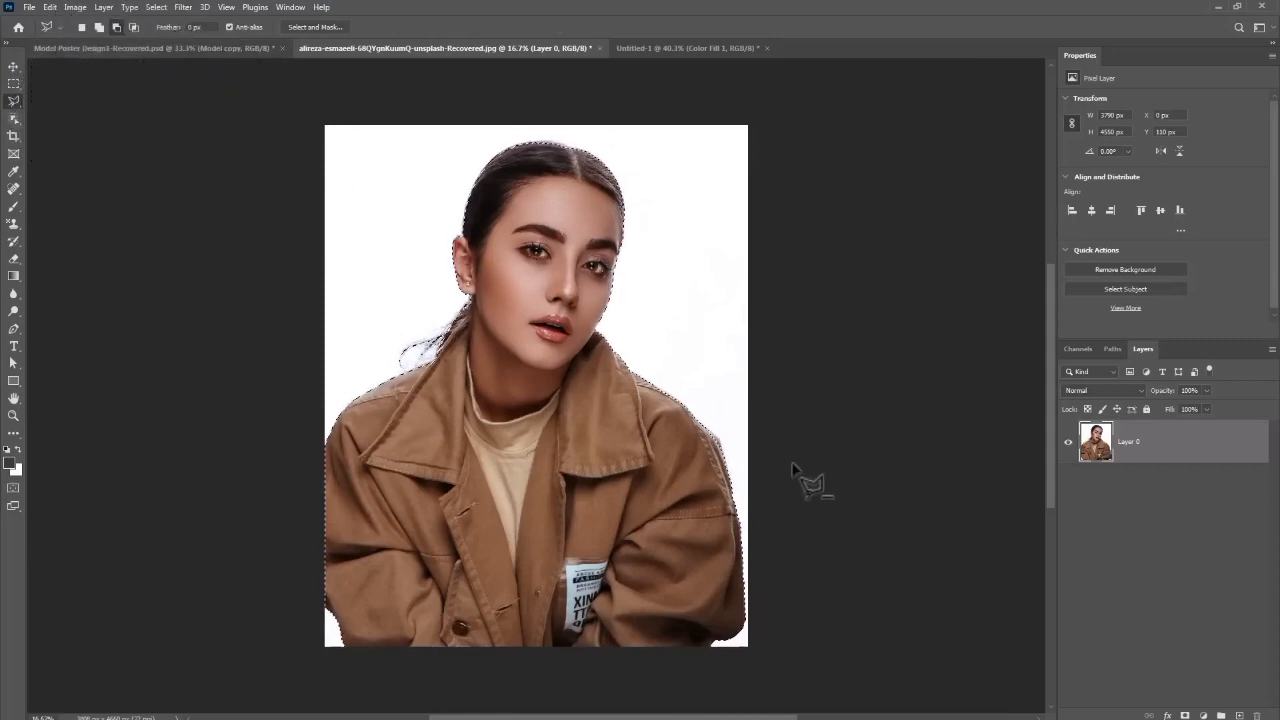
{"action": "left_click", "coordinate": [634, 376]}
{"action": "left_click", "coordinate": [641, 410]}
{"action": "left_click", "coordinate": [652, 460]}
{"action": "left_click", "coordinate": [623, 469]}
{"action": "left_click", "coordinate": [596, 477]}
{"action": "left_click", "coordinate": [563, 472]}
{"action": "left_click", "coordinate": [564, 557]}
{"action": "left_click", "coordinate": [521, 604]}
{"action": "left_click", "coordinate": [468, 578]}
{"action": "left_click", "coordinate": [442, 491]}
{"action": "left_click", "coordinate": [454, 485]}
{"action": "left_click", "coordinate": [361, 461]}
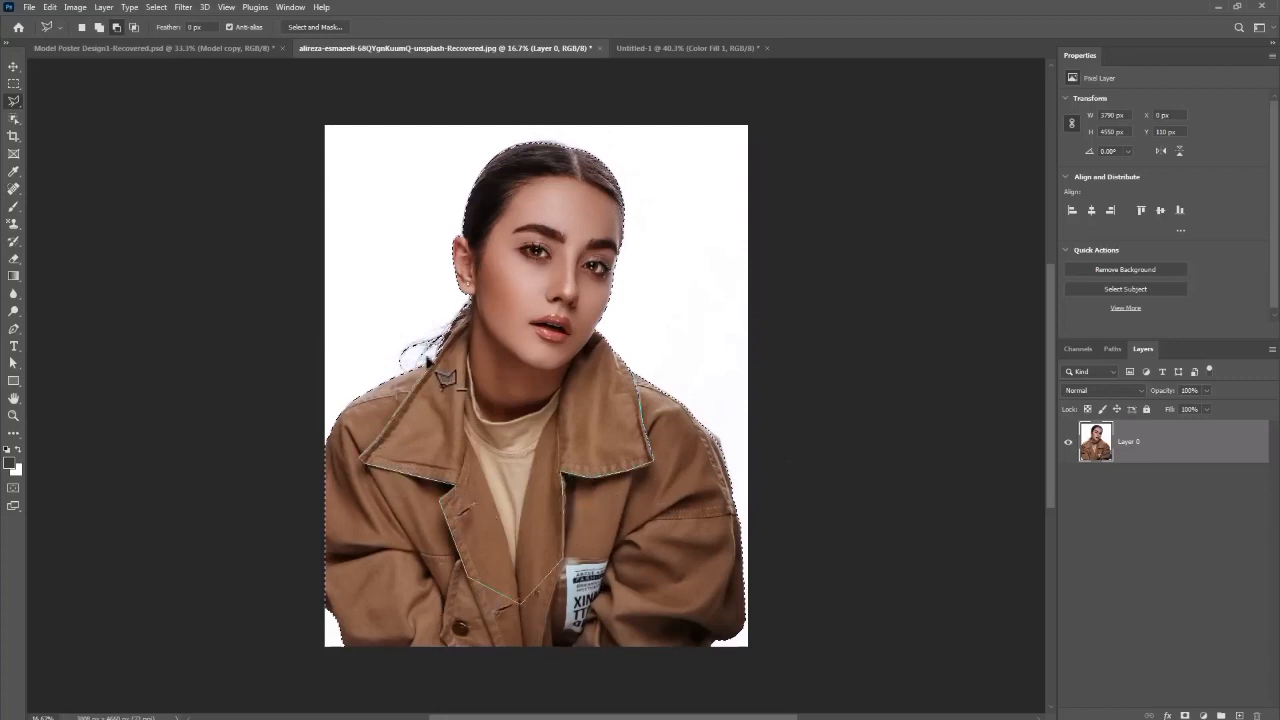
{"action": "left_click", "coordinate": [428, 358]}
{"action": "left_click", "coordinate": [294, 403]}
{"action": "left_click", "coordinate": [271, 675]}
{"action": "left_click", "coordinate": [805, 670]}
{"action": "double_click", "coordinate": [821, 462]}
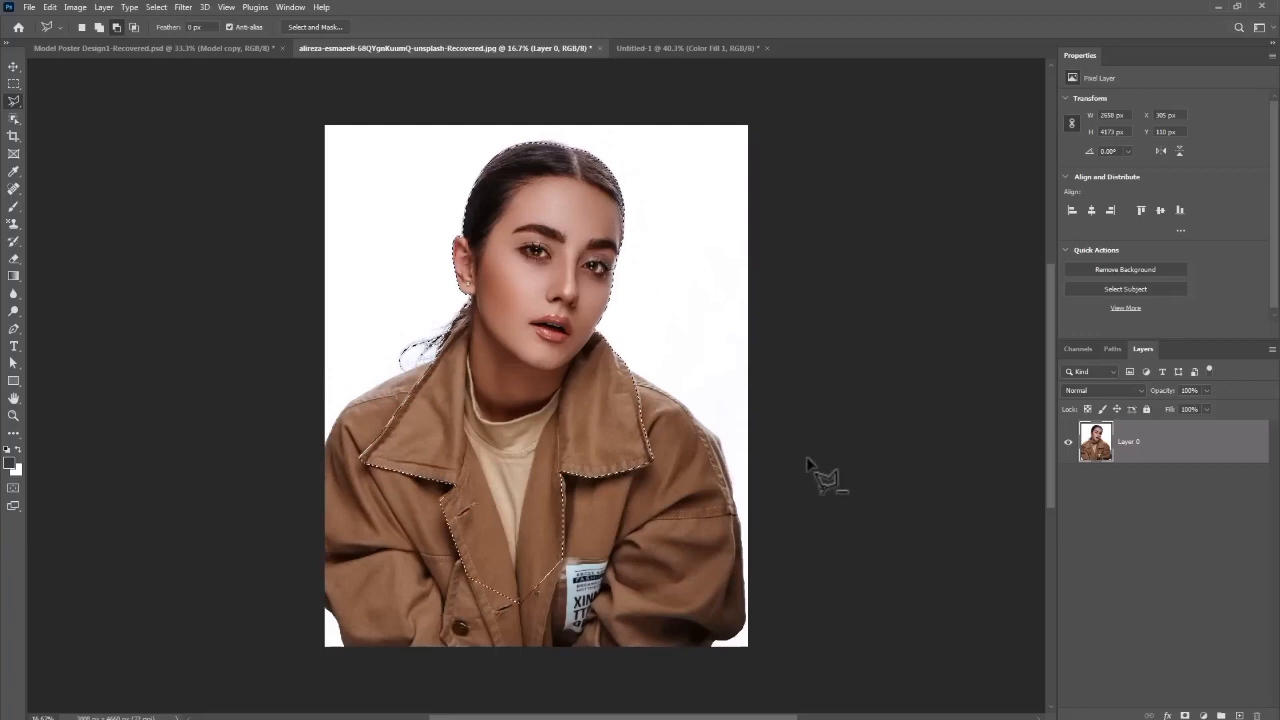
{"action": "left_click", "coordinate": [1185, 714]}
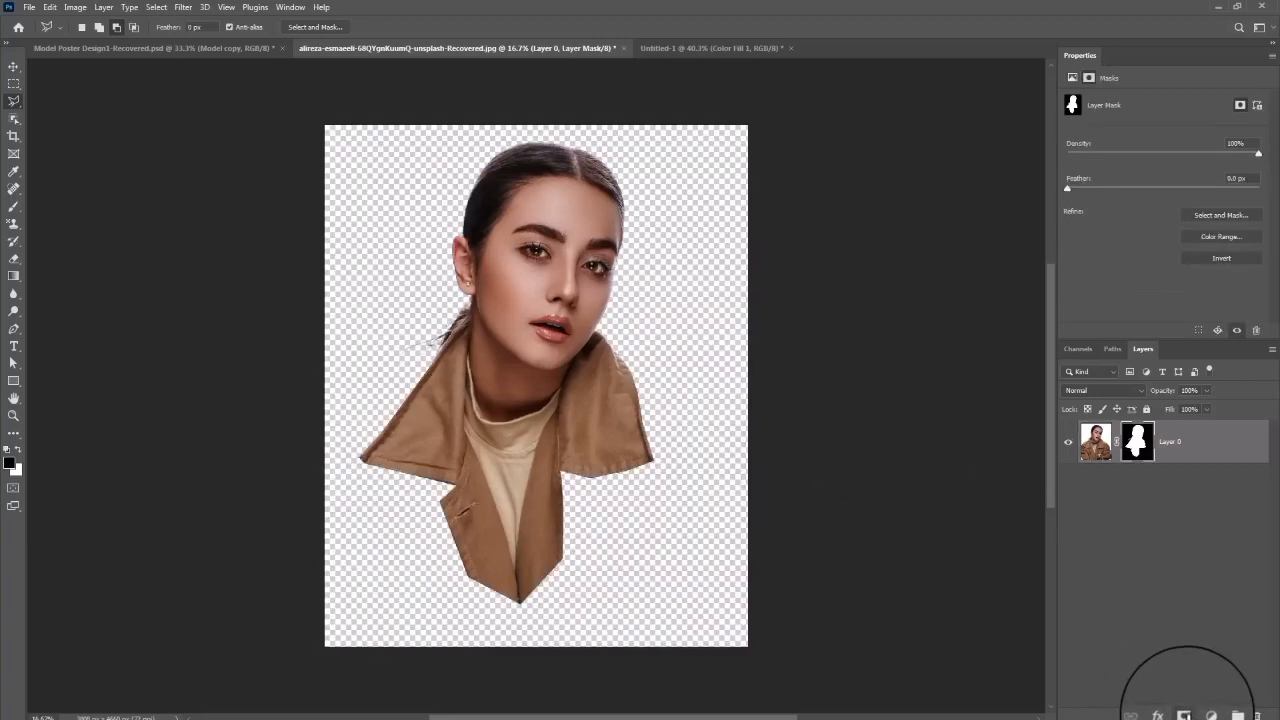
Move the masked portrait into the Untitled-1 document above the grey fill layer
{"action": "left_click", "coordinate": [13, 66]}
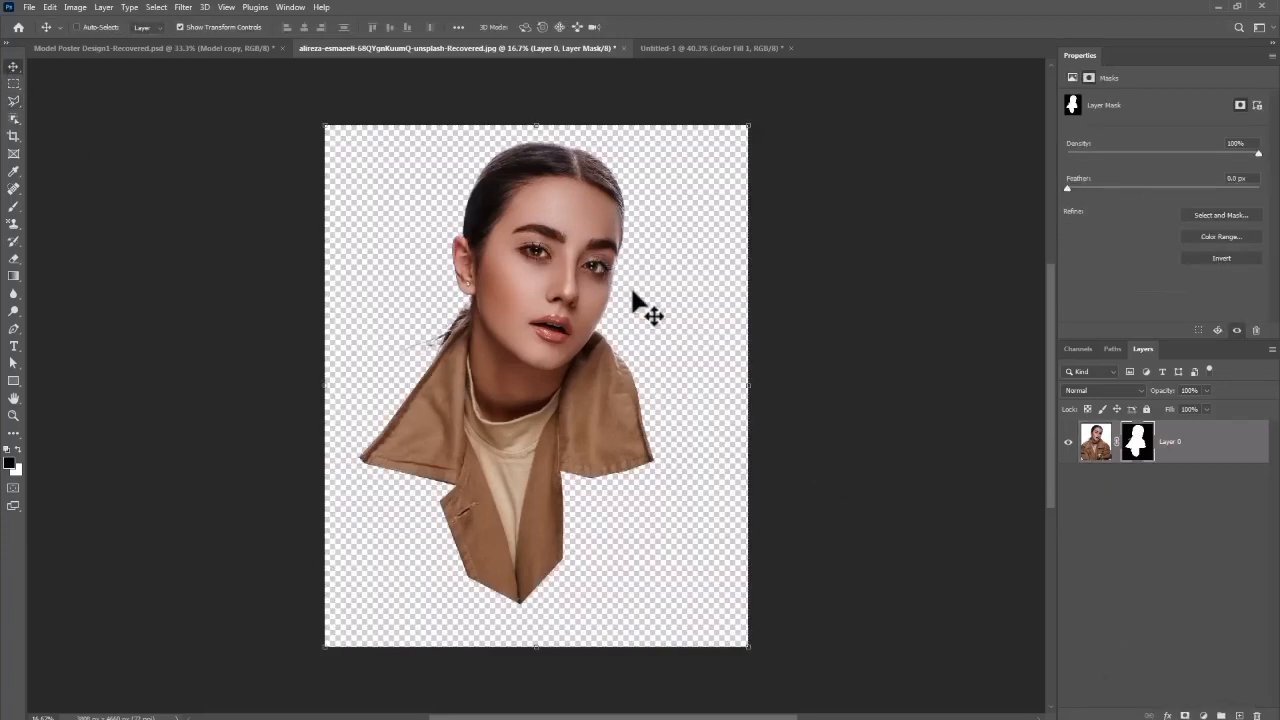
{"action": "left_click_drag", "start_coordinate": [531, 206], "coordinate": [566, 373]}
{"action": "left_click_drag", "start_coordinate": [640, 178], "coordinate": [423, 487]}
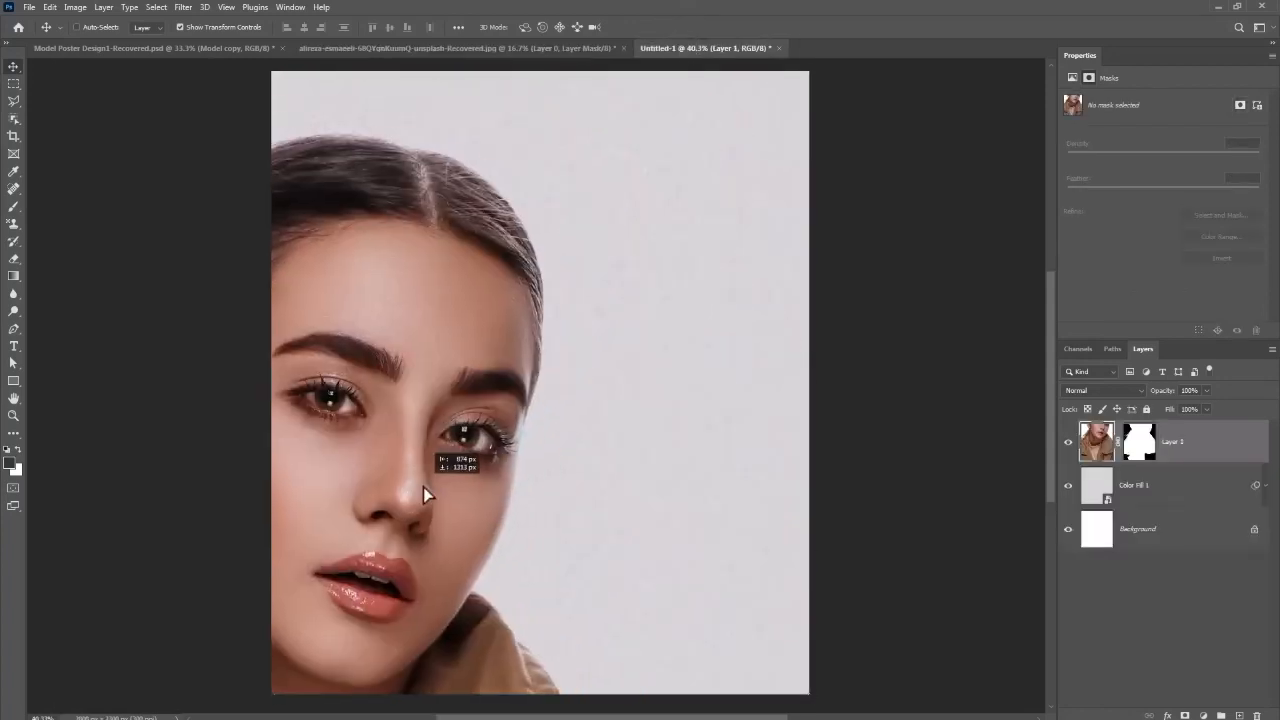
Scale the portrait down to about 49% and centre the cut-out on the canvas
{"action": "key", "text": "ctrl+t"}
{"action": "left_click_drag", "start_coordinate": [848, 93], "coordinate": [529, 171]}
{"action": "left_click_drag", "start_coordinate": [679, 517], "coordinate": [838, 686]}
{"action": "left_click_drag", "start_coordinate": [680, 457], "coordinate": [630, 417]}
{"action": "left_click_drag", "start_coordinate": [622, 305], "coordinate": [632, 375]}
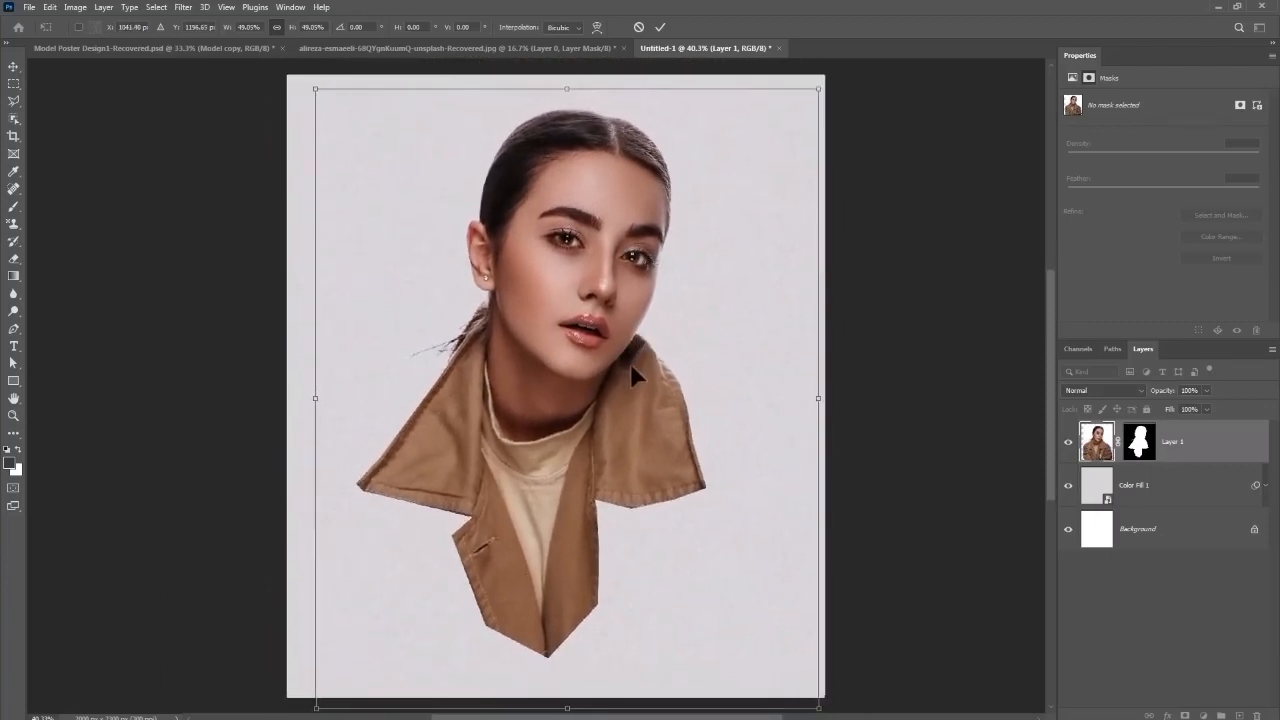
{"action": "key", "text": "Return"}
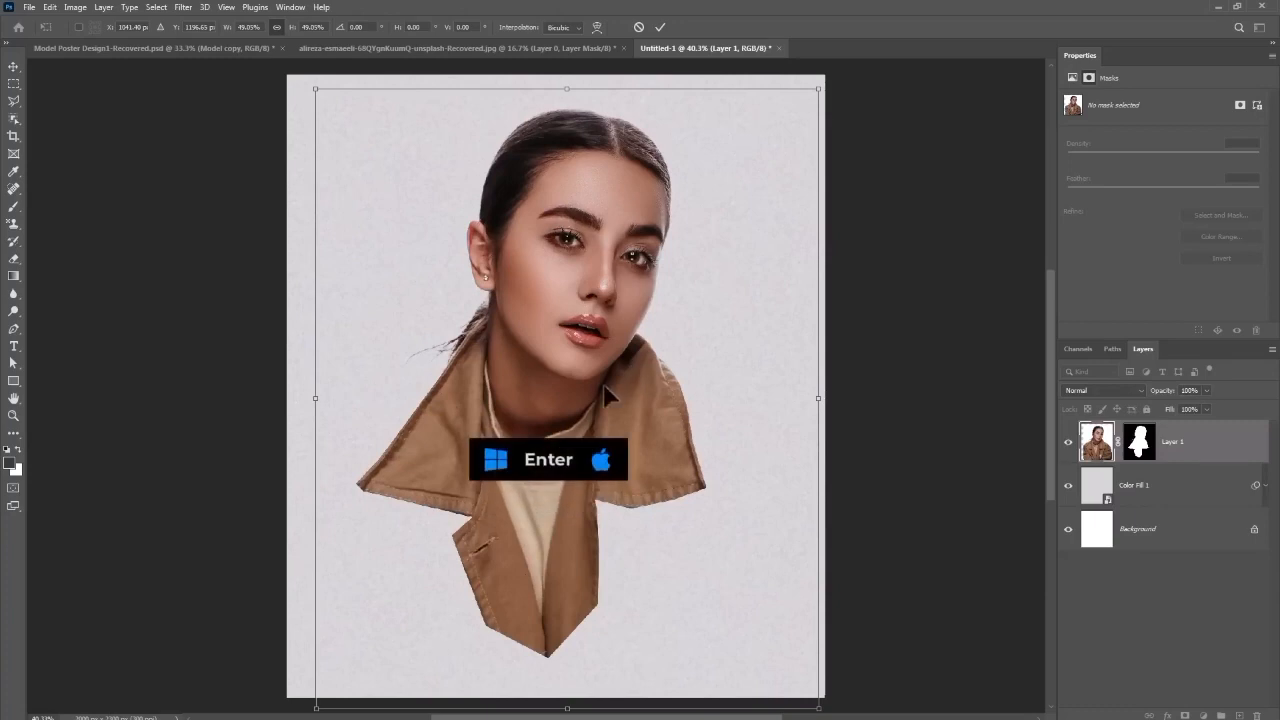
Apply the Paint Daubs filter to the portrait with brush size 5, sharpness 15 and the Simple brush type
{"action": "left_click", "coordinate": [180, 8]}
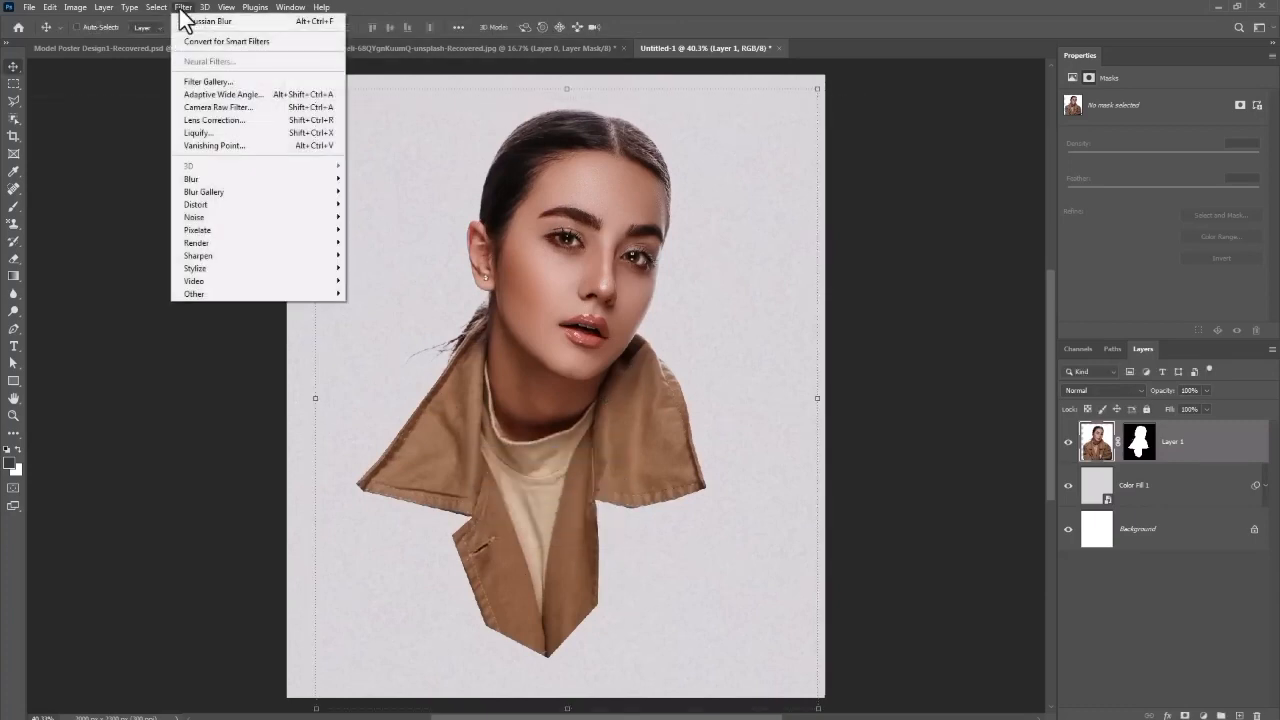
{"action": "left_click", "coordinate": [210, 84]}
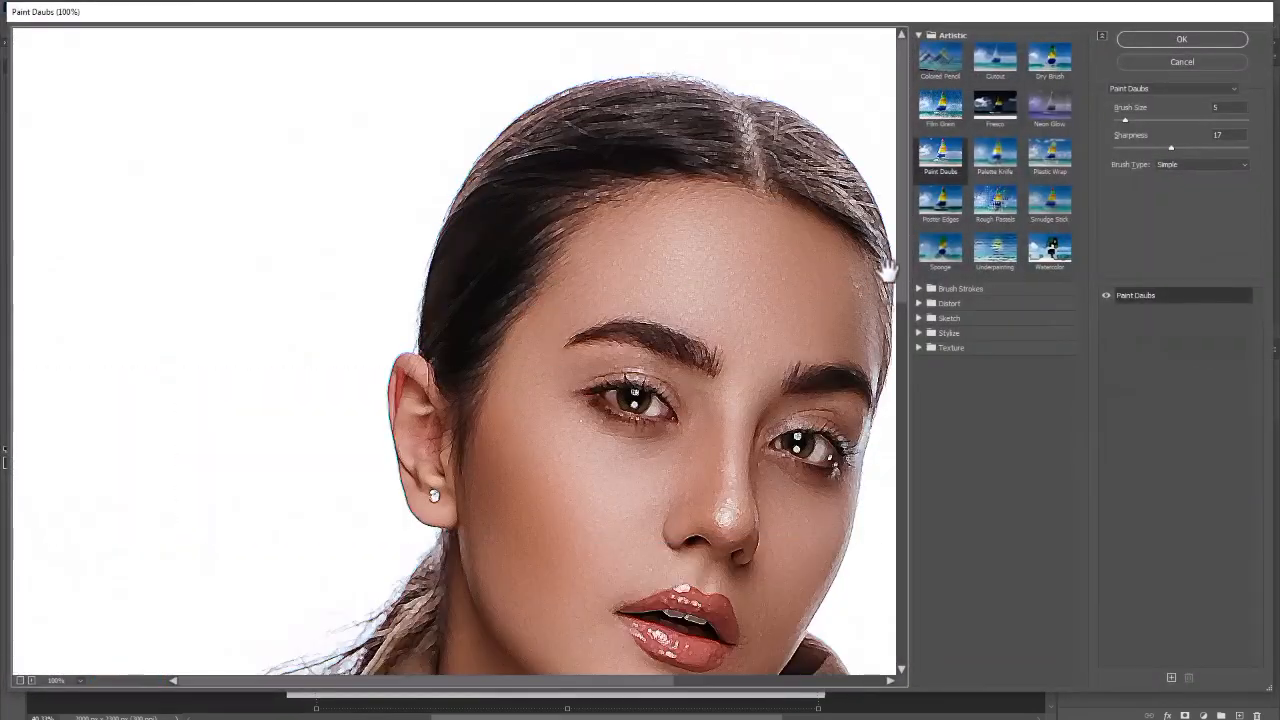
{"action": "left_click", "coordinate": [978, 163]}
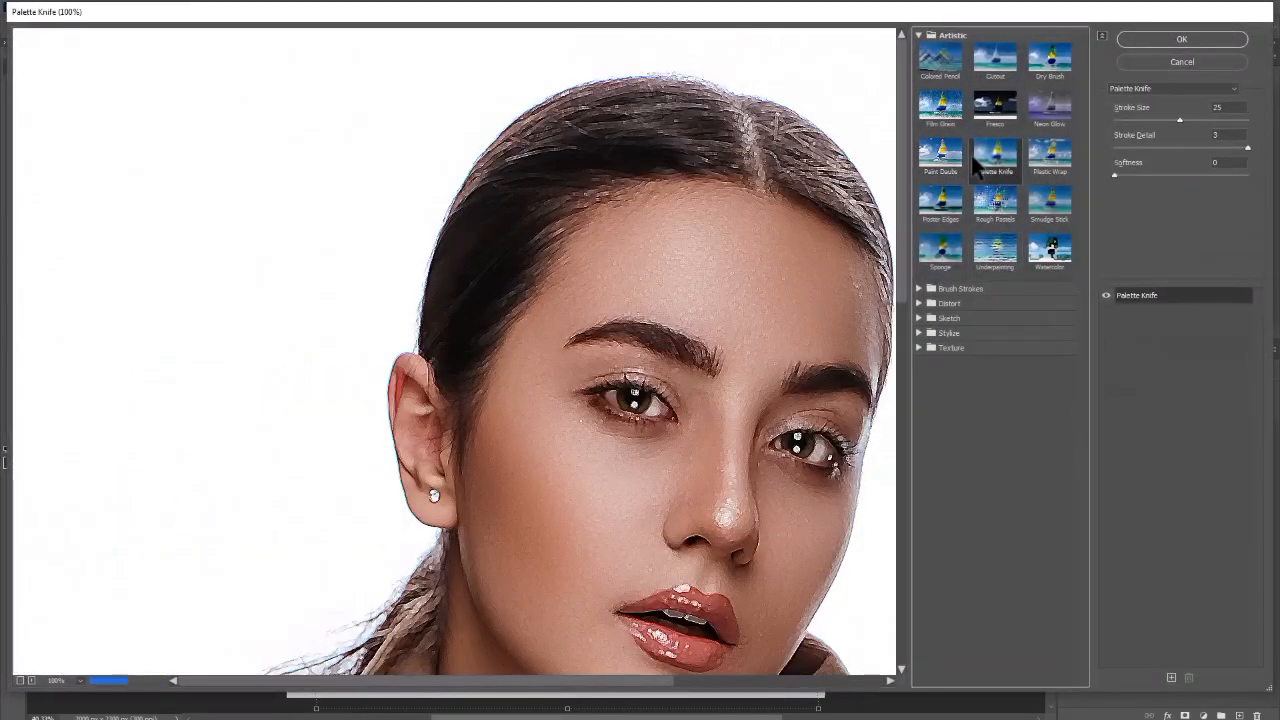
{"action": "left_click", "coordinate": [942, 160]}
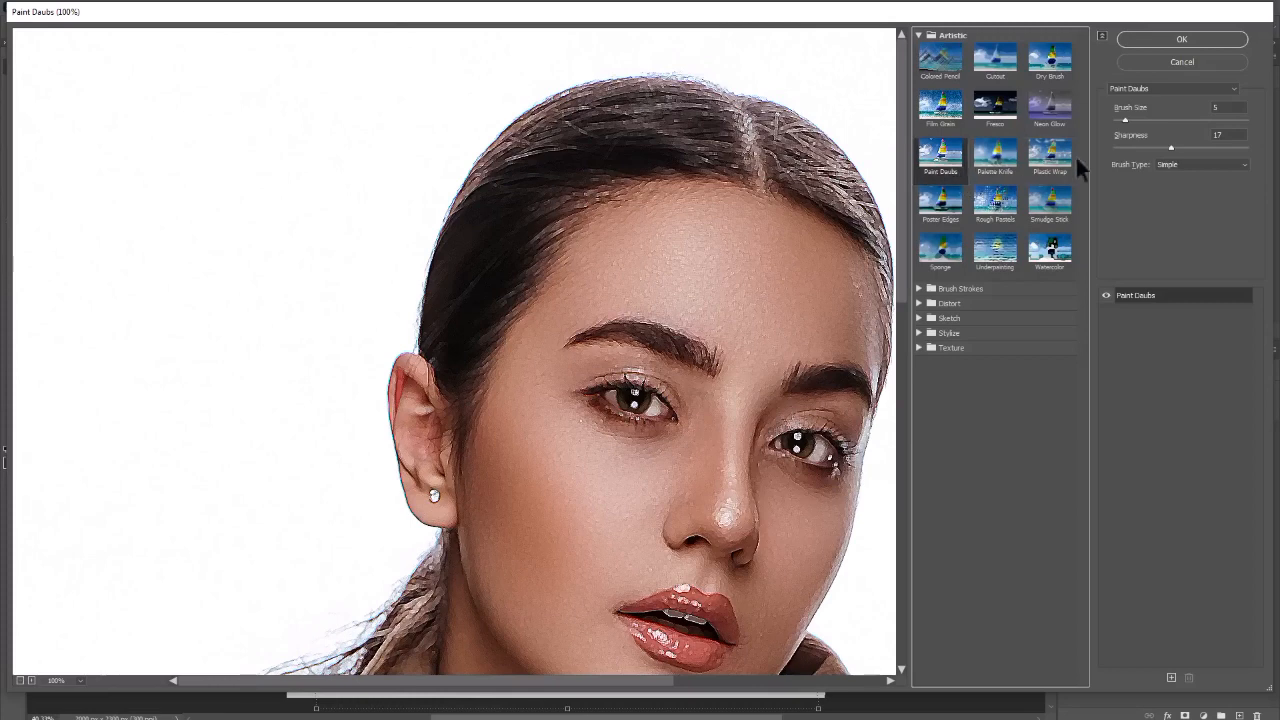
{"action": "left_click", "coordinate": [1160, 146]}
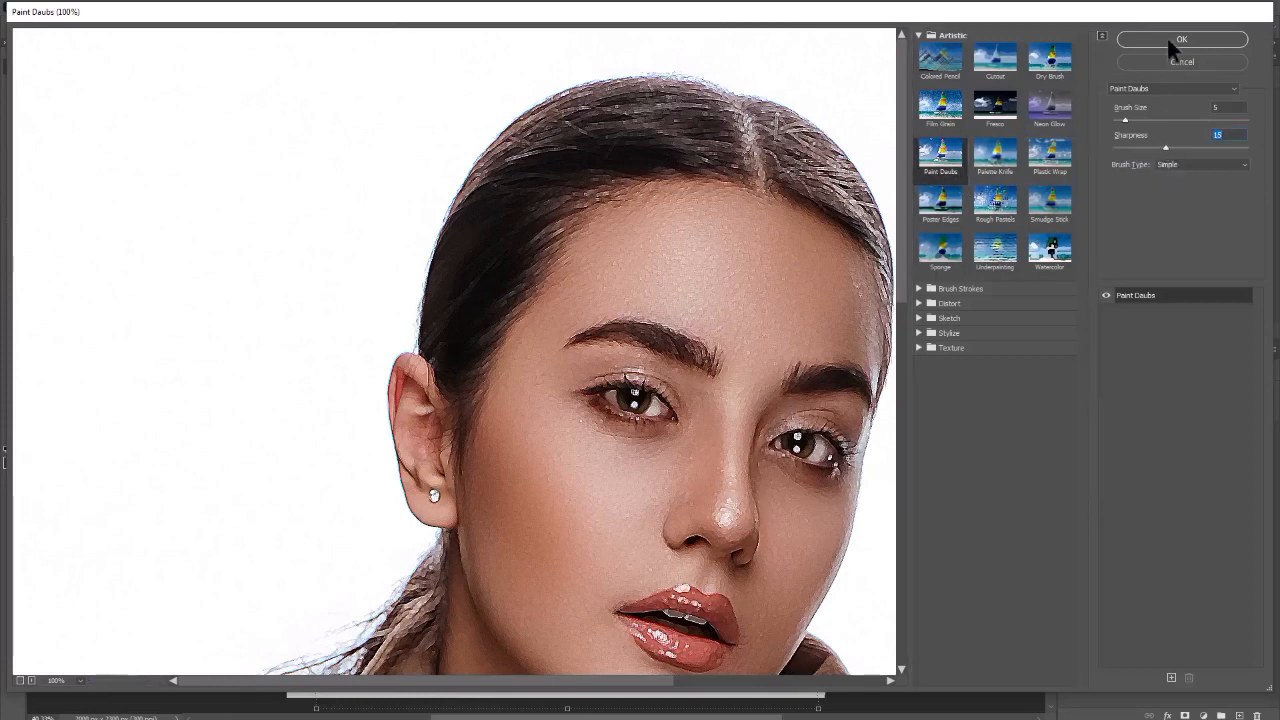
{"action": "left_click", "coordinate": [1168, 38]}
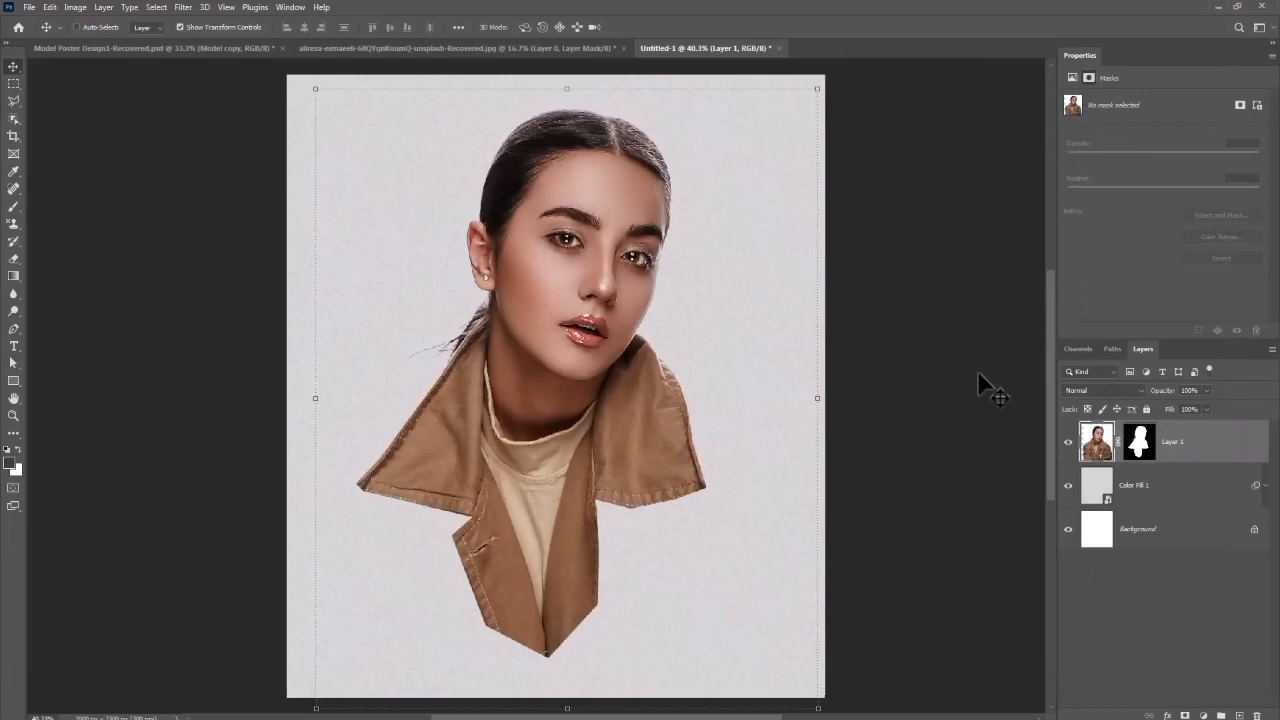
Add a Black & White adjustment clipped to the portrait layer and set its Reds to -12
{"action": "left_click", "coordinate": [1203, 716]}
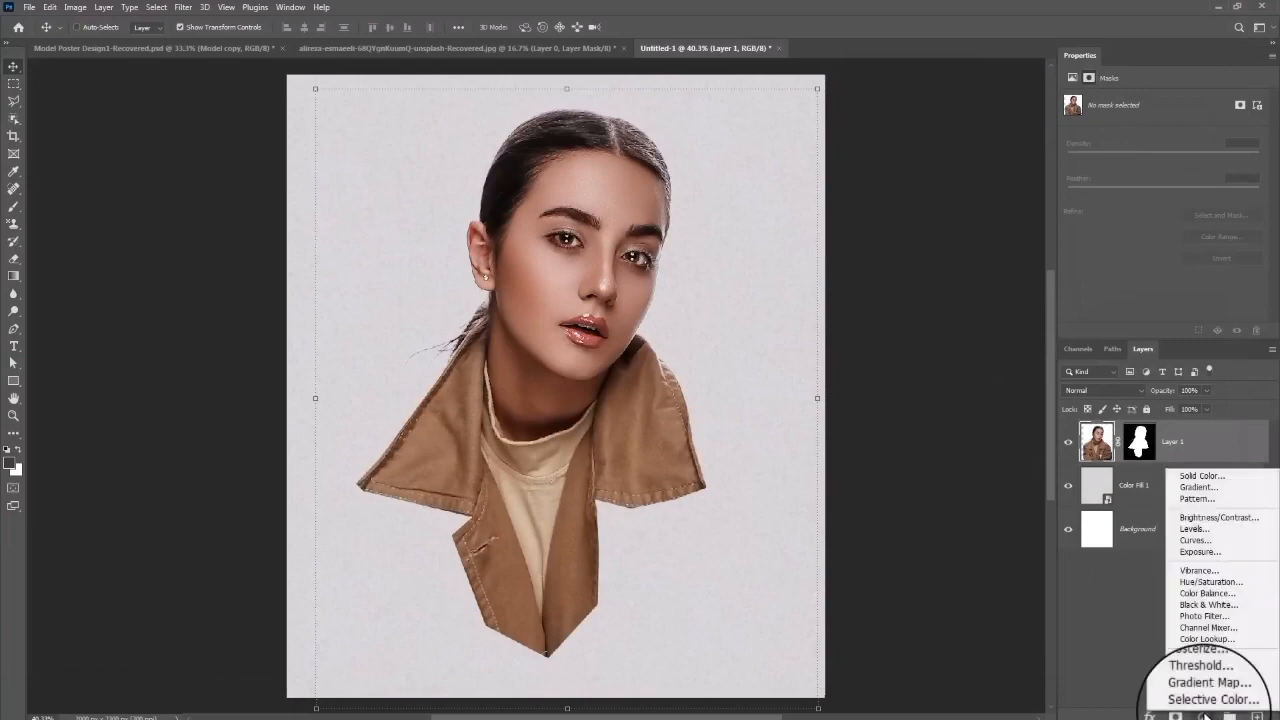
{"action": "left_click", "coordinate": [1204, 606]}
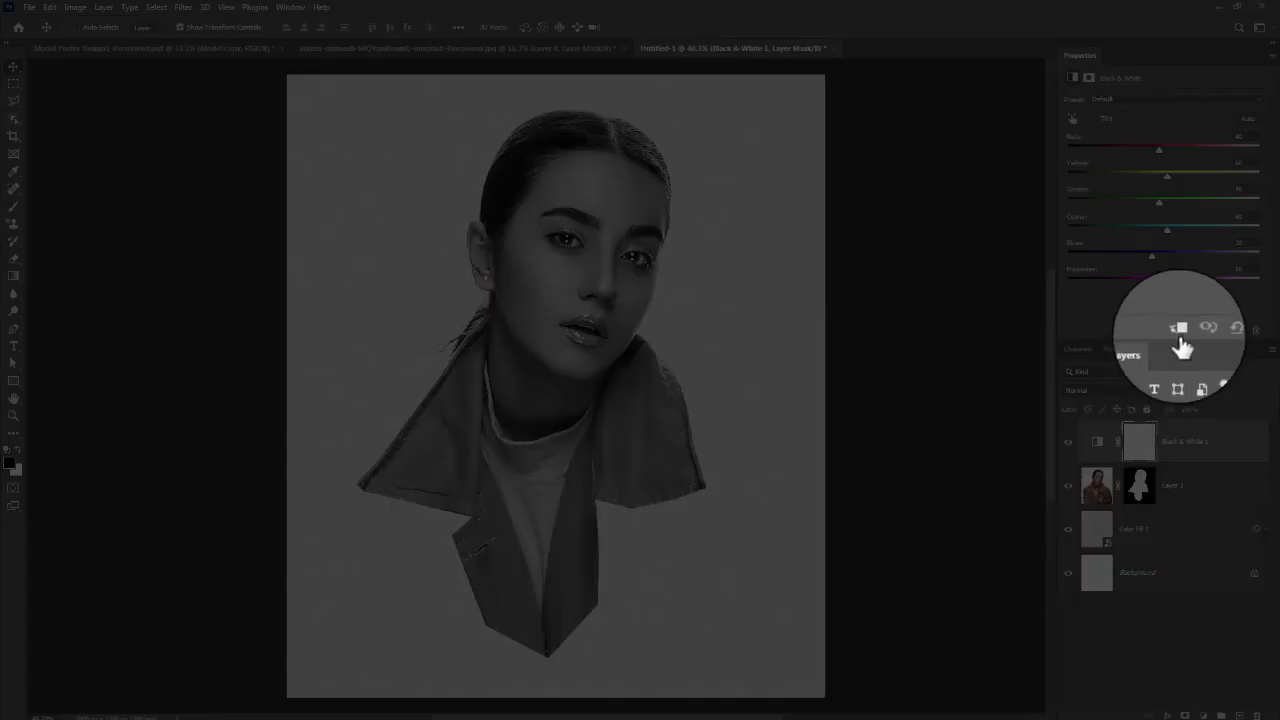
{"action": "left_click", "coordinate": [1178, 331]}
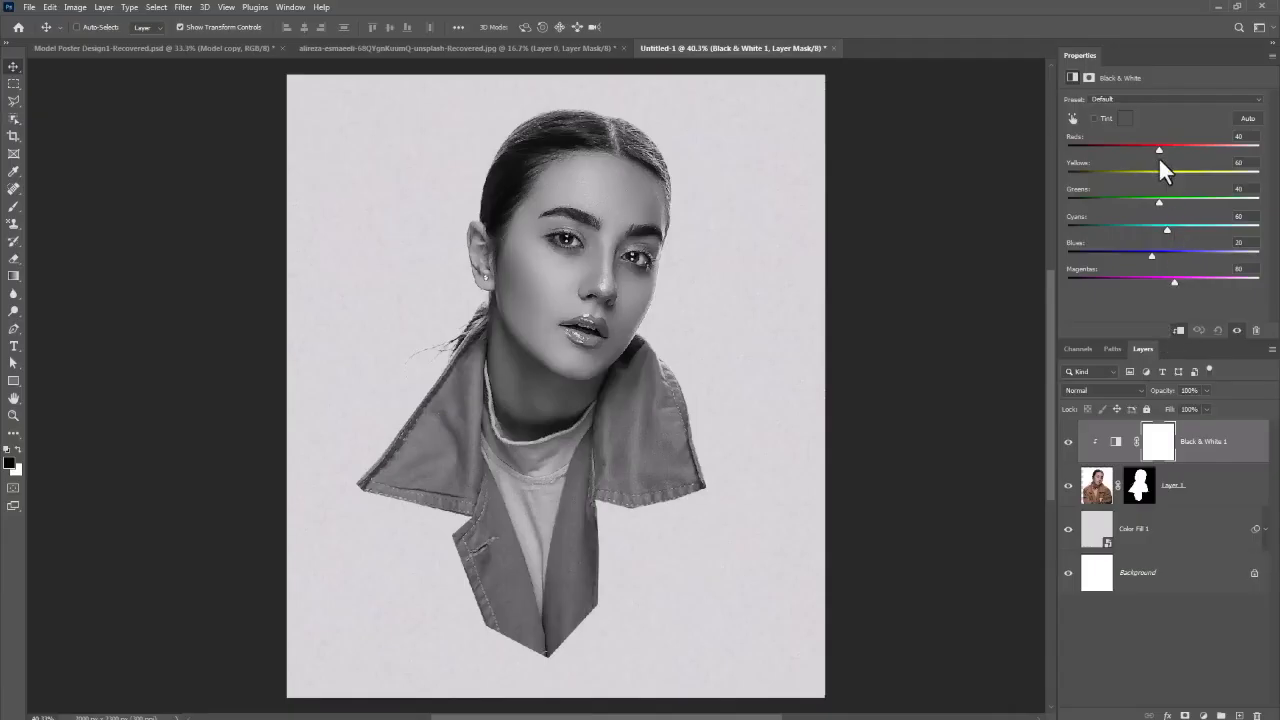
{"action": "left_click_drag", "start_coordinate": [1156, 149], "coordinate": [1138, 149]}
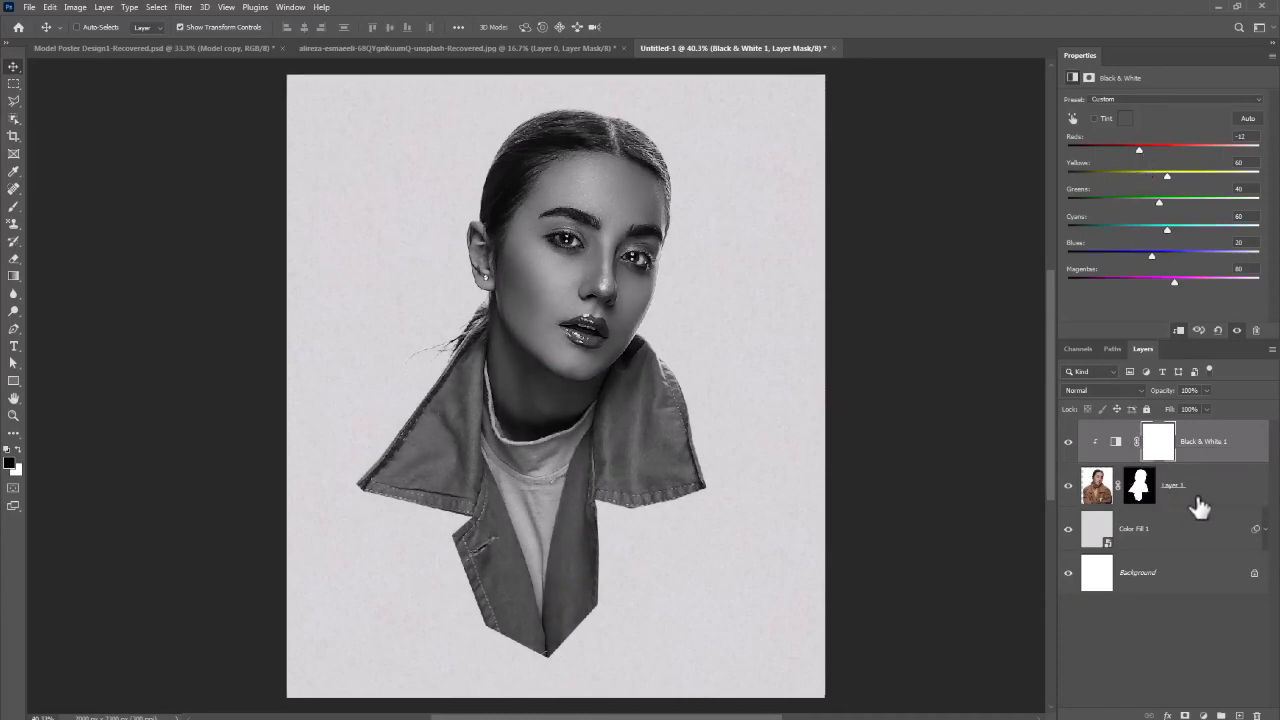
Group the portrait with its Black & White adjustment as Model and convert the group to a smart object
{"action": "left_click", "coordinate": [1220, 505], "text": "shift"}
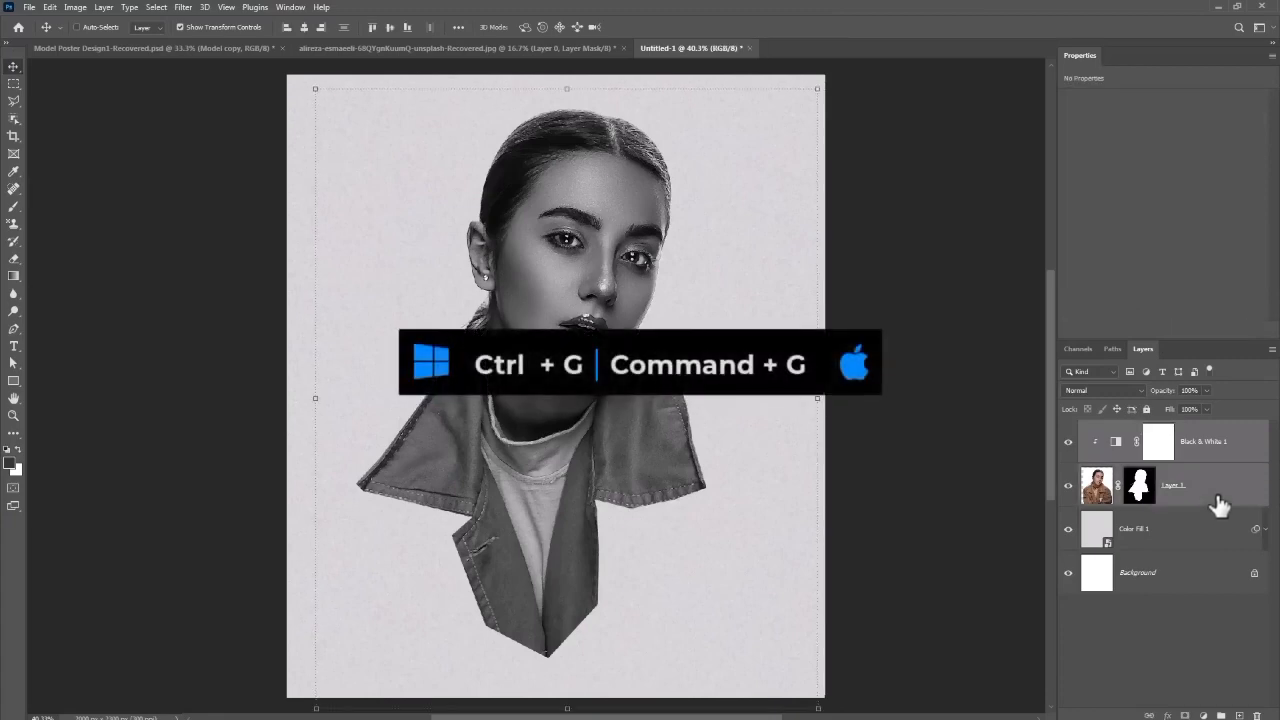
{"action": "key", "text": "ctrl+g"}
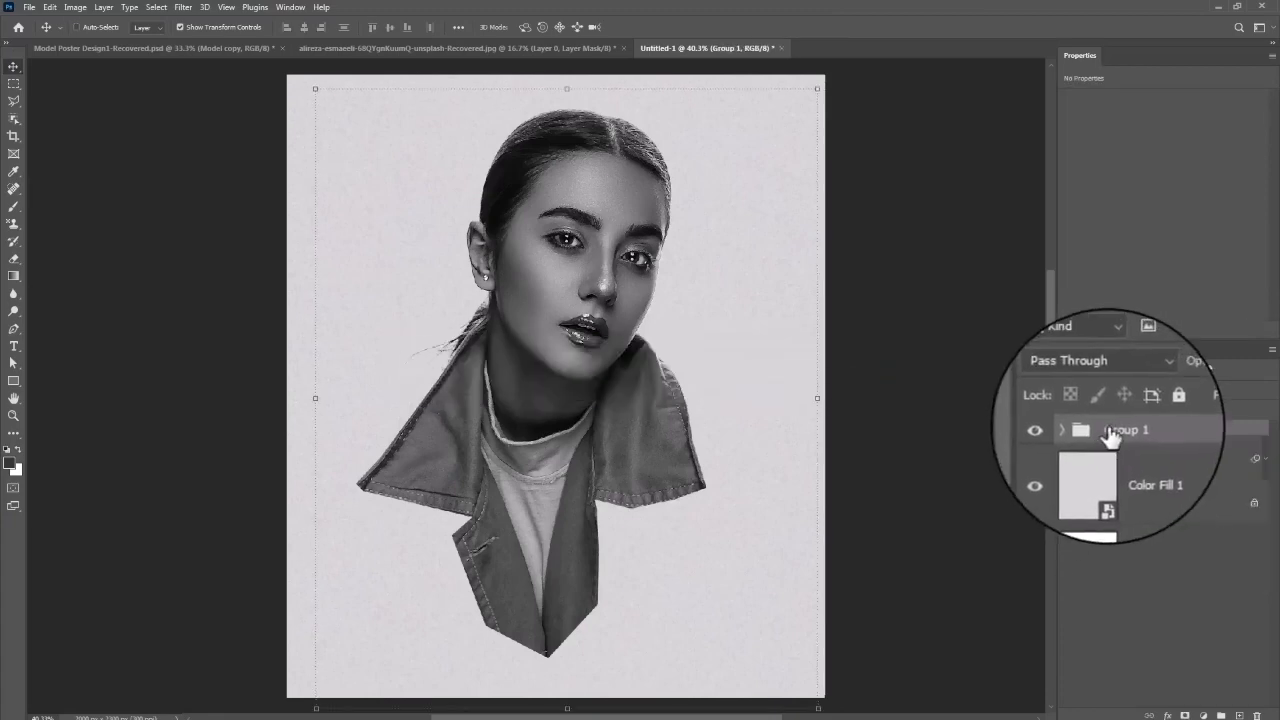
{"action": "double_click", "coordinate": [1120, 428]}
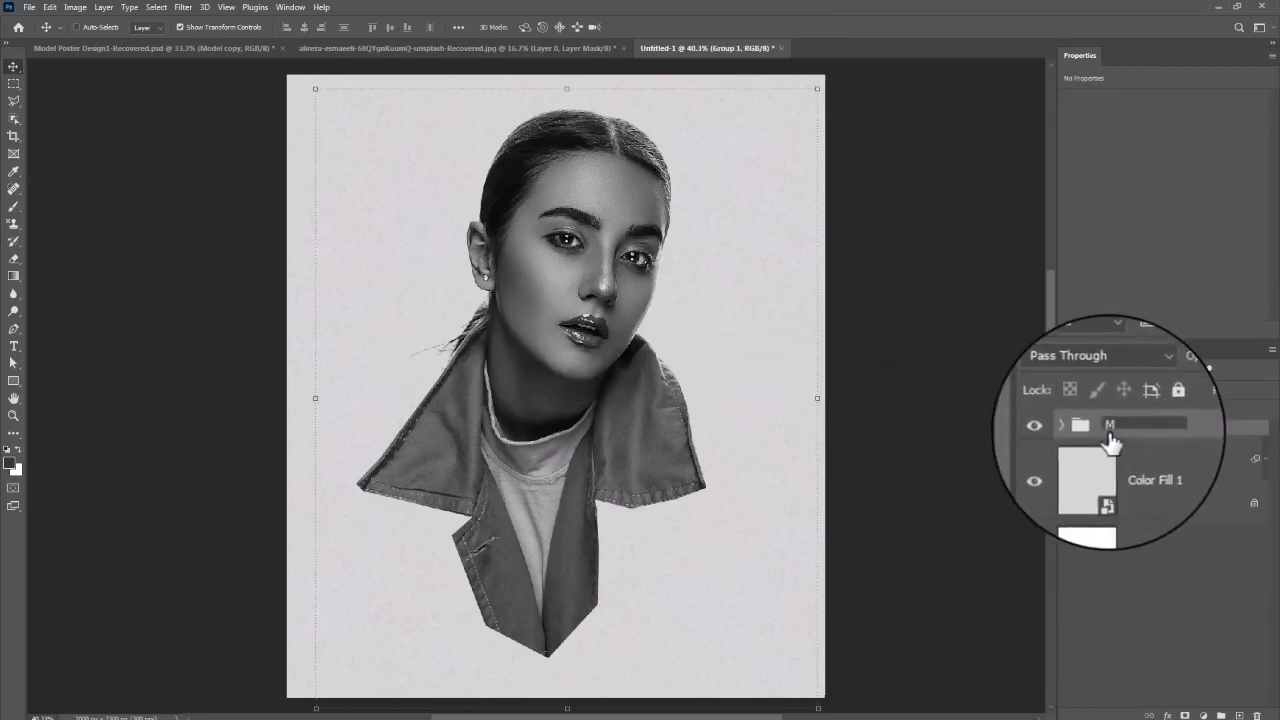
{"action": "type", "text": "Model"}
{"action": "key", "text": "Return"}
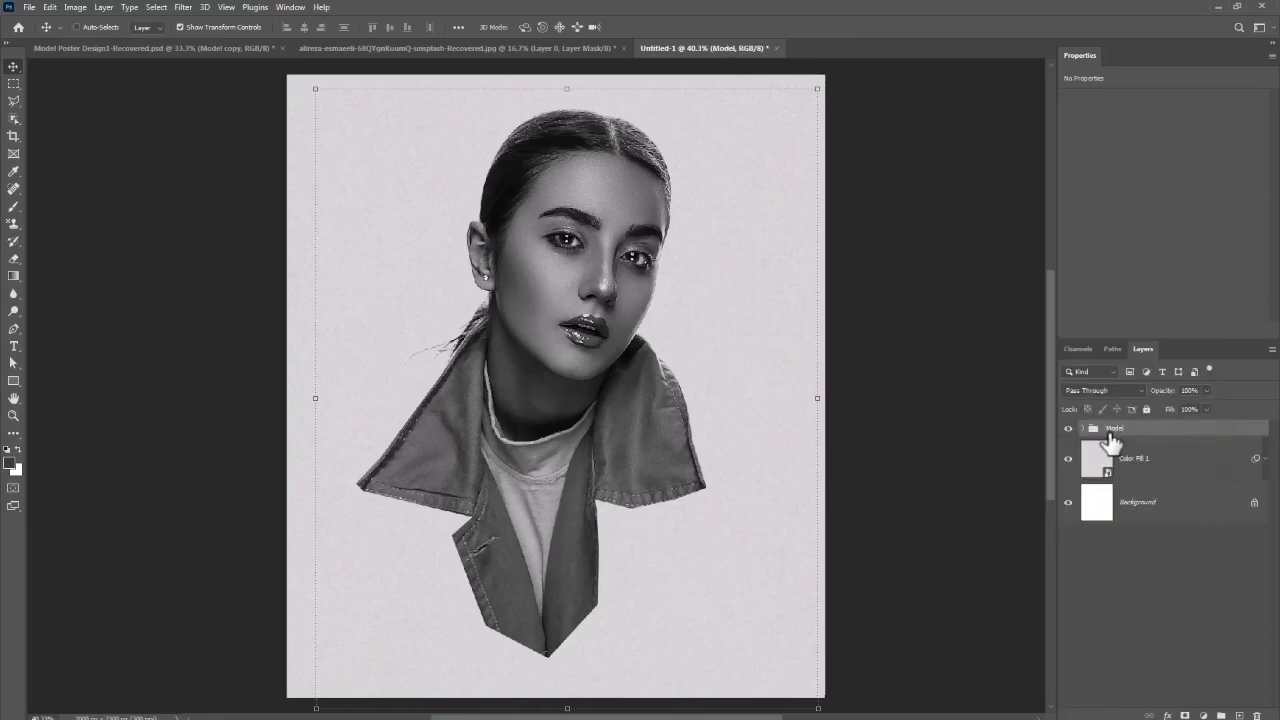
{"action": "right_click", "coordinate": [1135, 442]}
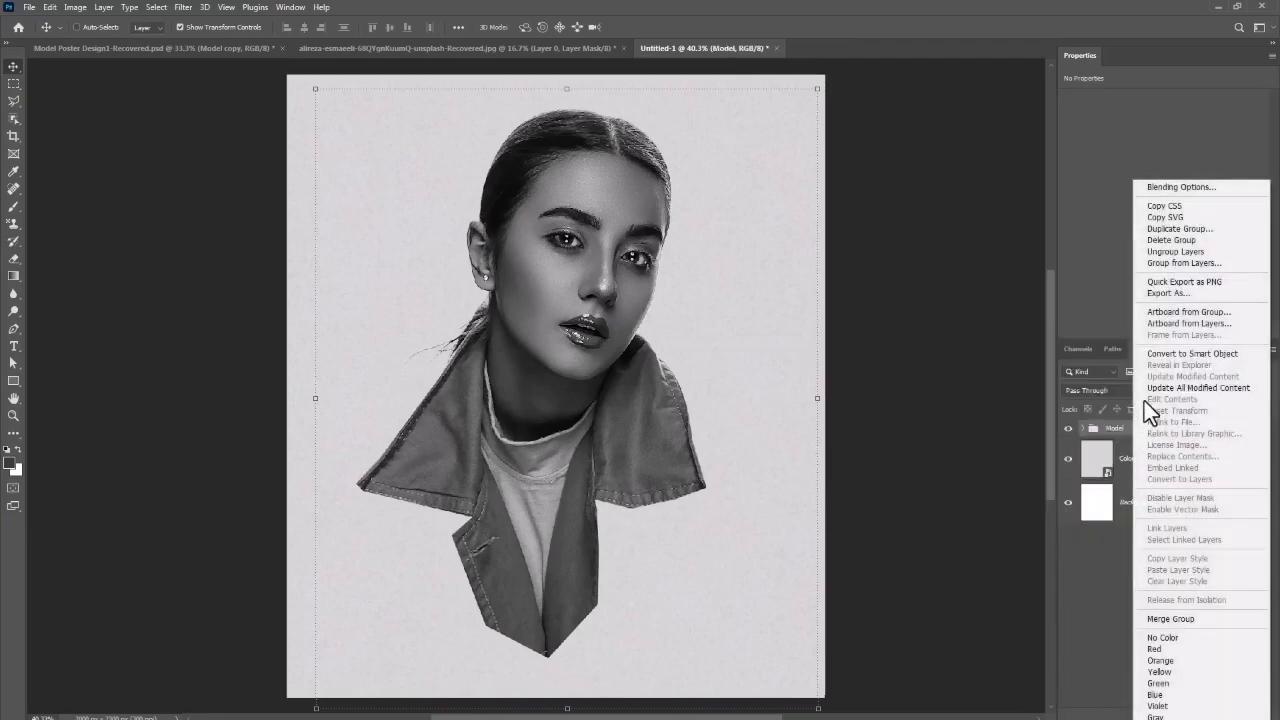
{"action": "left_click", "coordinate": [1163, 355]}
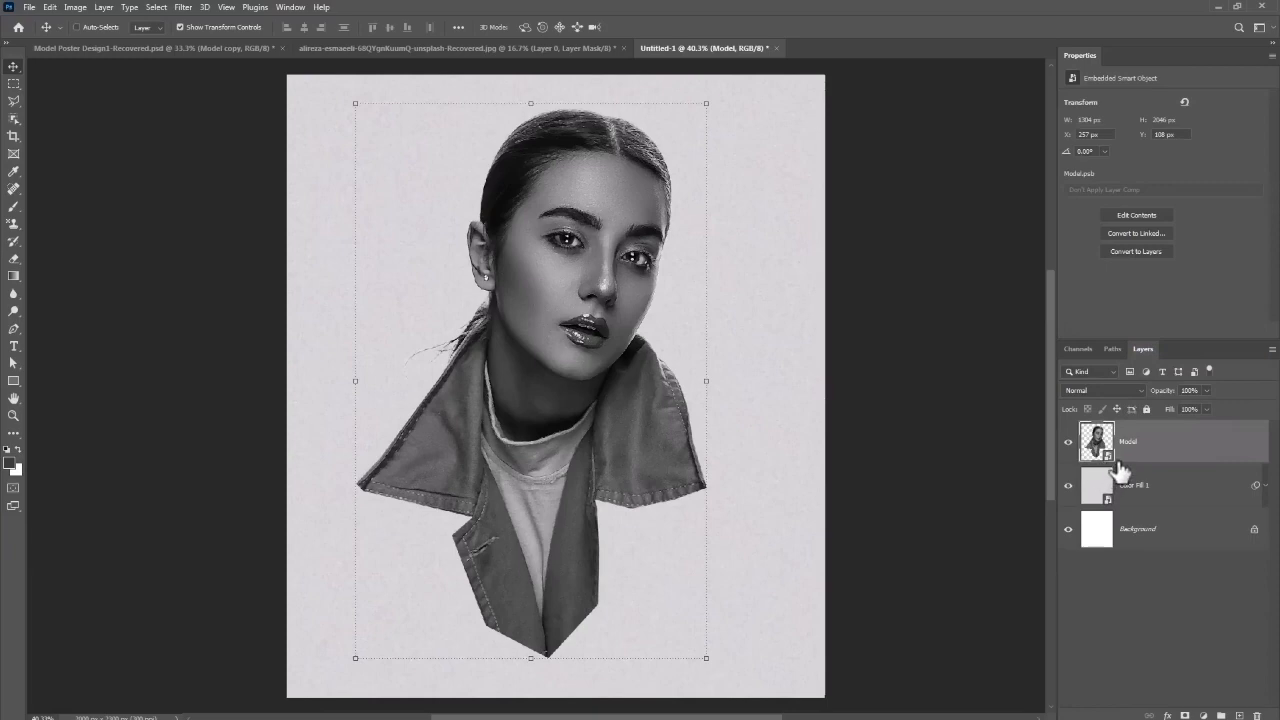
Add the white text TOPMODEL on the canvas in Montserrat Black at 26 pt
{"action": "left_click", "coordinate": [15, 347]}
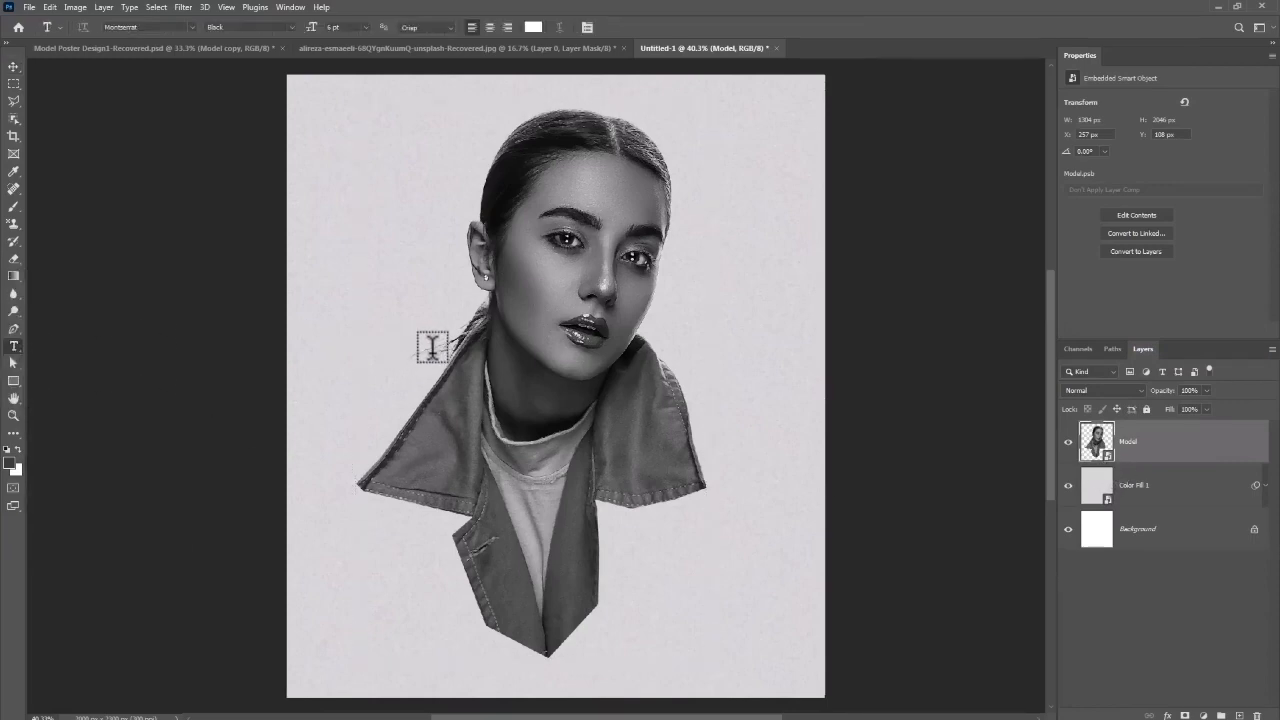
{"action": "left_click", "coordinate": [551, 320]}
{"action": "mouse_move", "coordinate": [312, 28]}
{"action": "left_mouse_down"}
{"action": "mouse_move", "coordinate": [341, 39]}
{"action": "mouse_move", "coordinate": [322, 40]}
{"action": "left_mouse_up"}
{"action": "type", "text": "TOPMODEL"}
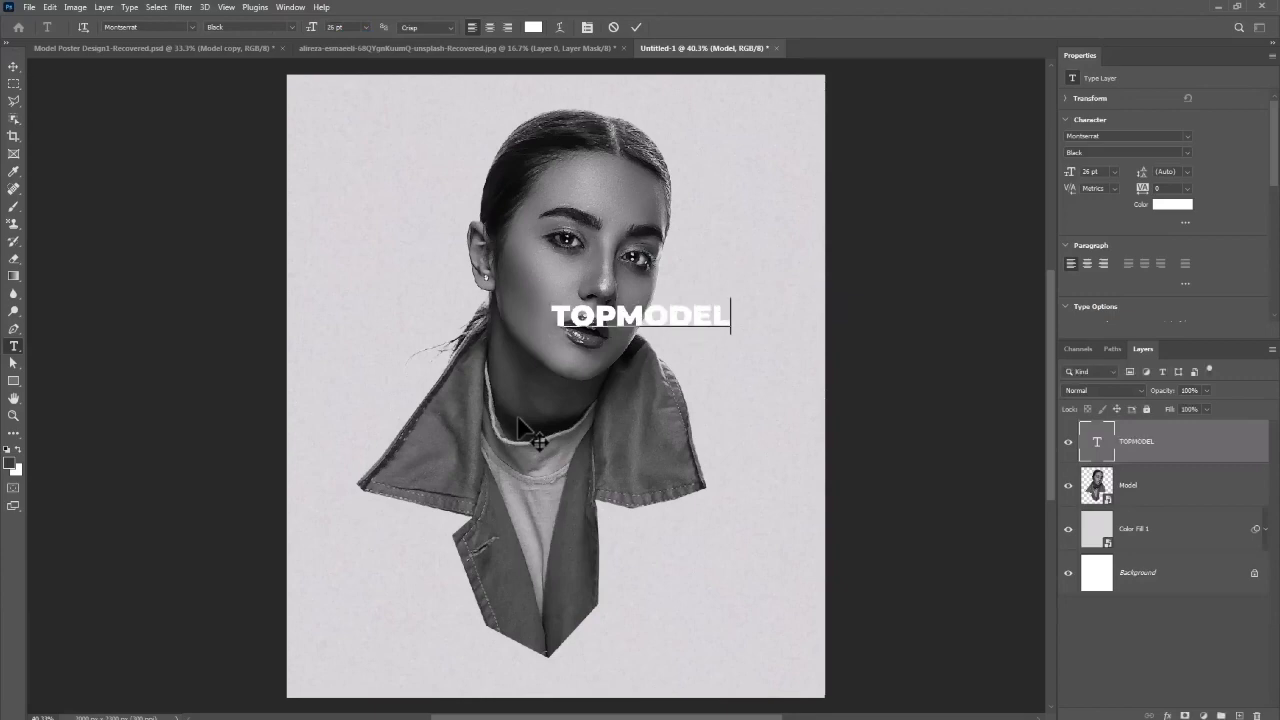
{"action": "key", "text": "ctrl+Return"}
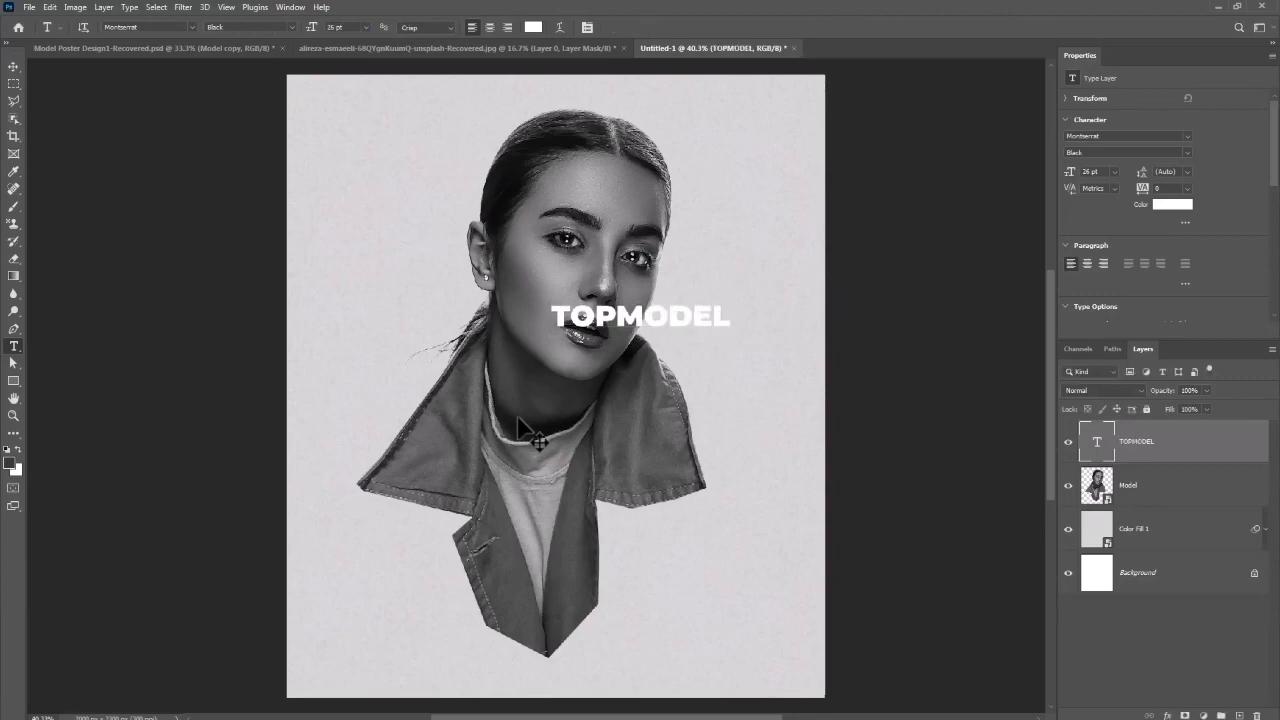
Rotate the TOPMODEL text 90° and enlarge it to about 83 pt so it runs vertically down the portrait
{"action": "key", "text": "v"}
{"action": "left_click_drag", "start_coordinate": [684, 328], "coordinate": [620, 646]}
{"action": "key", "text": "ctrl+t"}
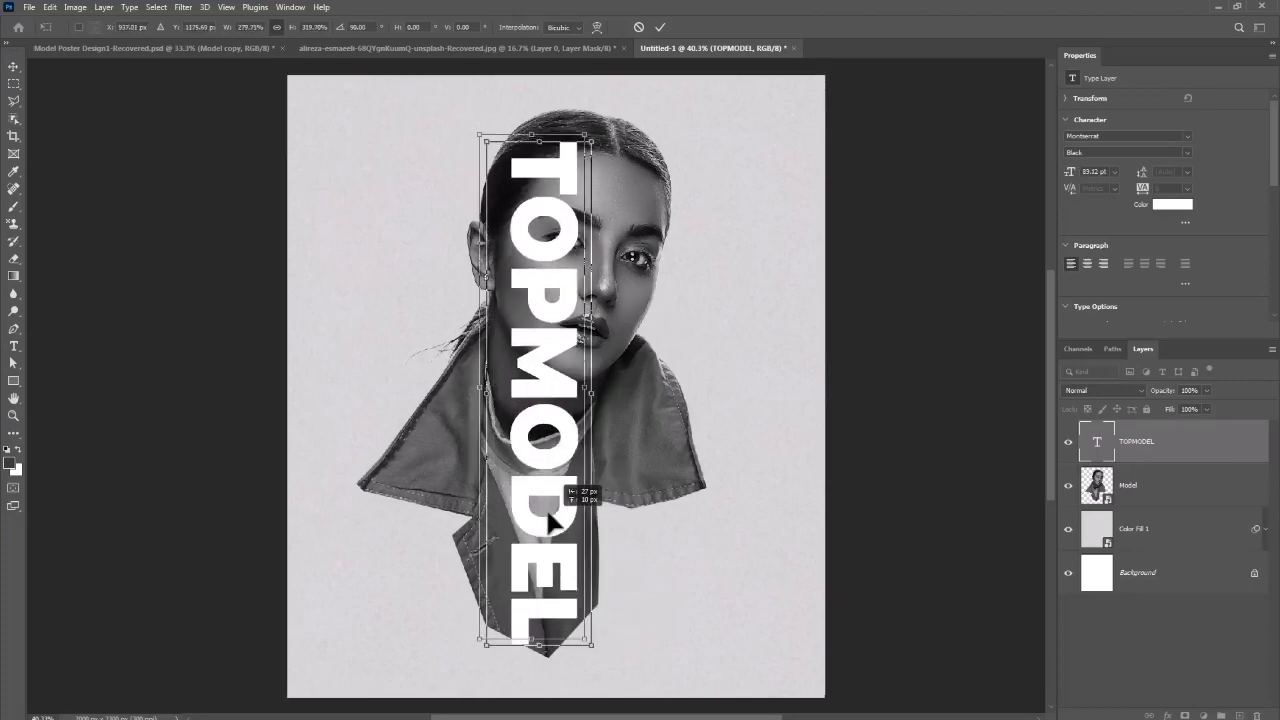
{"action": "left_click_drag", "start_coordinate": [569, 528], "coordinate": [548, 512]}
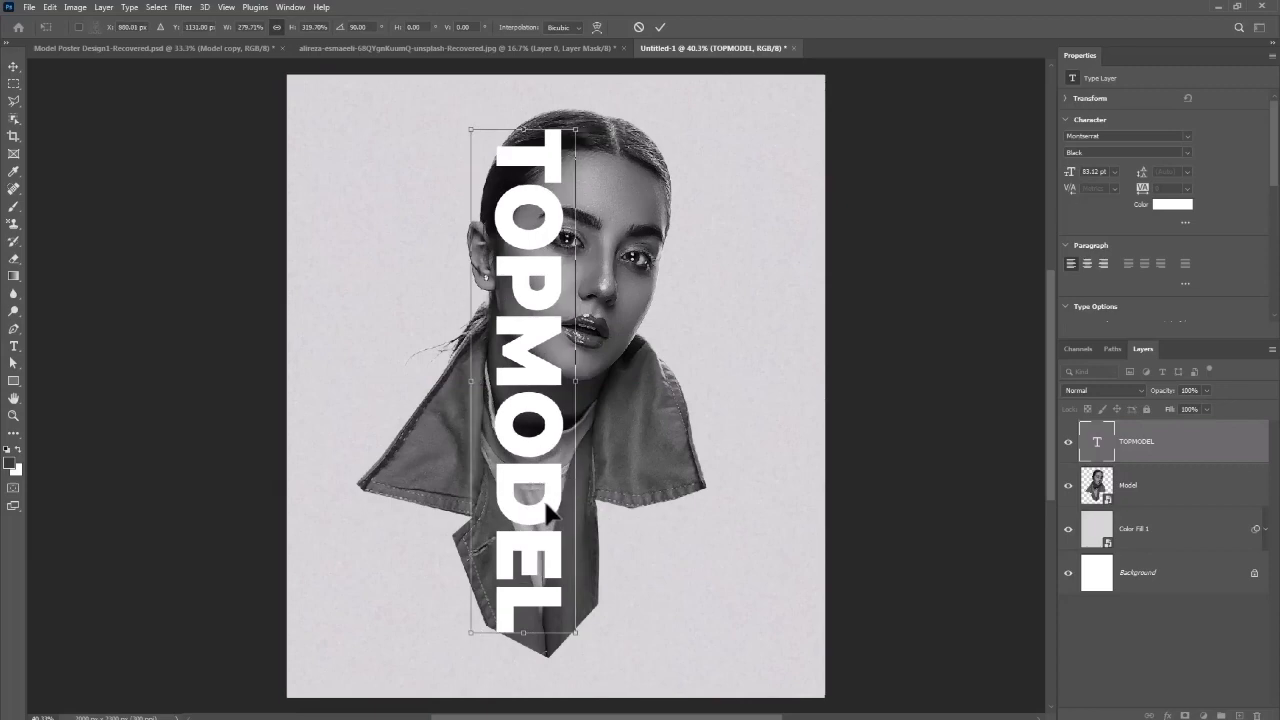
Nudge the vertical TOPMODEL text slightly right and up over the left half of the face and apply the transform
{"action": "key", "text": "Right"}
{"action": "key", "text": "Right"}
{"action": "key", "text": "Right"}
{"action": "key", "text": "Right"}
{"action": "key", "text": "Right"}
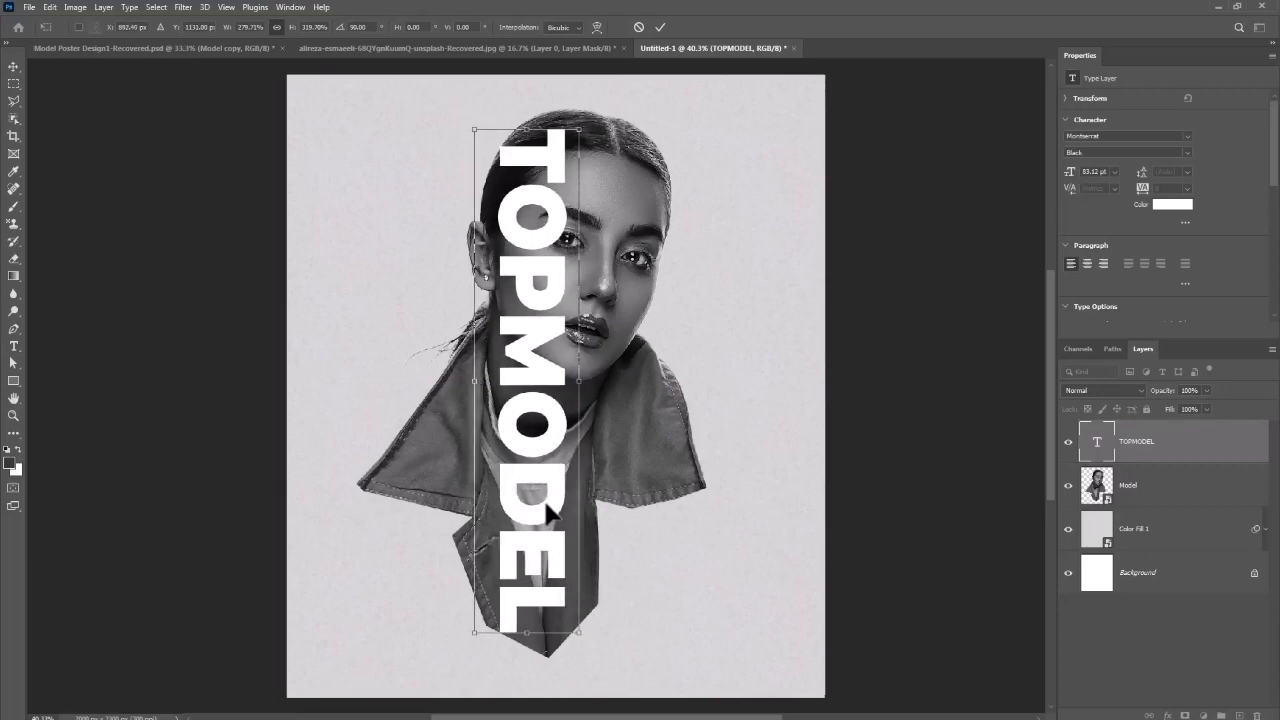
{"action": "key", "text": "Up"}
{"action": "key", "text": "Up"}
{"action": "key", "text": "Right"}
{"action": "key", "text": "Right"}
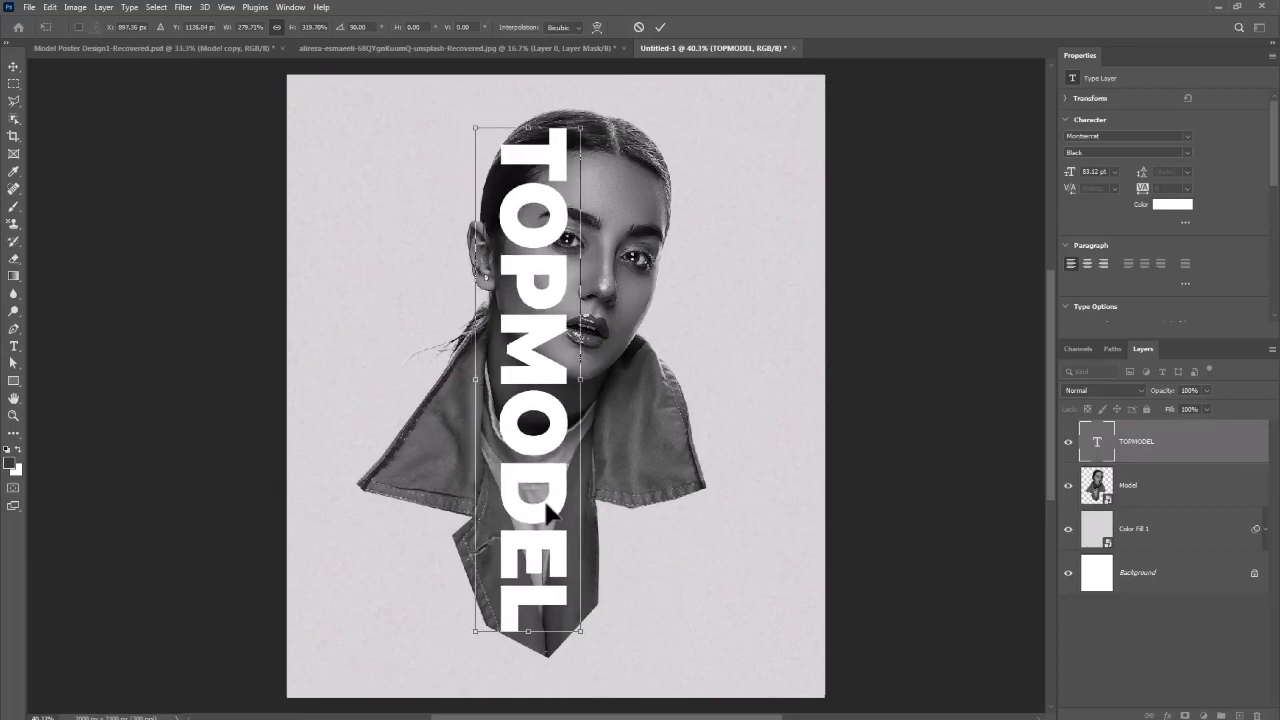
{"action": "key", "text": "Return"}
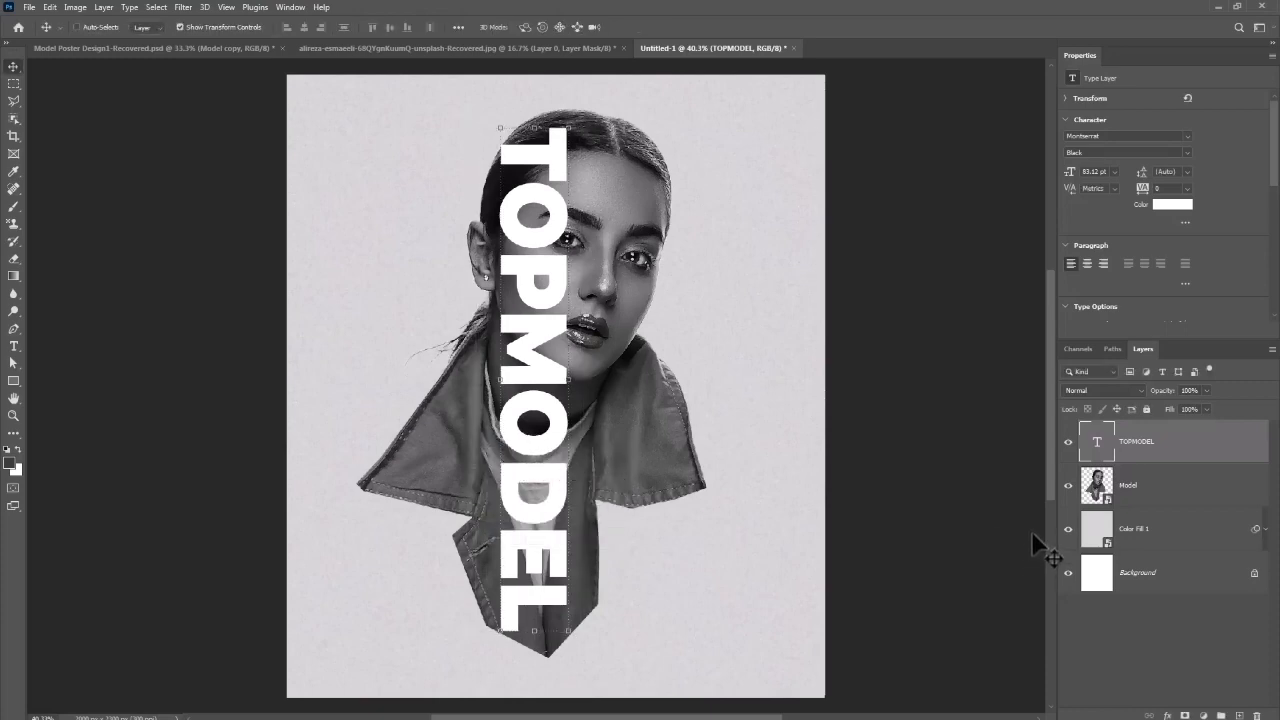
Duplicate the Model layer, place the copy above the TOPMODEL text layer and hide it
{"action": "left_click", "coordinate": [1160, 489]}
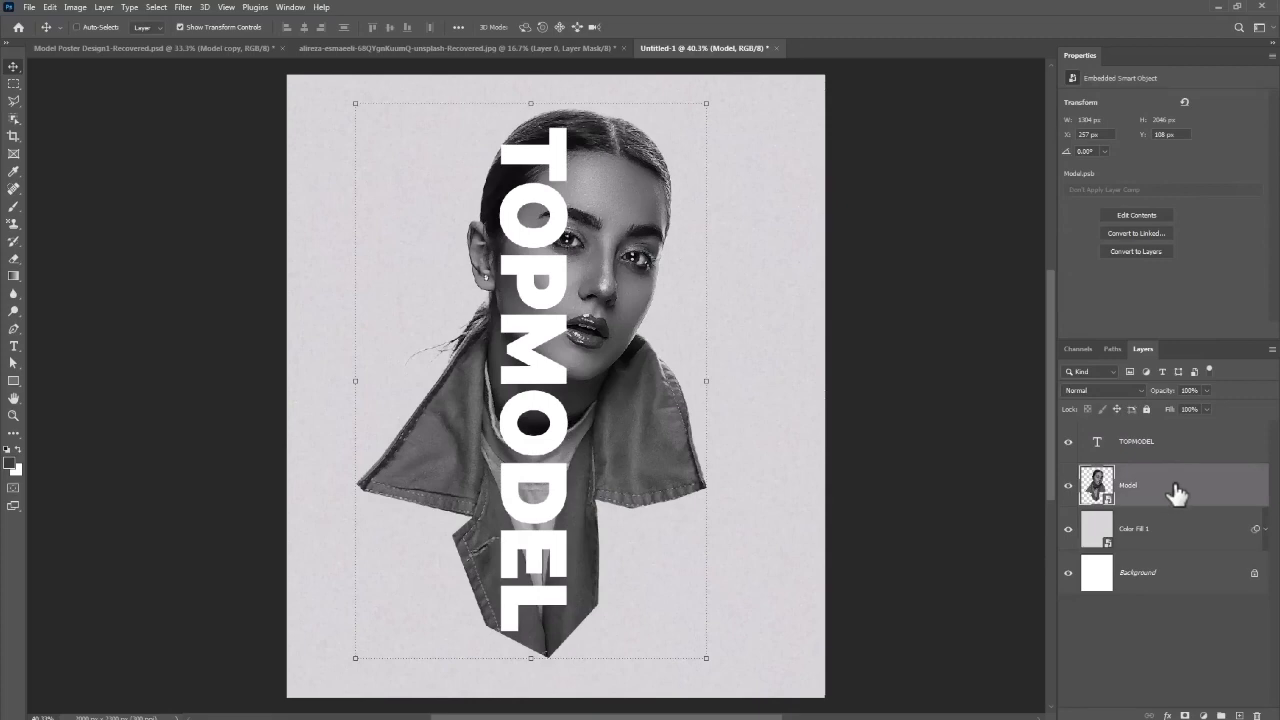
{"action": "key", "text": "ctrl+j"}
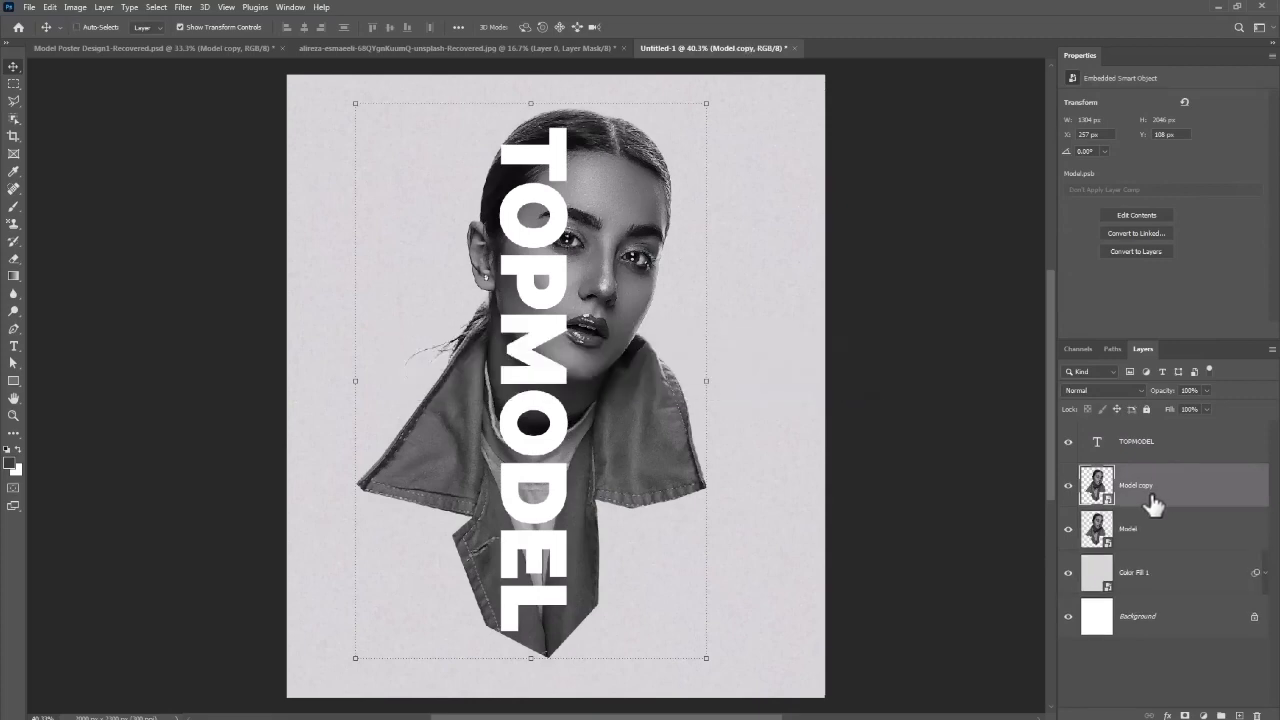
{"action": "left_click_drag", "start_coordinate": [1150, 497], "coordinate": [1139, 432]}
{"action": "left_click", "coordinate": [1068, 441]}
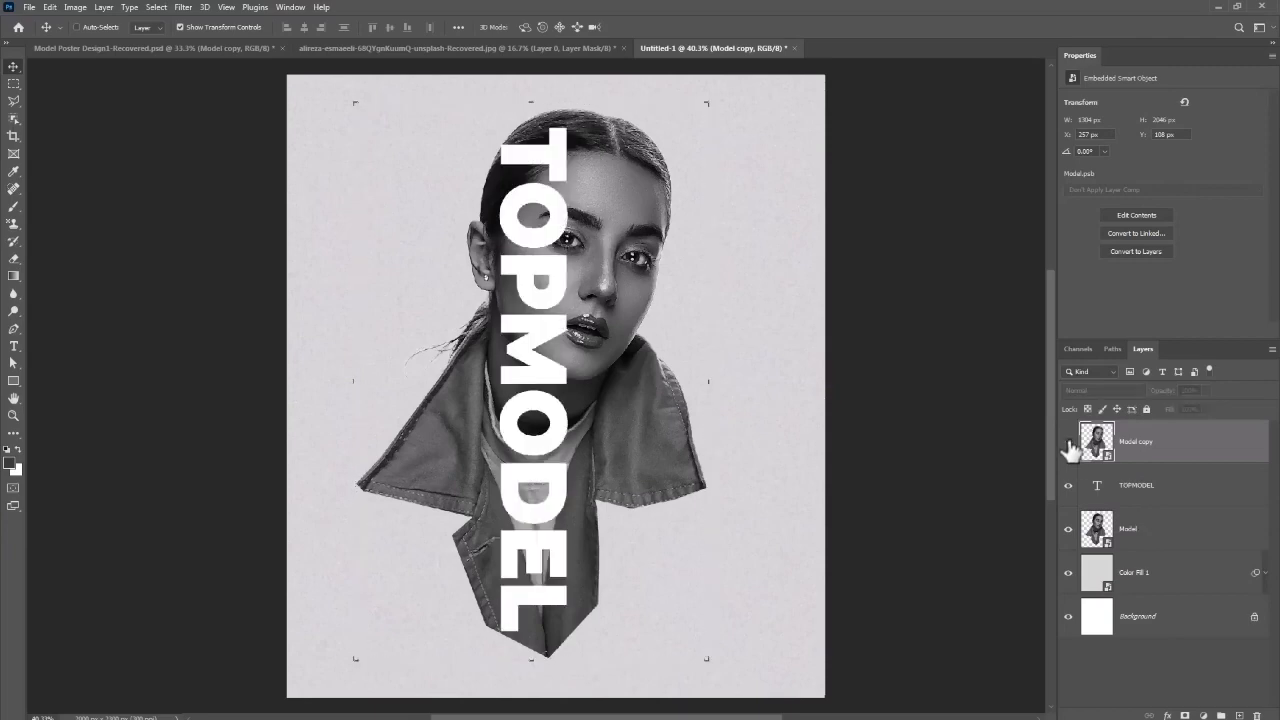
Add a white layer mask to the original Model layer below the text
{"action": "left_click", "coordinate": [1112, 492]}
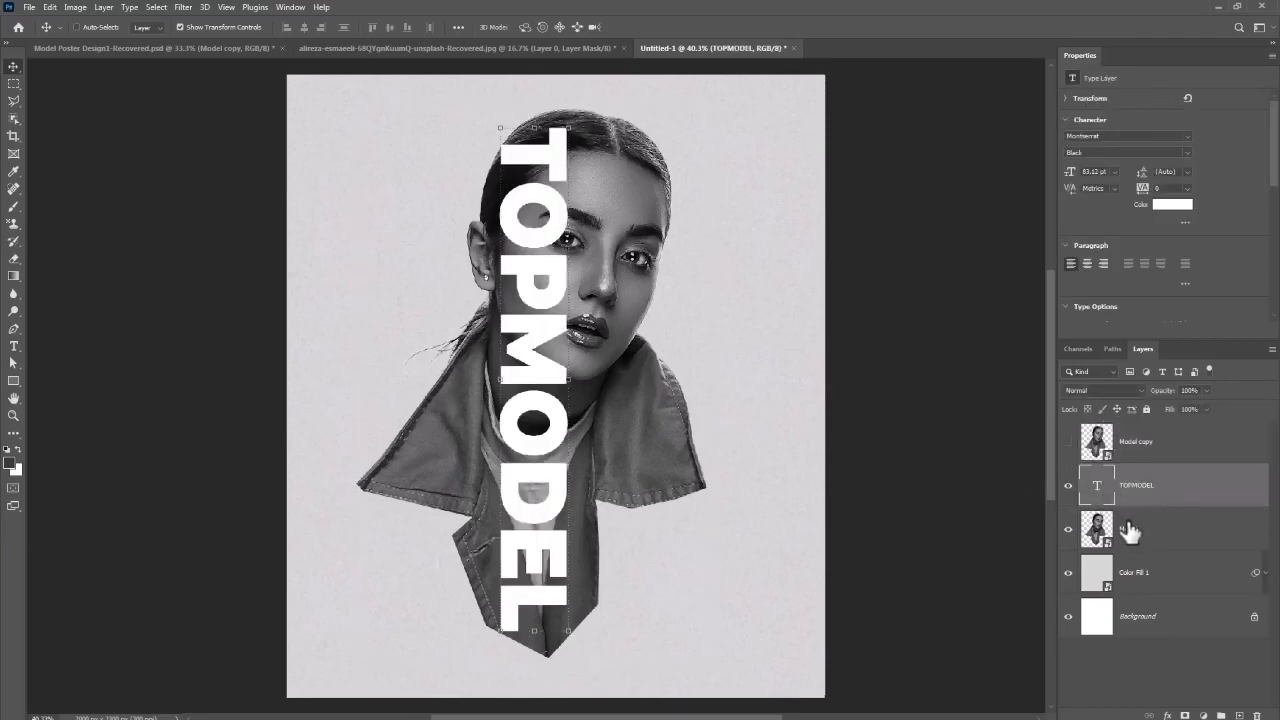
{"action": "left_click", "coordinate": [1138, 538]}
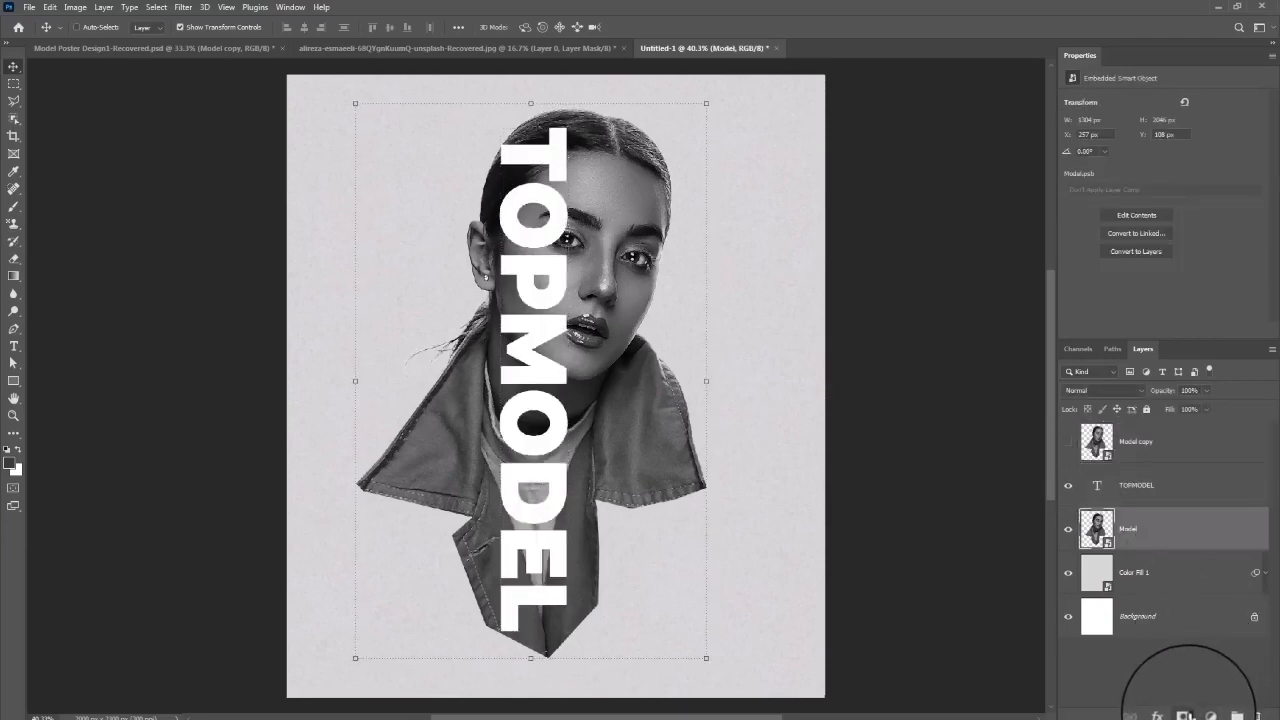
{"action": "left_click", "coordinate": [1184, 716]}
Load the TOPMODEL letters as a selection and invert it
{"action": "left_click", "coordinate": [1131, 492]}
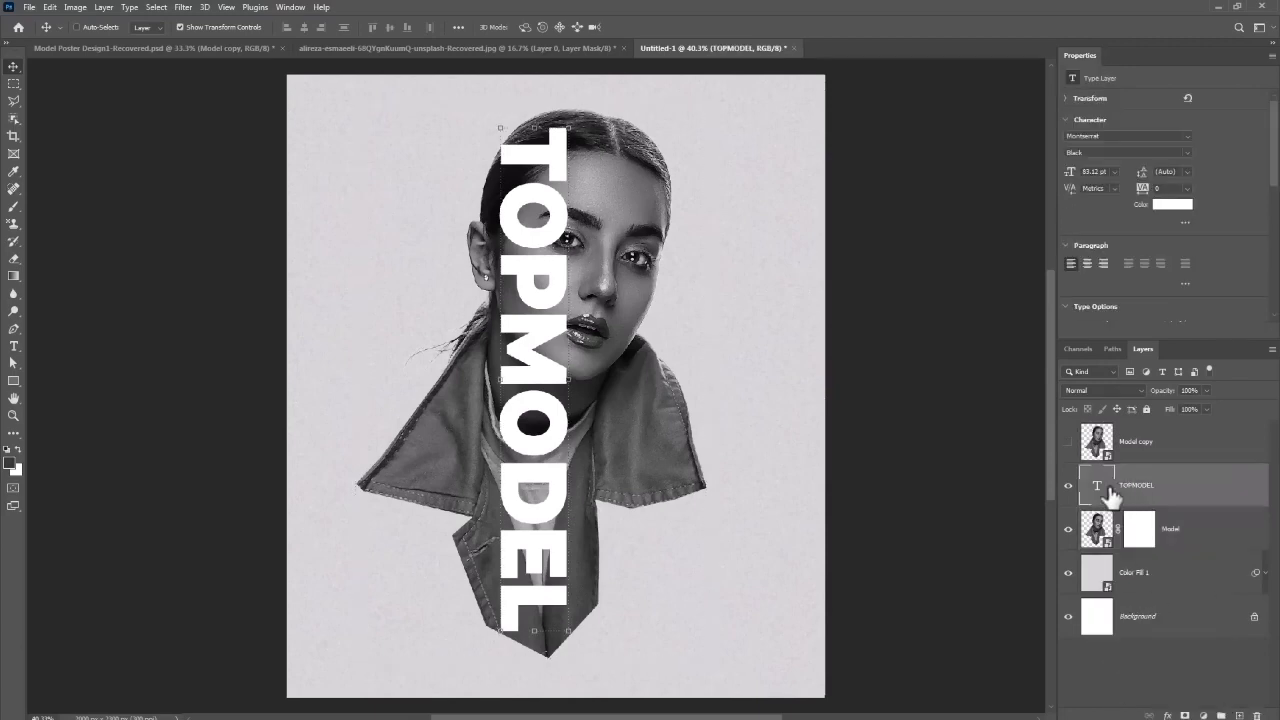
{"action": "right_click", "coordinate": [1097, 487]}
{"action": "left_click", "coordinate": [1131, 256]}
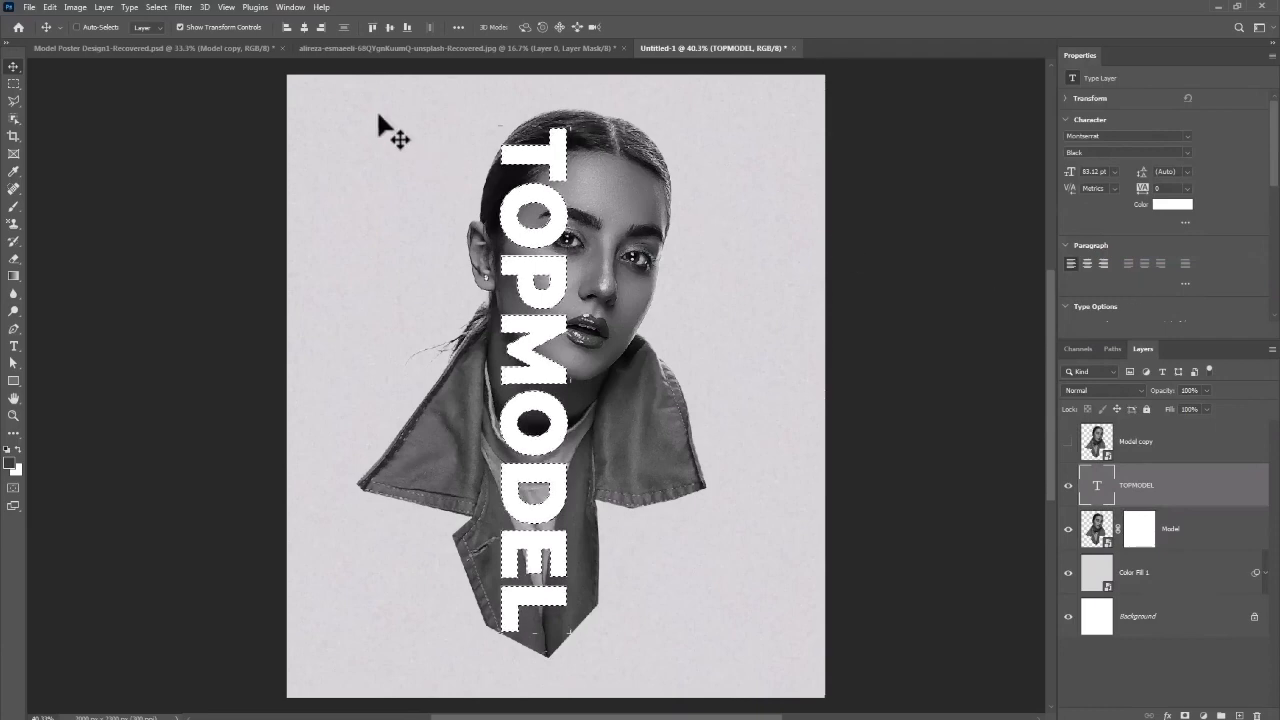
{"action": "left_click", "coordinate": [156, 7]}
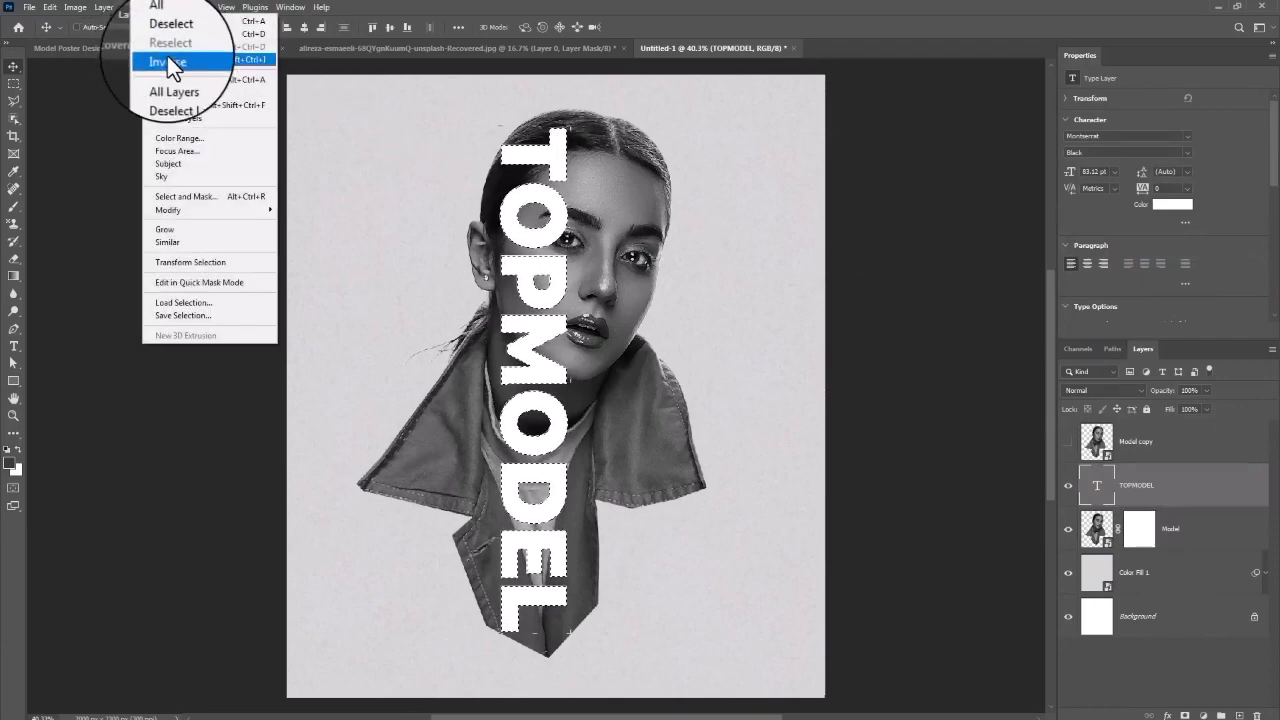
{"action": "left_click", "coordinate": [168, 58]}
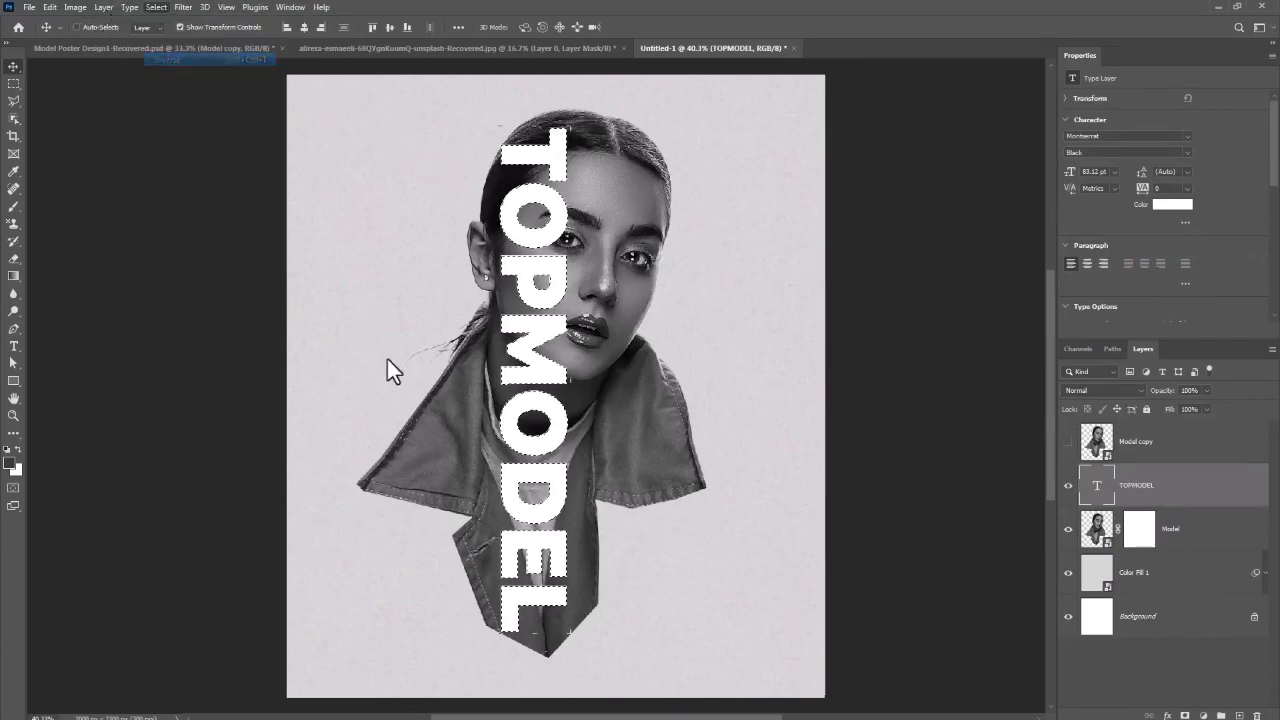
Paint the Model mask with a black Hard Round brush to hide the portrait left of and inside the lettering, then deselect
{"action": "left_click", "coordinate": [1139, 528]}
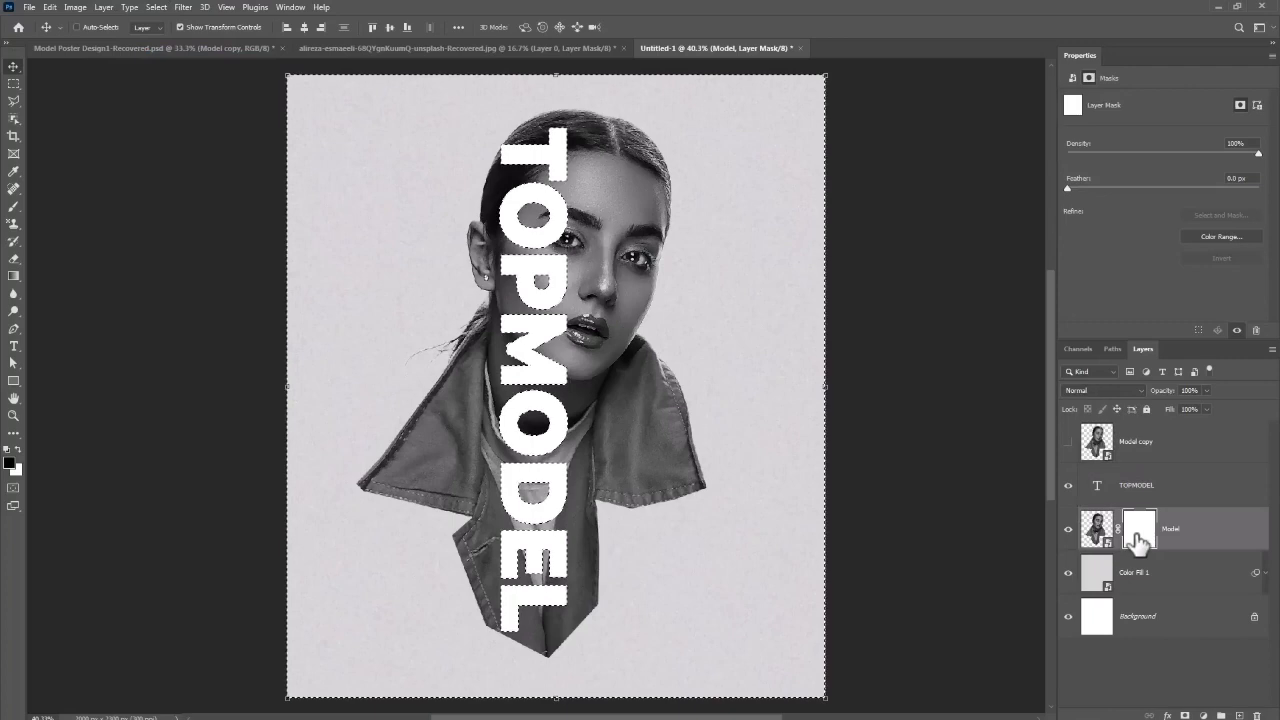
{"action": "left_click", "coordinate": [13, 206]}
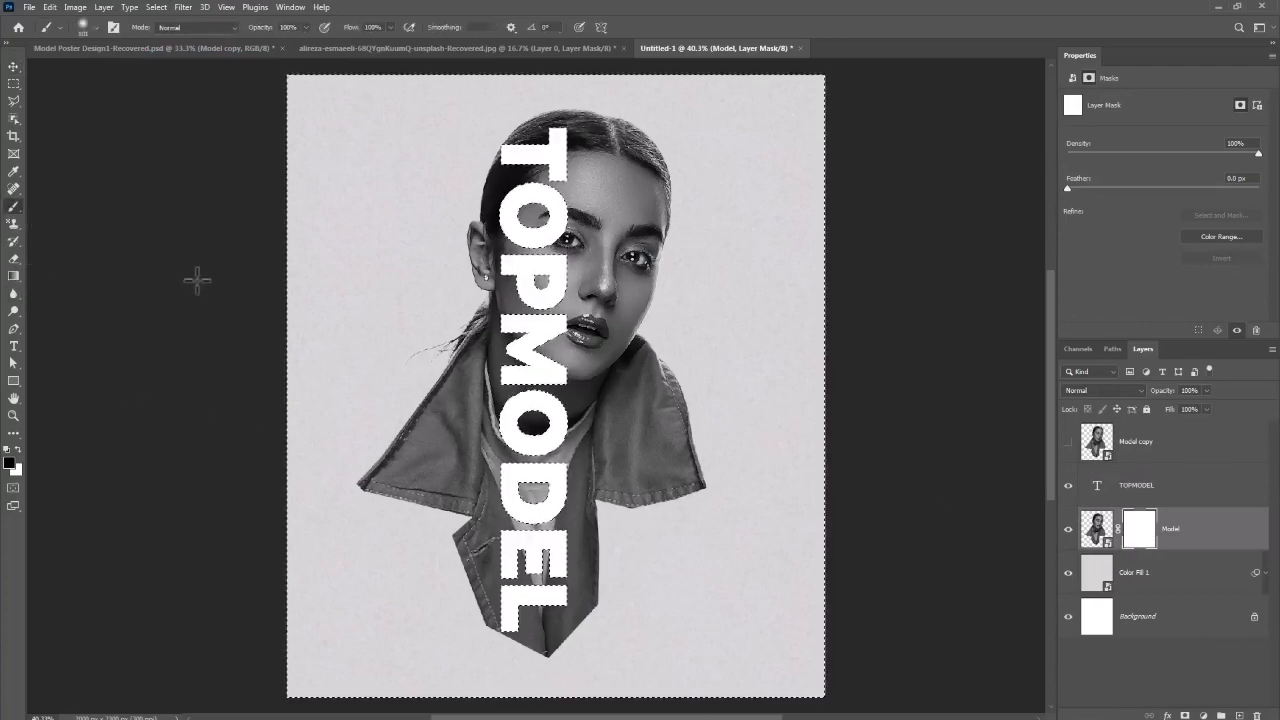
{"action": "right_click", "coordinate": [432, 300]}
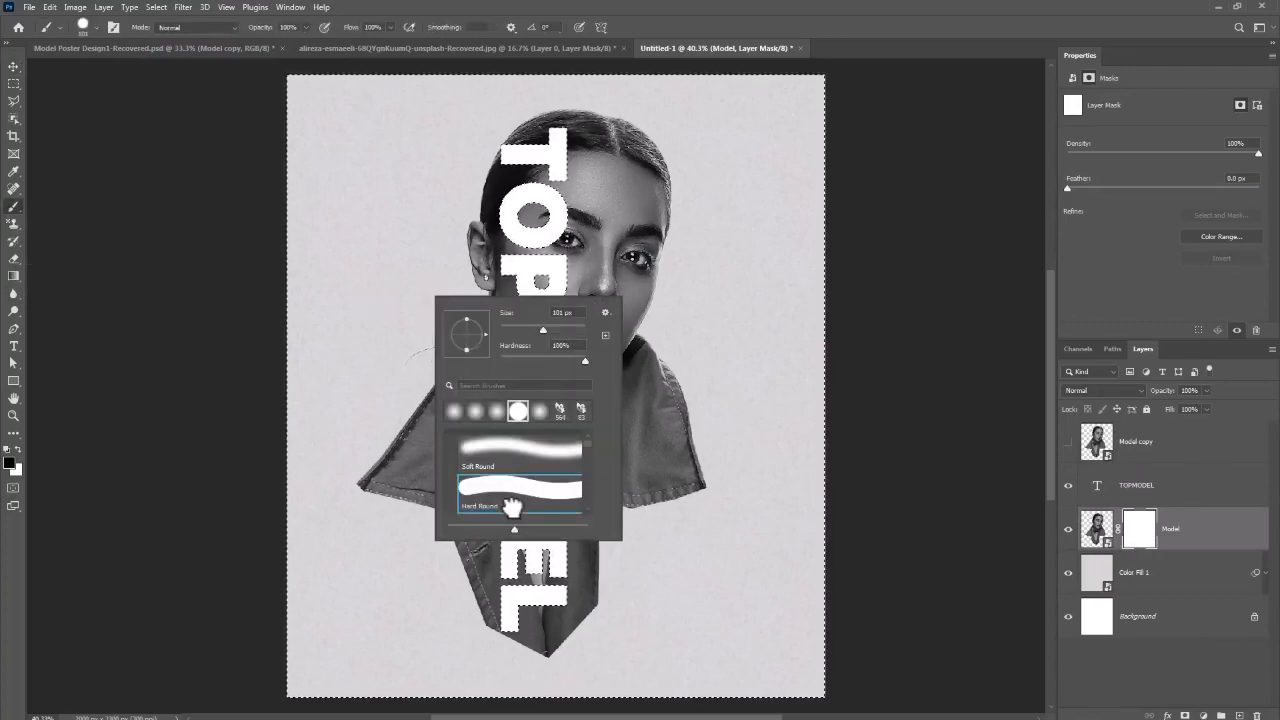
{"action": "left_click", "coordinate": [9, 463]}
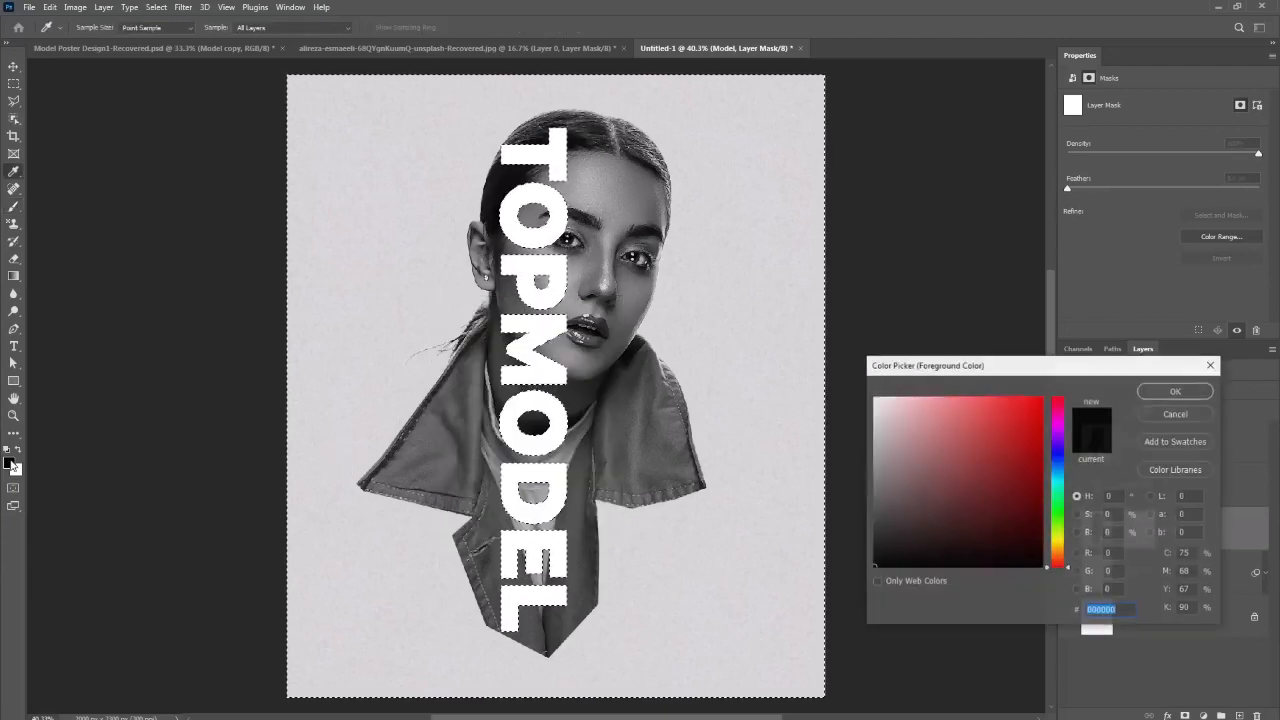
{"action": "left_click_drag", "start_coordinate": [882, 550], "coordinate": [862, 572]}
{"action": "left_click", "coordinate": [1176, 392]}
{"action": "right_click", "coordinate": [411, 363], "text": "alt"}
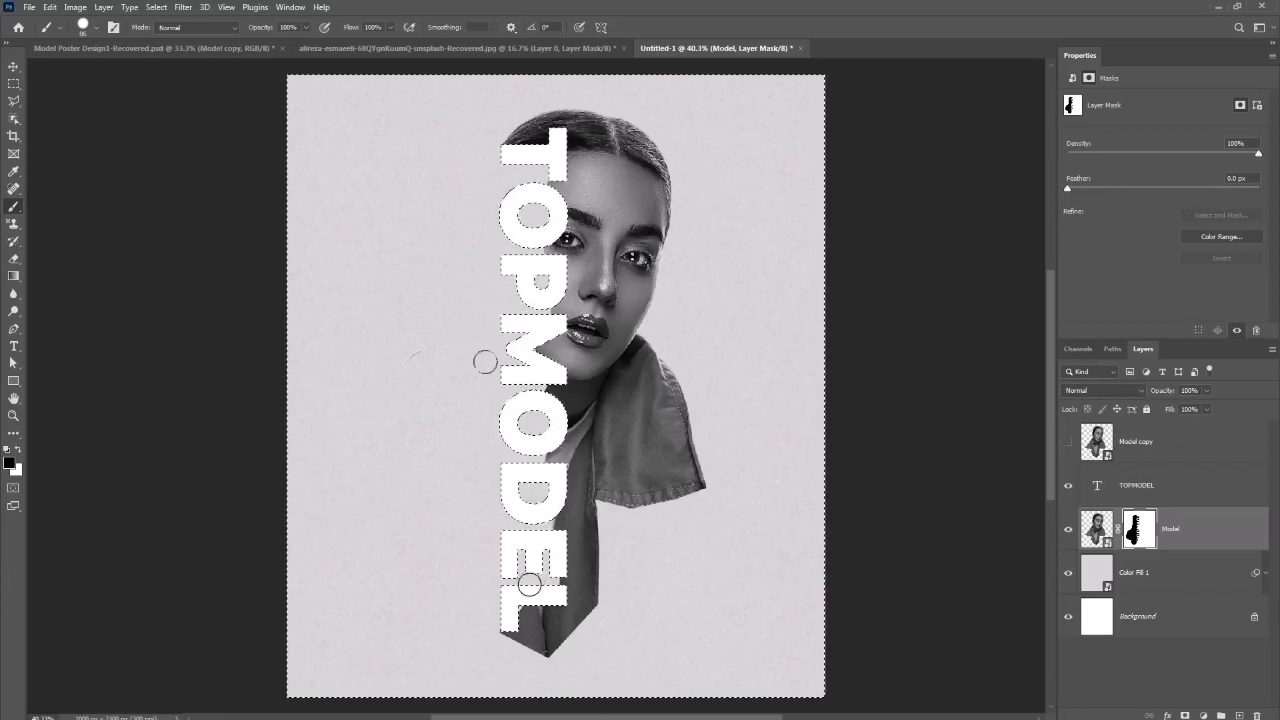
{"action": "key", "text": "ctrl+d"}
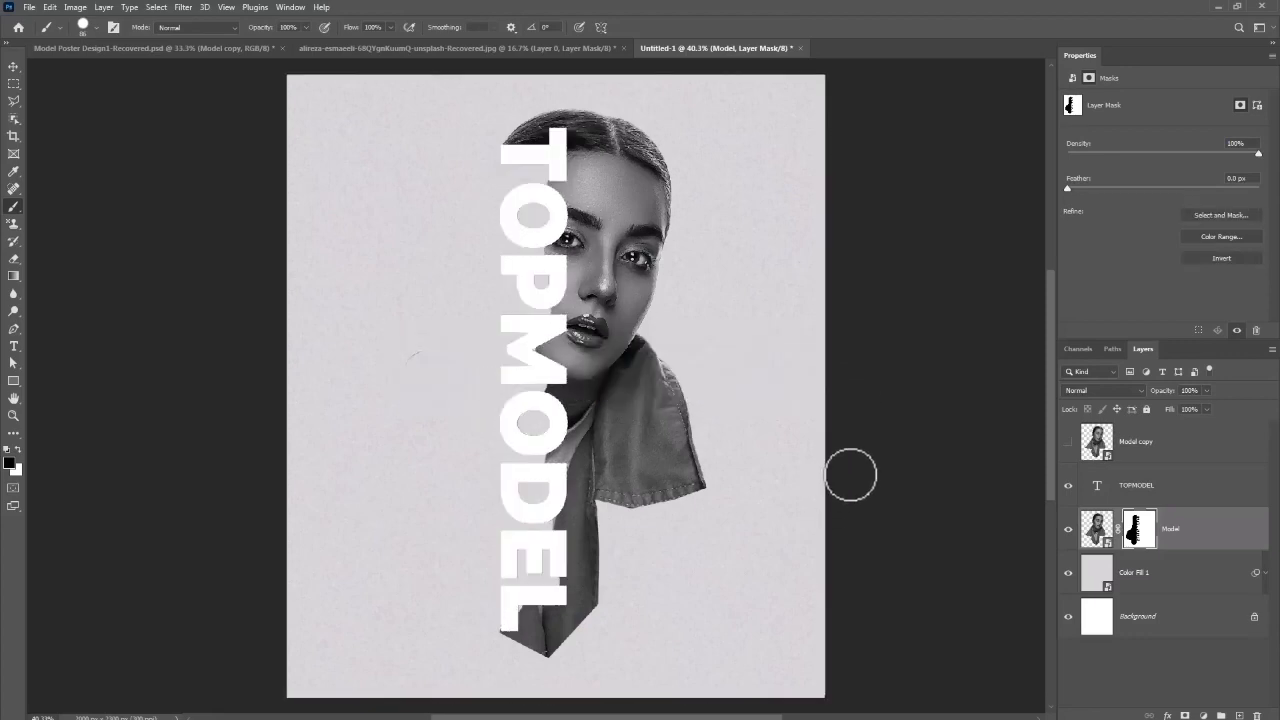
Show the Model copy layer and clip it to the TOPMODEL text so the portrait fills the letters
{"action": "left_click", "coordinate": [1067, 443]}
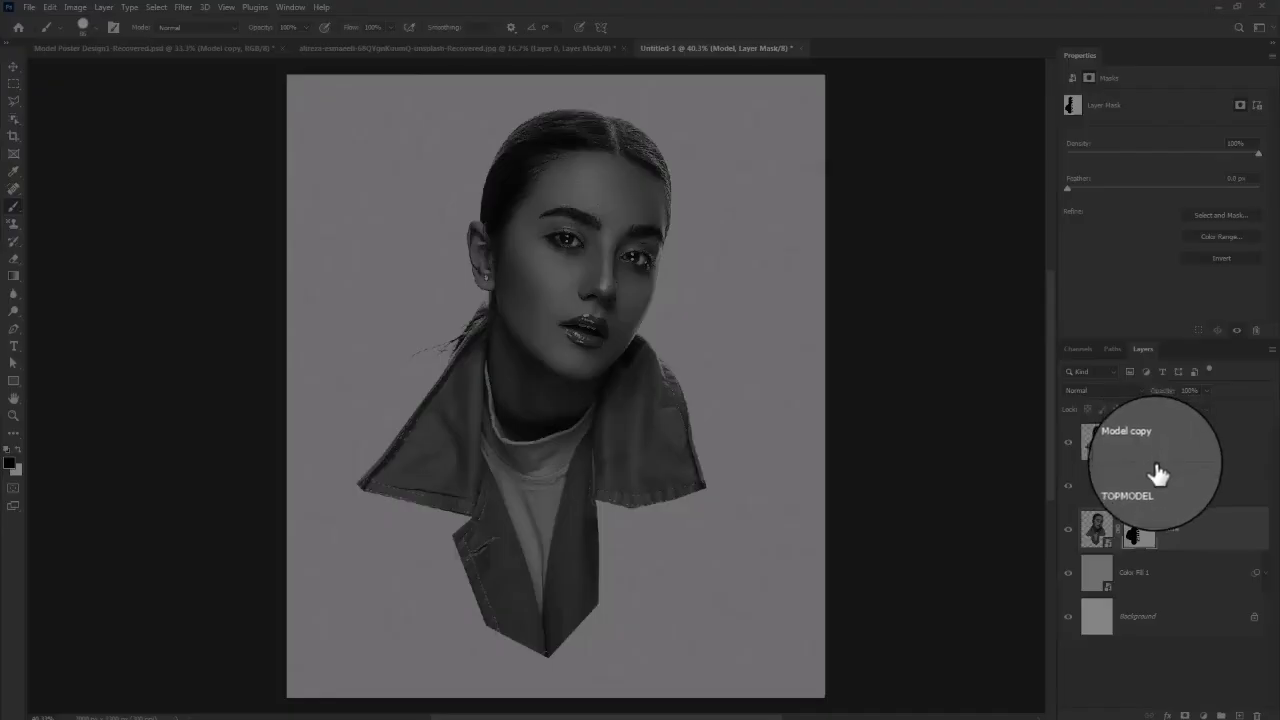
{"action": "key", "text": "alt"}
{"action": "left_click", "coordinate": [1150, 465], "text": "alt"}
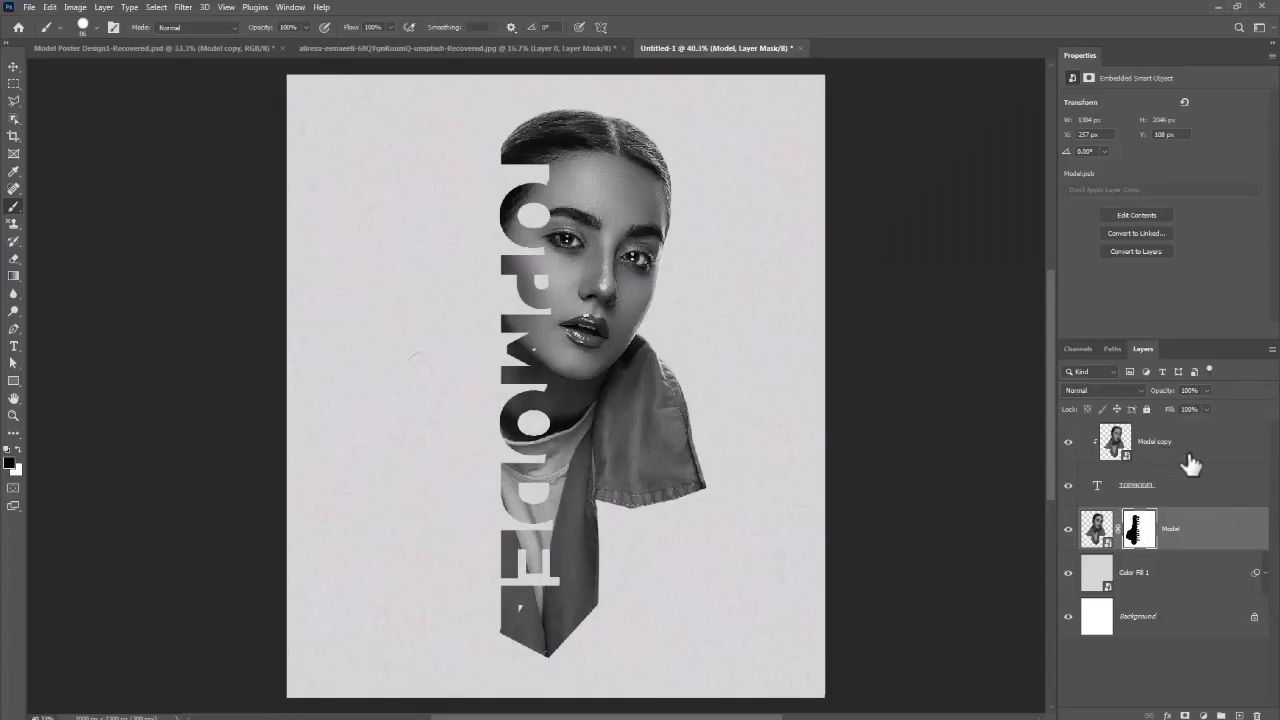
Add a 1 px Stroke positioned Outside in mid grey to the TOPMODEL text layer
{"action": "left_click", "coordinate": [1190, 458]}
{"action": "left_click", "coordinate": [1180, 495]}
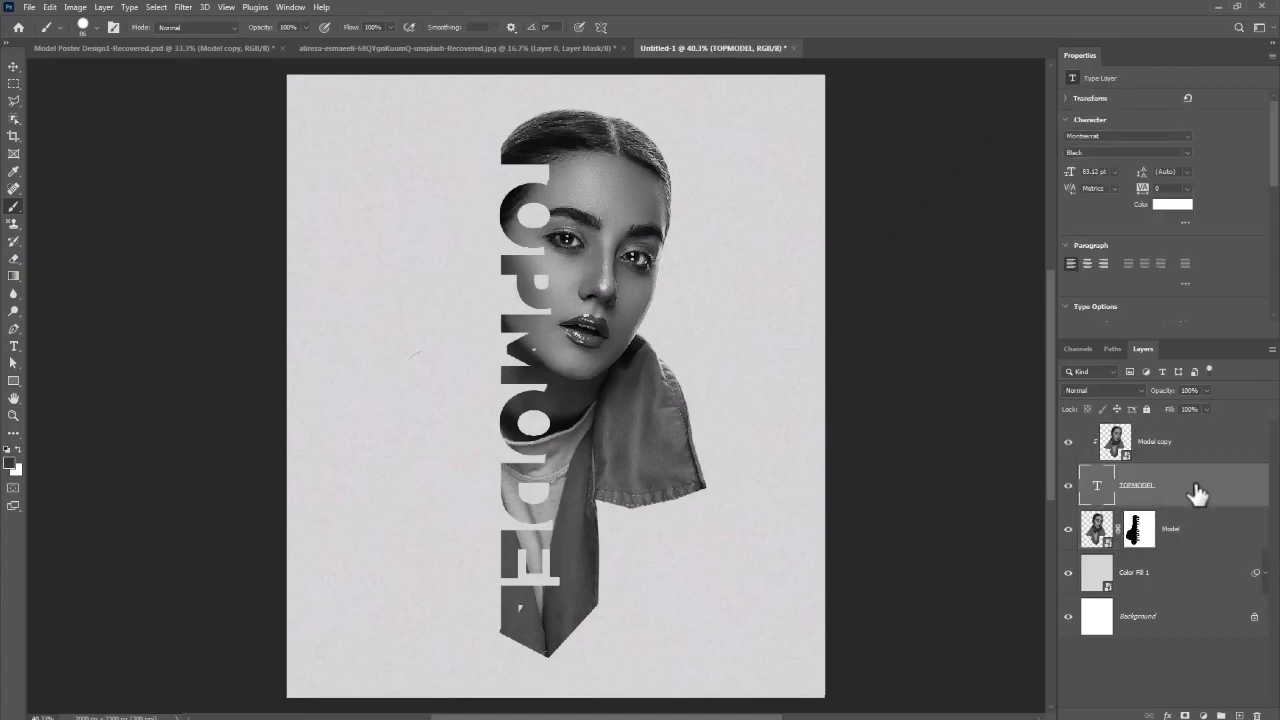
{"action": "right_click", "coordinate": [1197, 494]}
{"action": "left_click", "coordinate": [1079, 109]}
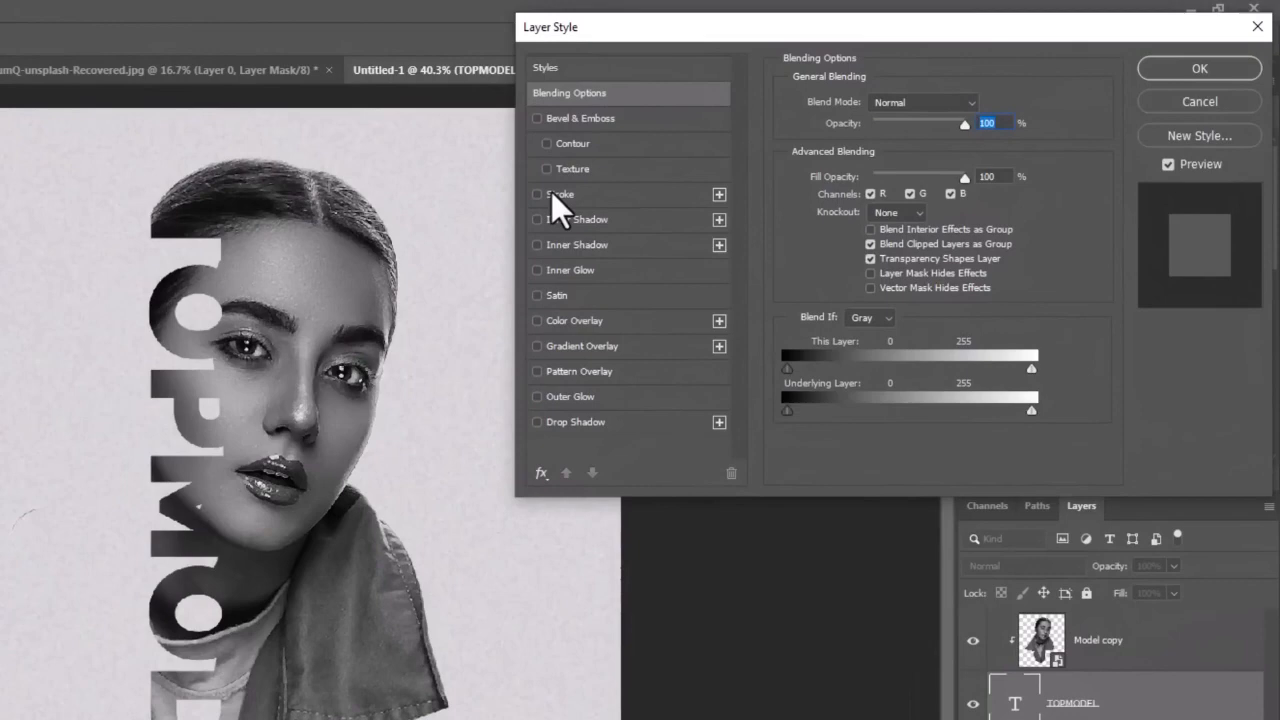
{"action": "left_click", "coordinate": [786, 134]}
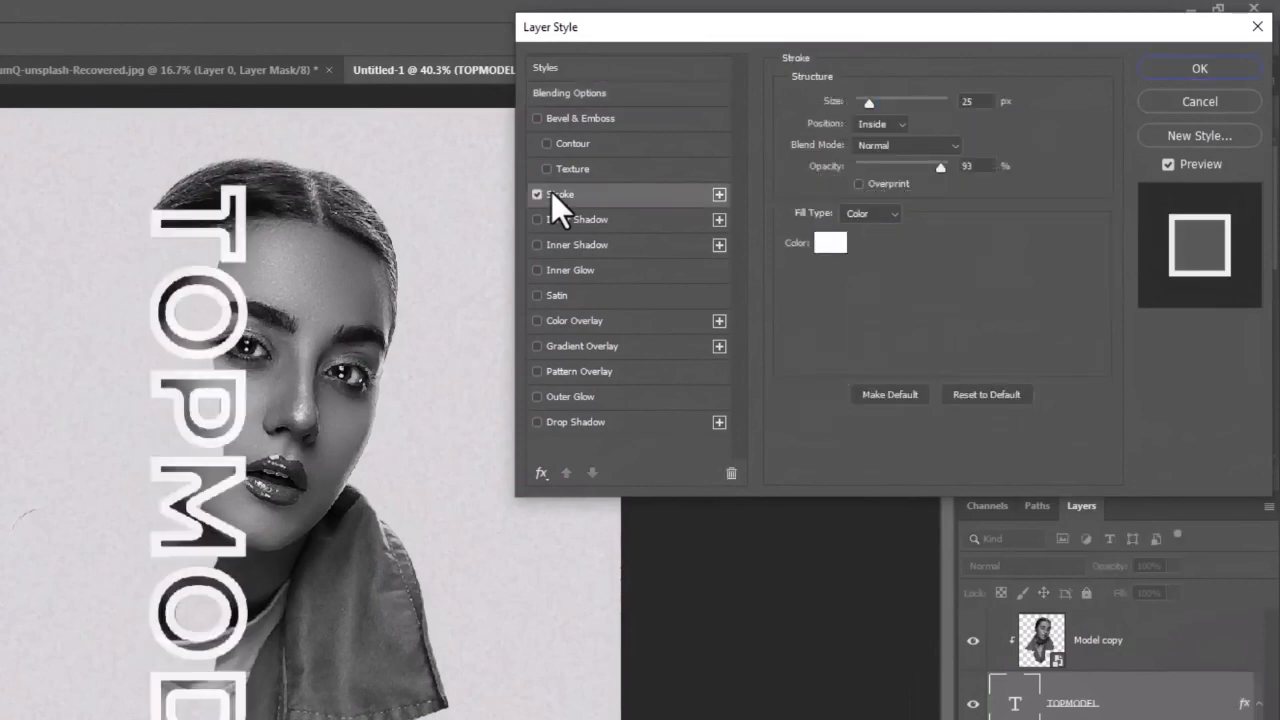
{"action": "left_click", "coordinate": [877, 124]}
{"action": "left_click", "coordinate": [872, 141]}
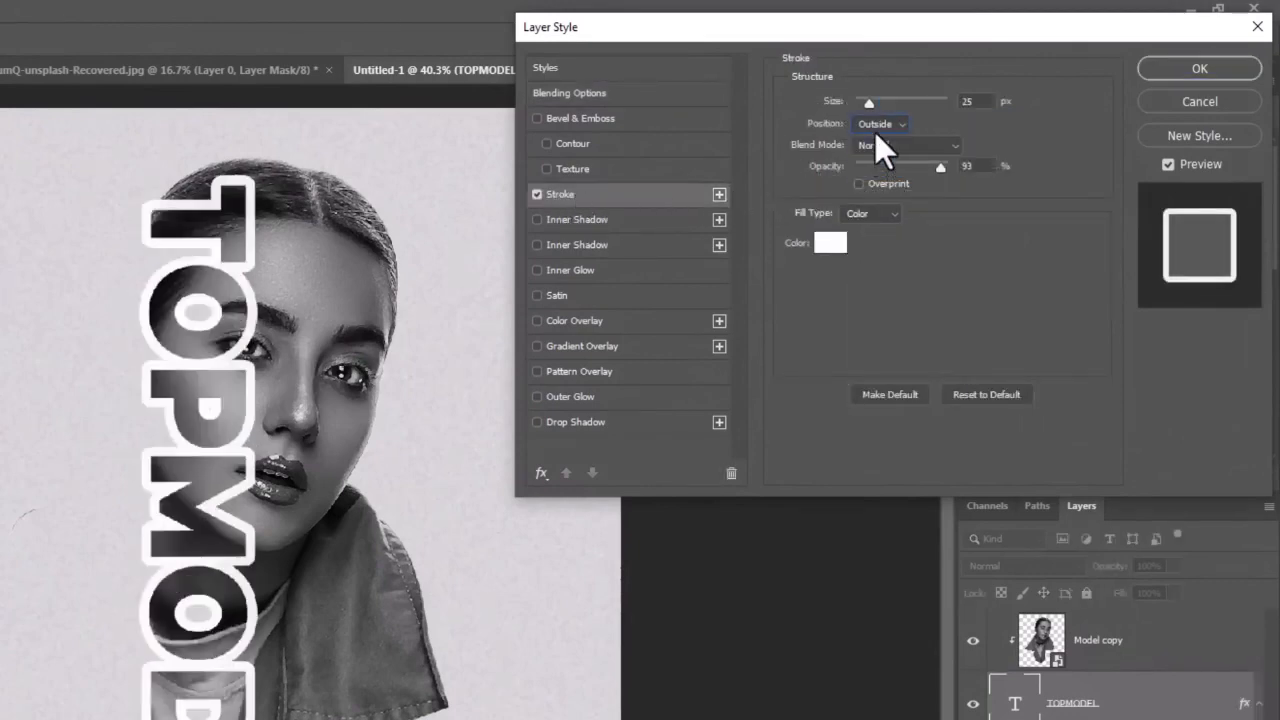
{"action": "left_click", "coordinate": [958, 103]}
{"action": "type", "text": "1"}
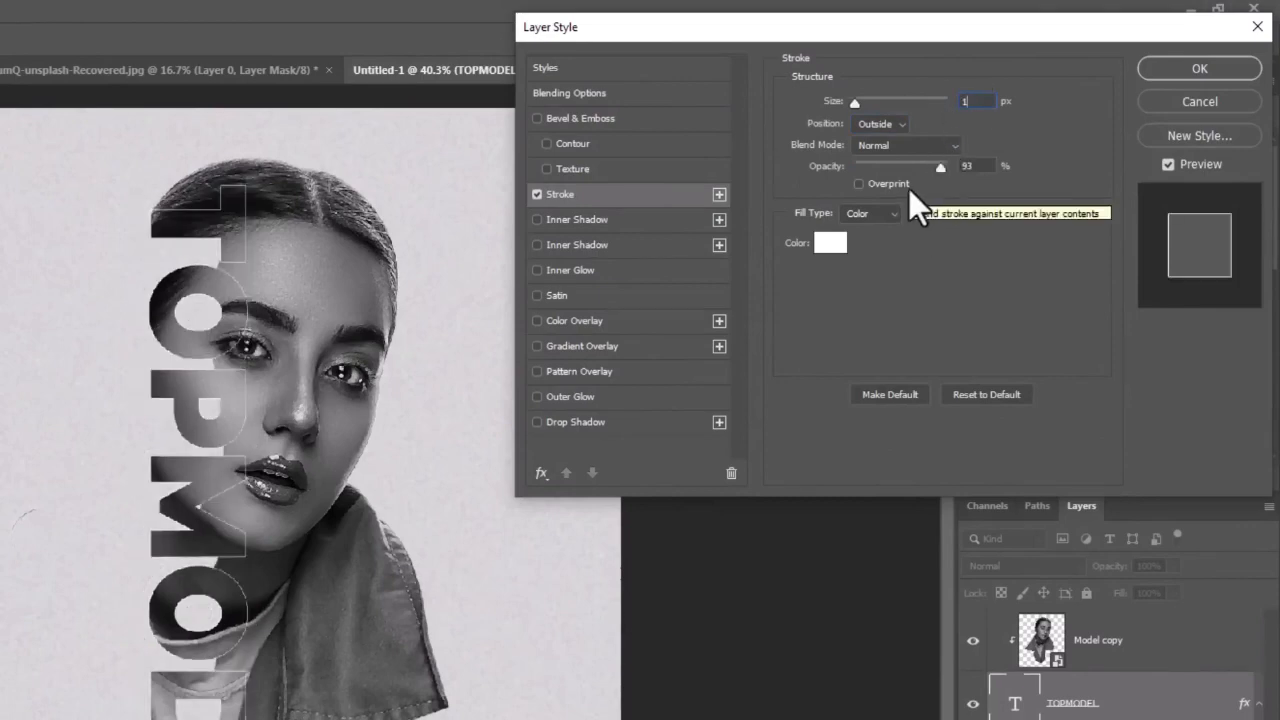
{"action": "left_click", "coordinate": [830, 247]}
{"action": "left_click_drag", "start_coordinate": [721, 665], "coordinate": [677, 694]}
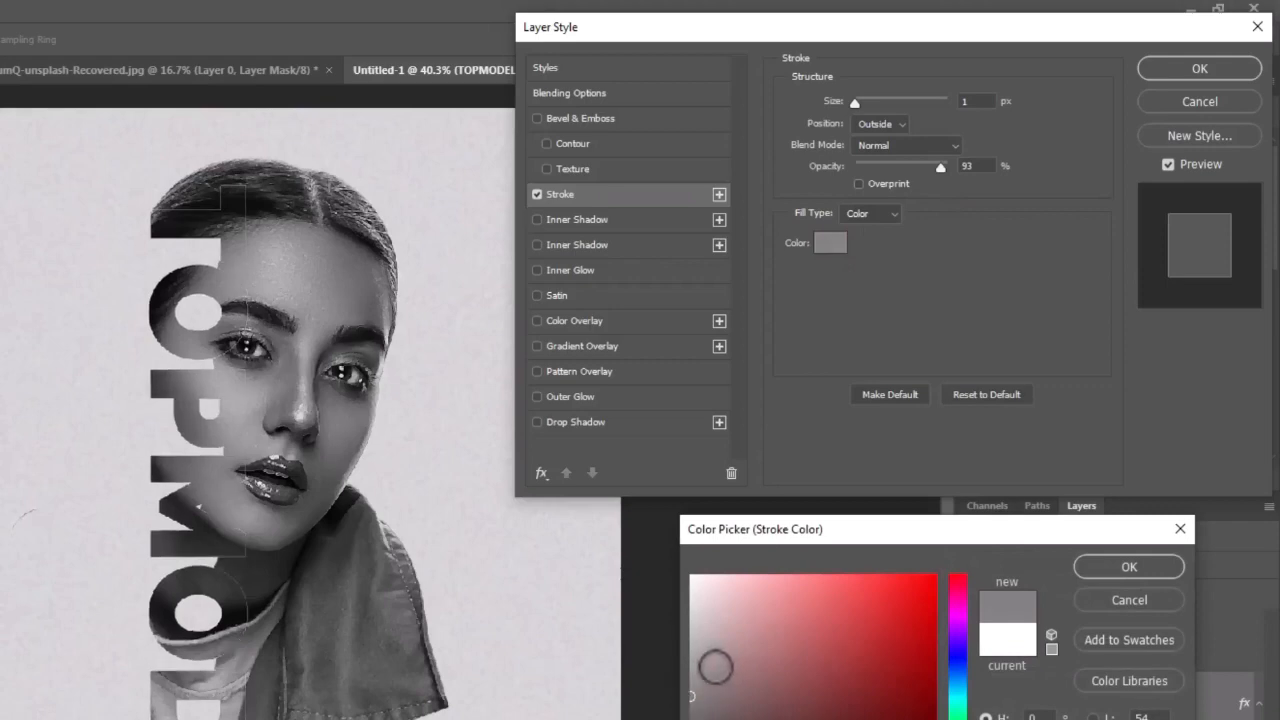
{"action": "left_click", "coordinate": [1105, 568]}
Add a Drop Shadow with a size of 32 px to the TOPMODEL text and apply the layer style
{"action": "left_click", "coordinate": [595, 422]}
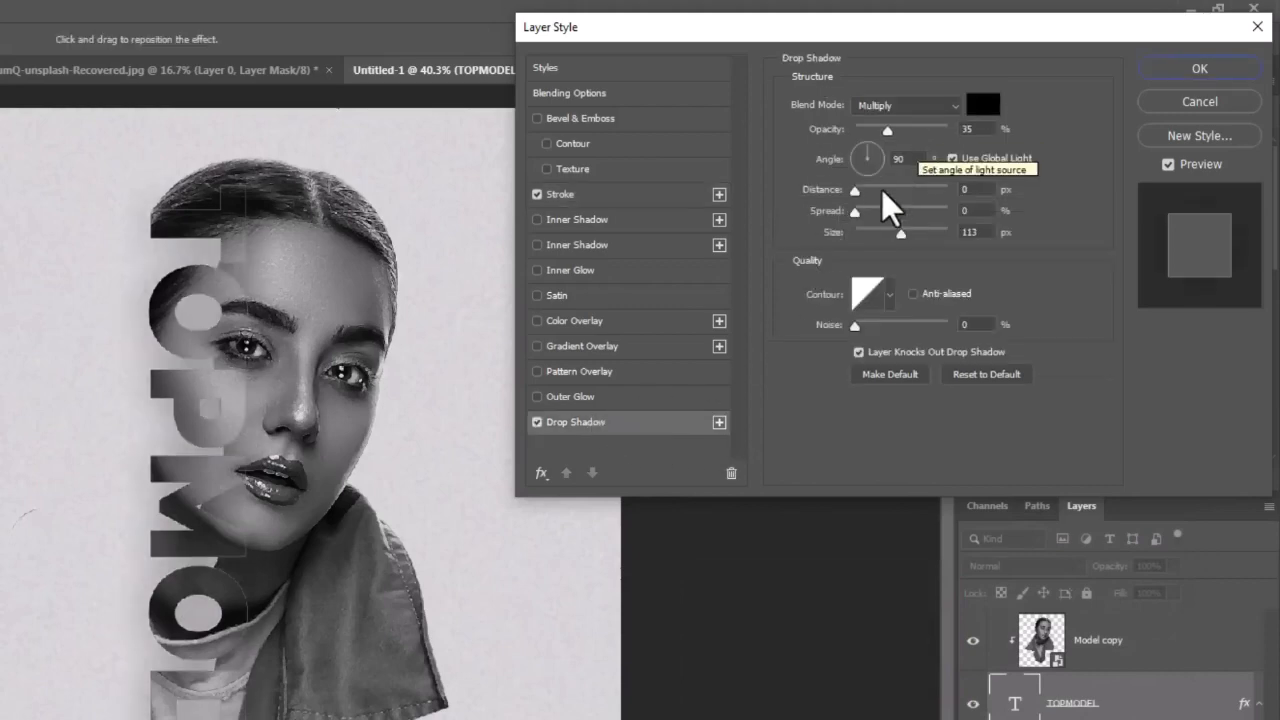
{"action": "double_click", "coordinate": [979, 230]}
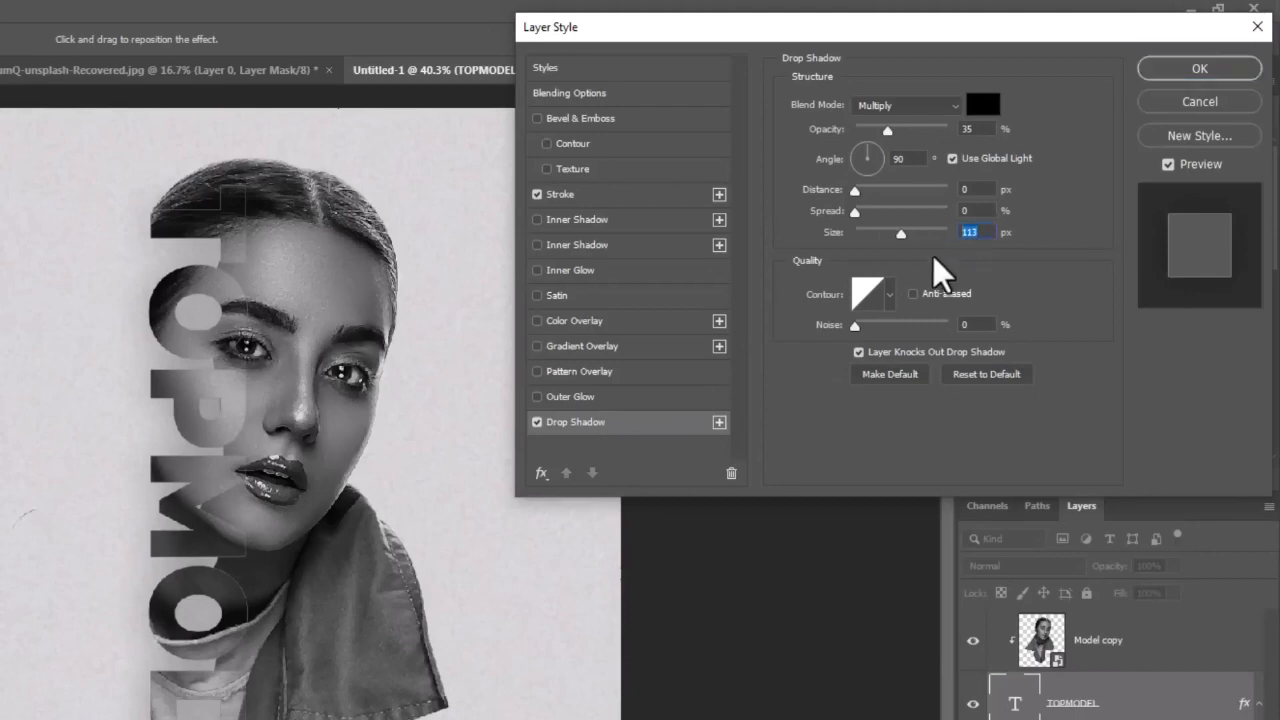
{"action": "type", "text": "4"}
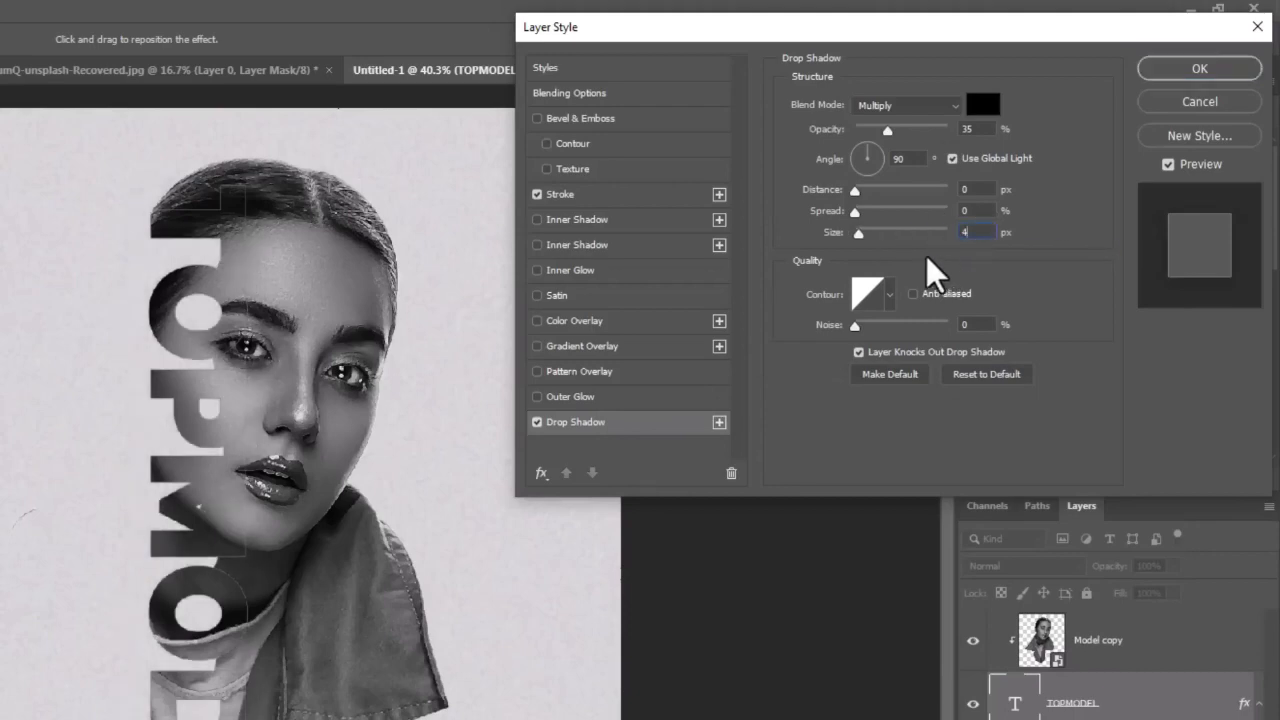
{"action": "left_click", "coordinate": [538, 422]}
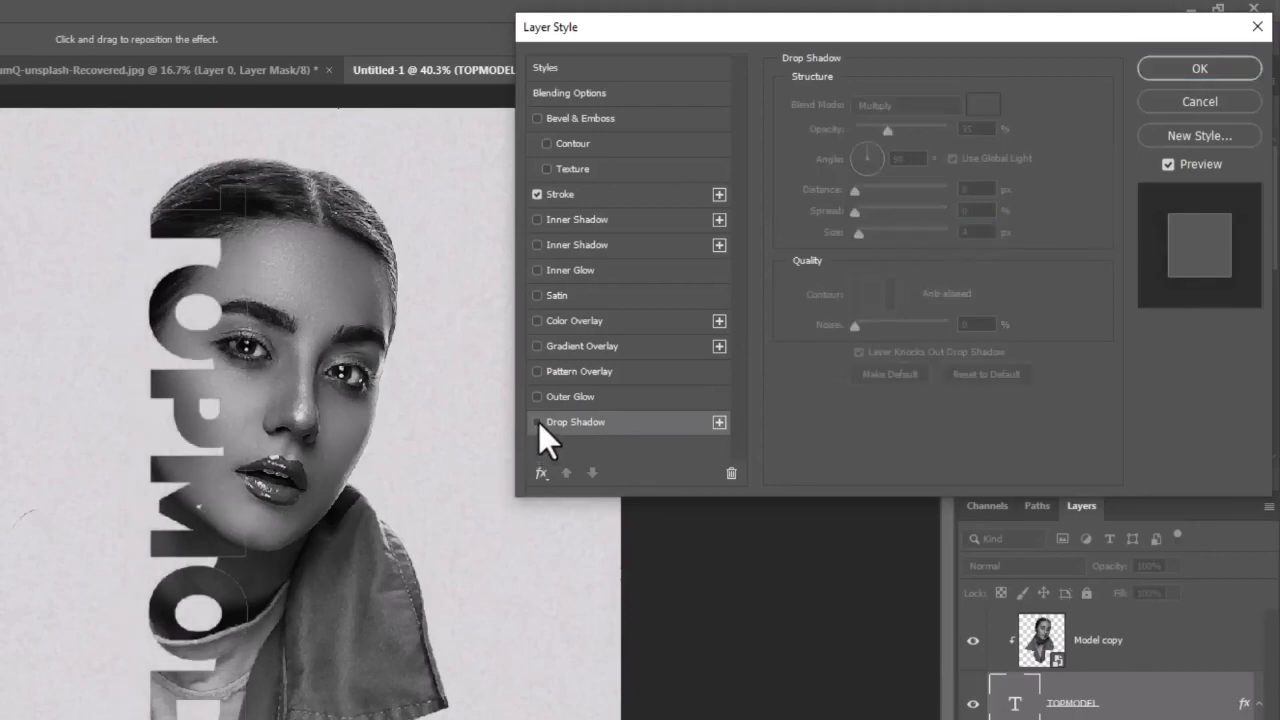
{"action": "left_click", "coordinate": [538, 422]}
{"action": "left_click_drag", "start_coordinate": [858, 235], "coordinate": [872, 233]}
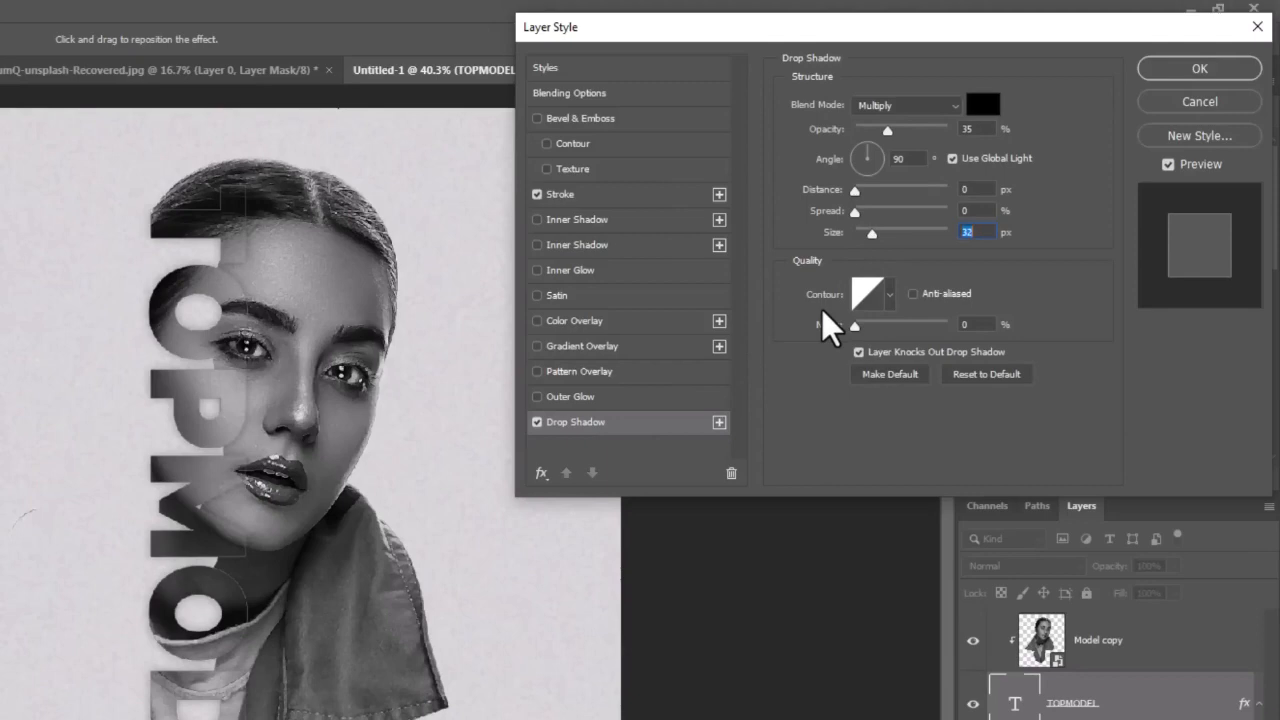
{"action": "left_click", "coordinate": [1199, 69]}
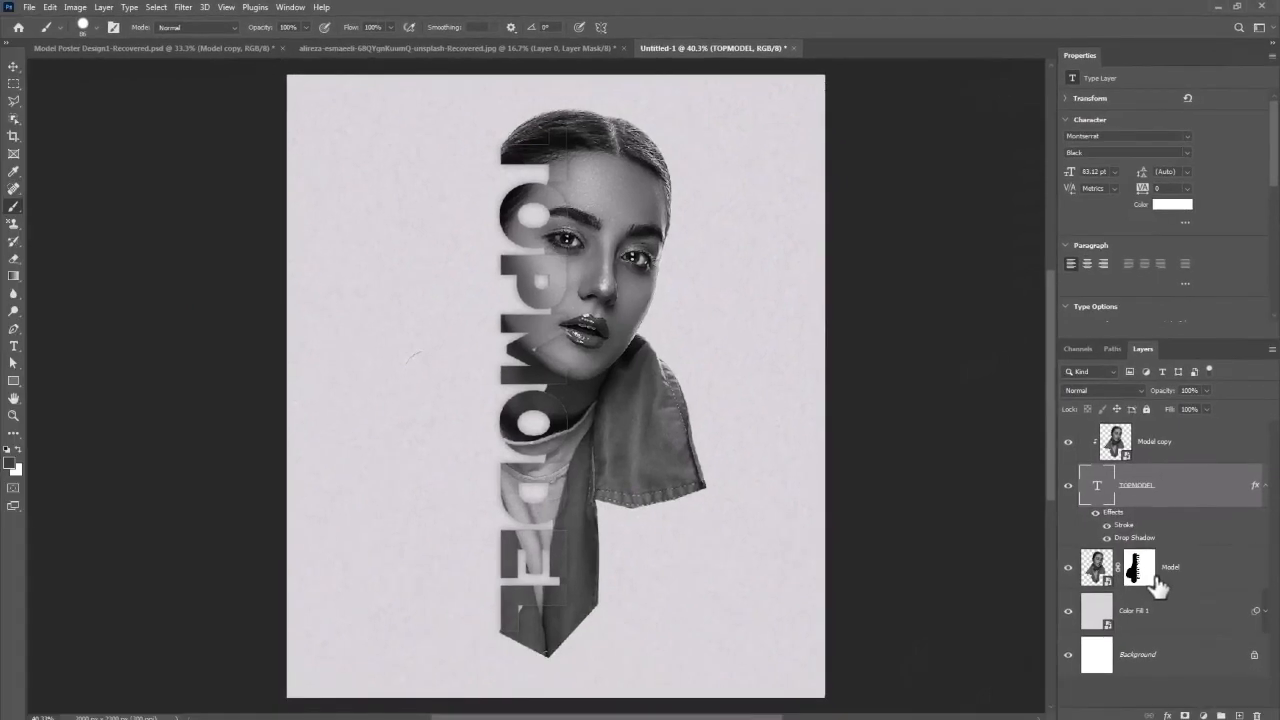
Create a new empty layer directly above the masked Model layer and clip it to that layer
{"action": "left_click", "coordinate": [1178, 575]}
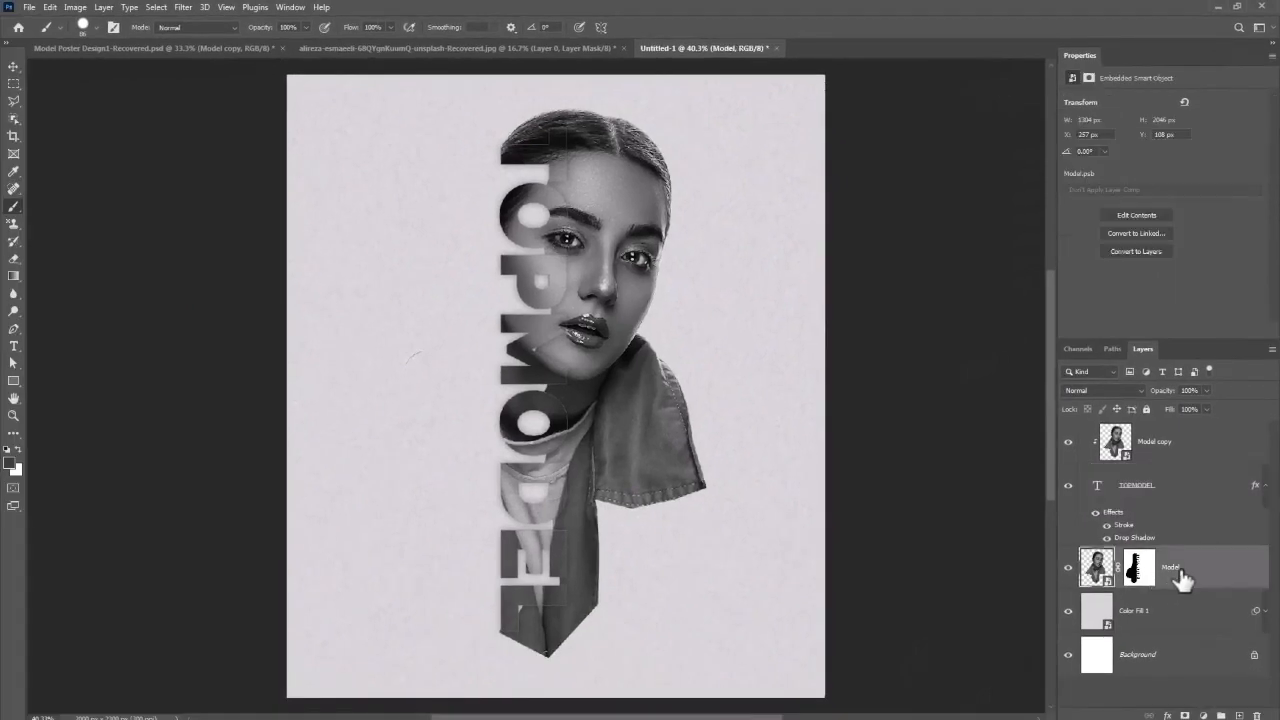
{"action": "left_click", "coordinate": [1239, 716]}
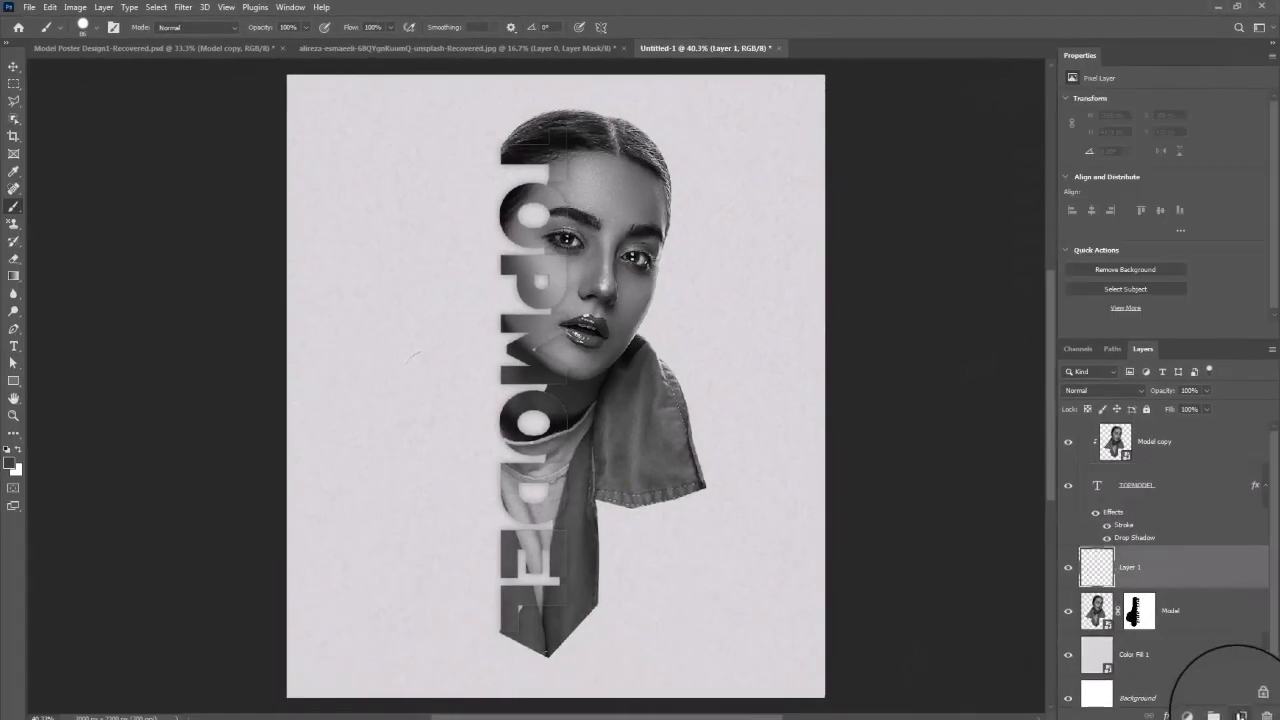
{"action": "right_click", "coordinate": [1181, 585]}
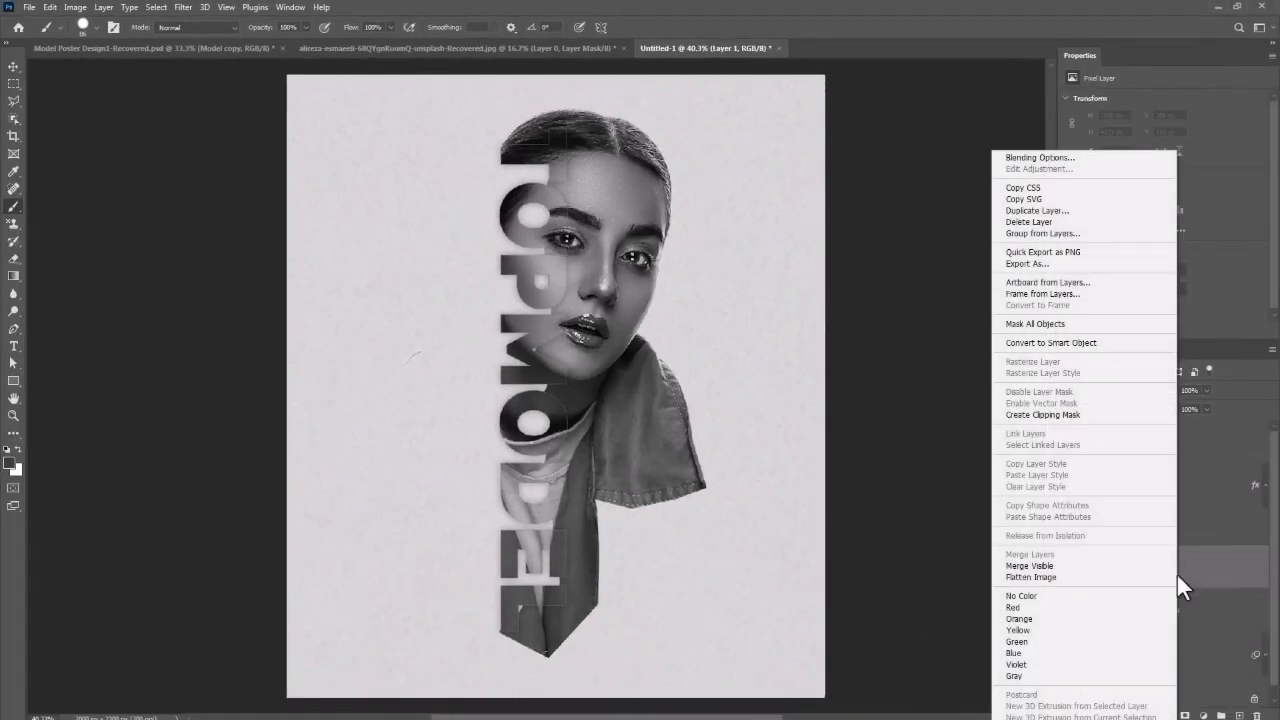
{"action": "left_click", "coordinate": [1042, 415]}
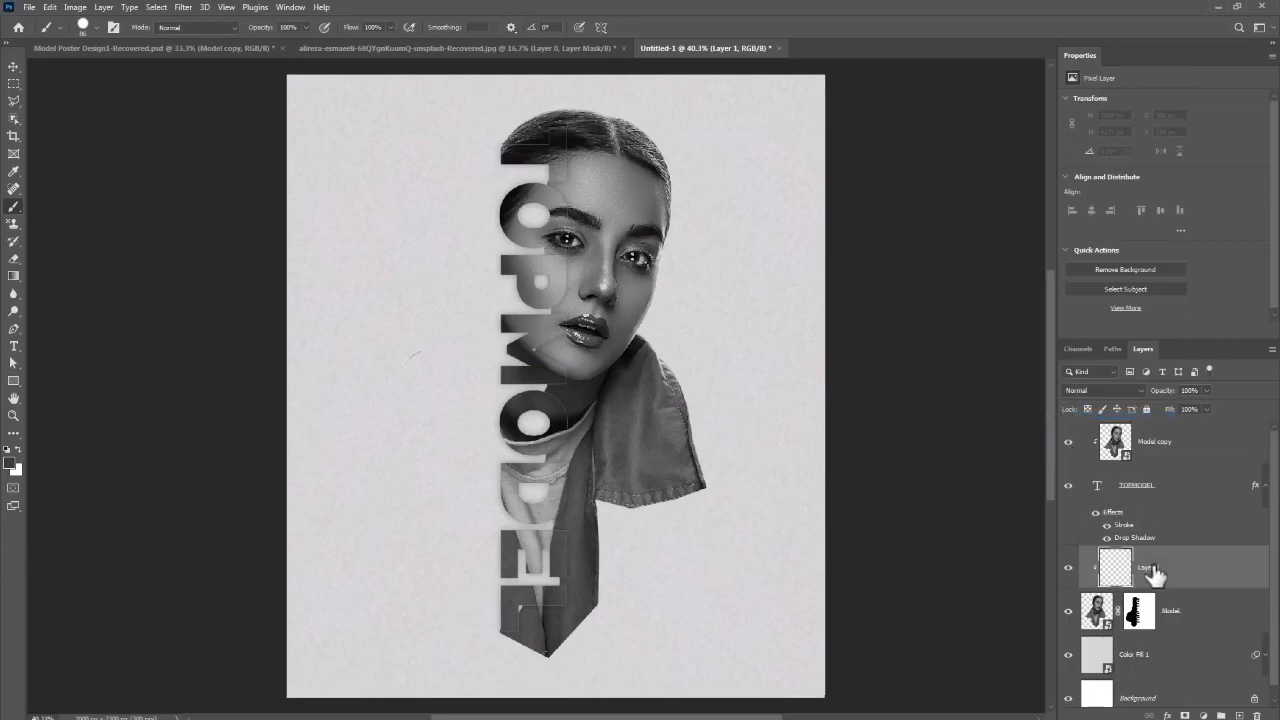
Set the blend mode of the clipped Layer 1 to Overlay
{"action": "key", "text": "v"}
{"action": "left_click", "coordinate": [1112, 389]}
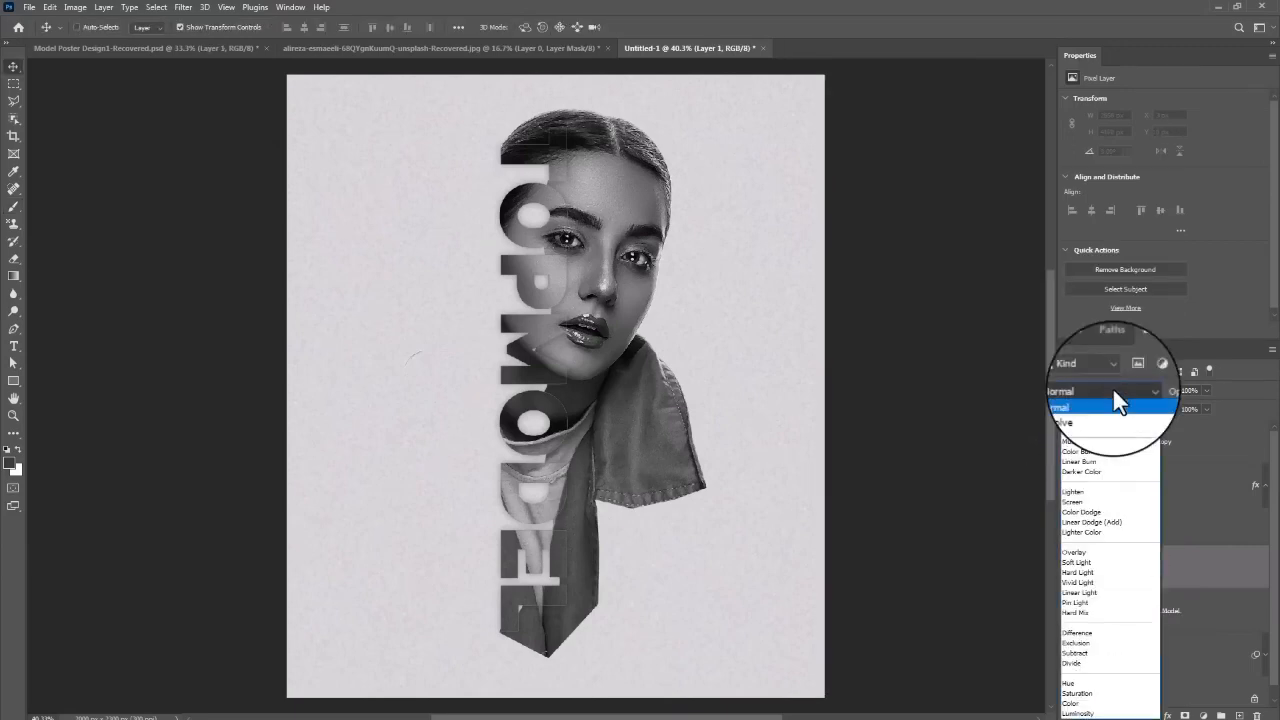
{"action": "left_click", "coordinate": [1086, 571]}
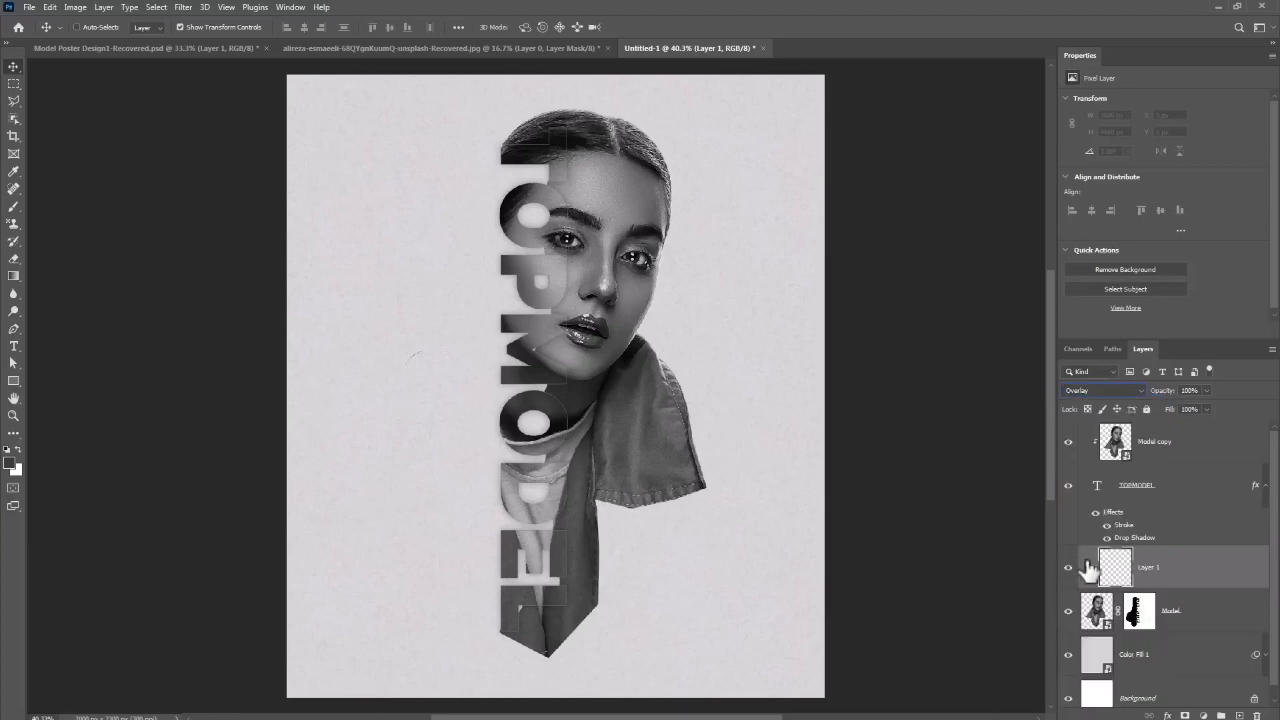
Switch to the Brush tool and set the foreground colour to bright red
{"action": "left_click", "coordinate": [13, 208]}
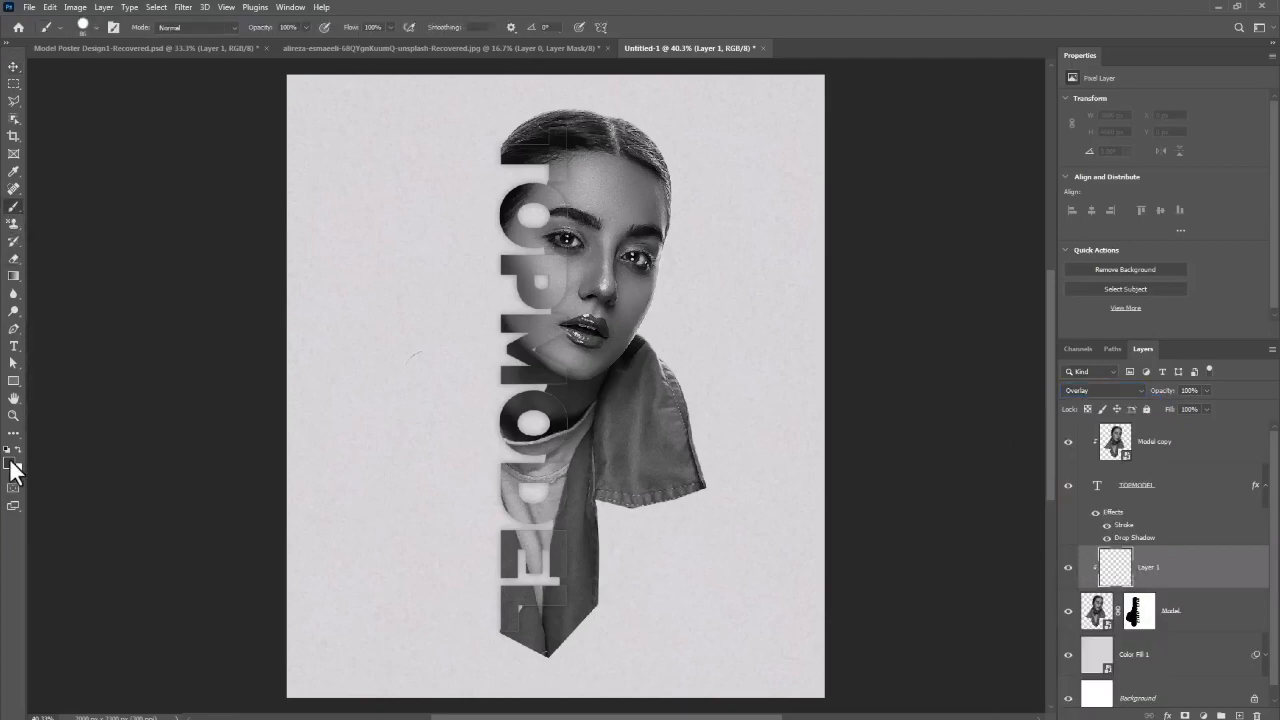
{"action": "left_click", "coordinate": [11, 462]}
{"action": "left_click_drag", "start_coordinate": [1000, 486], "coordinate": [1055, 383]}
{"action": "left_click", "coordinate": [1162, 394]}
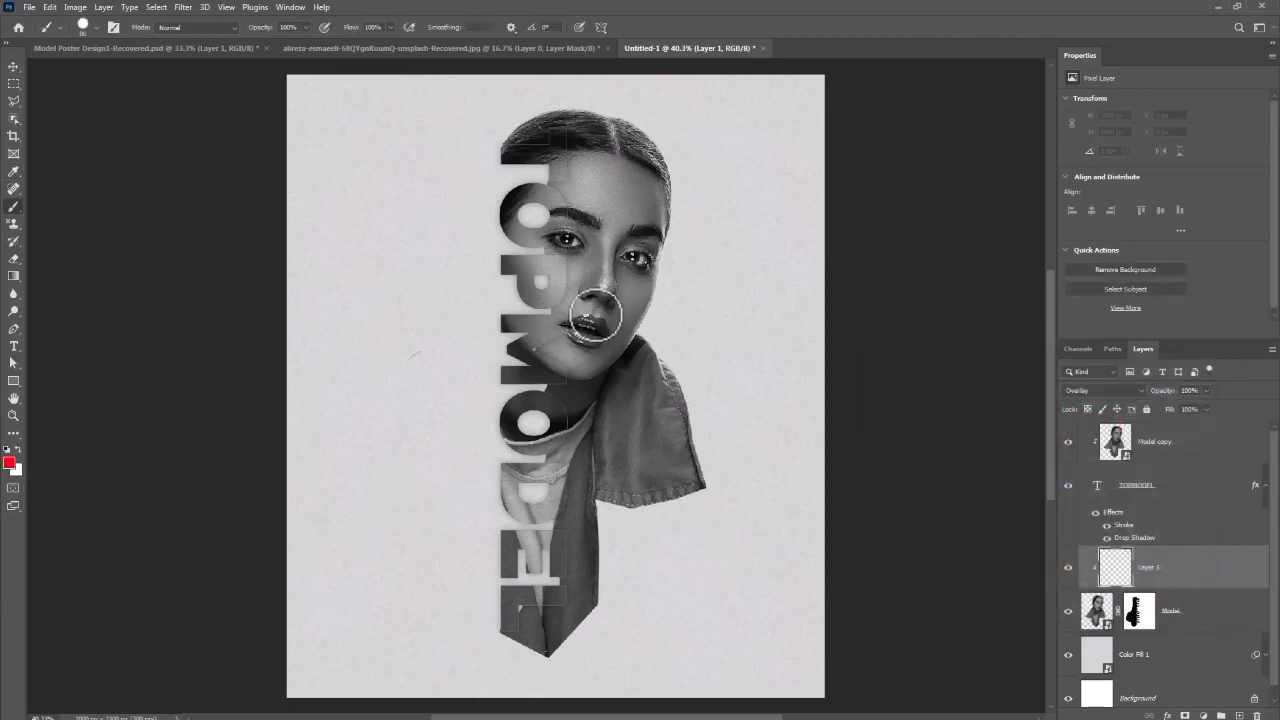
Paint the portrait's upper and lower lips red on Layer 1 with a Soft Round brush of about 18 px and 0% hardness
{"action": "scroll", "coordinate": [598, 317], "scroll_direction": "up", "scroll_amount": 8}
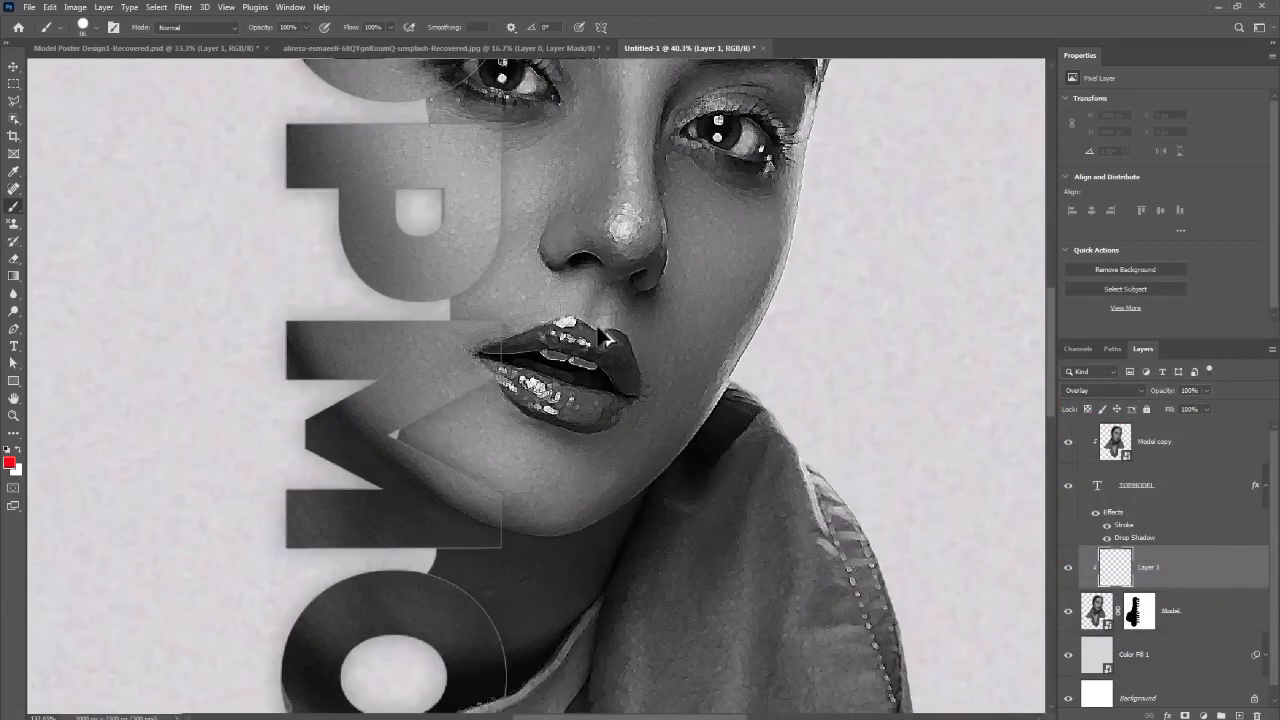
{"action": "scroll", "coordinate": [598, 327], "scroll_direction": "up", "scroll_amount": 5}
{"action": "scroll", "coordinate": [598, 330], "scroll_direction": "down", "scroll_amount": 2}
{"action": "left_click_drag", "start_coordinate": [574, 346], "coordinate": [533, 344]}
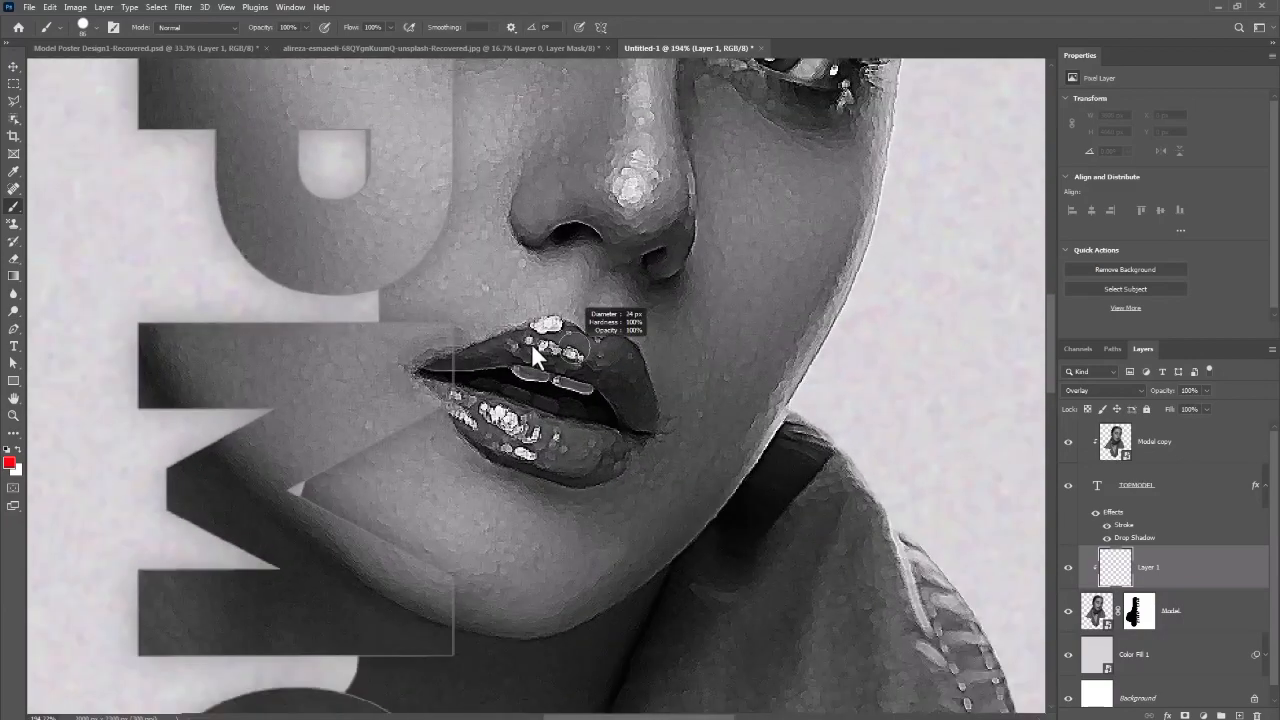
{"action": "right_click", "coordinate": [537, 344]}
{"action": "double_click", "coordinate": [587, 495]}
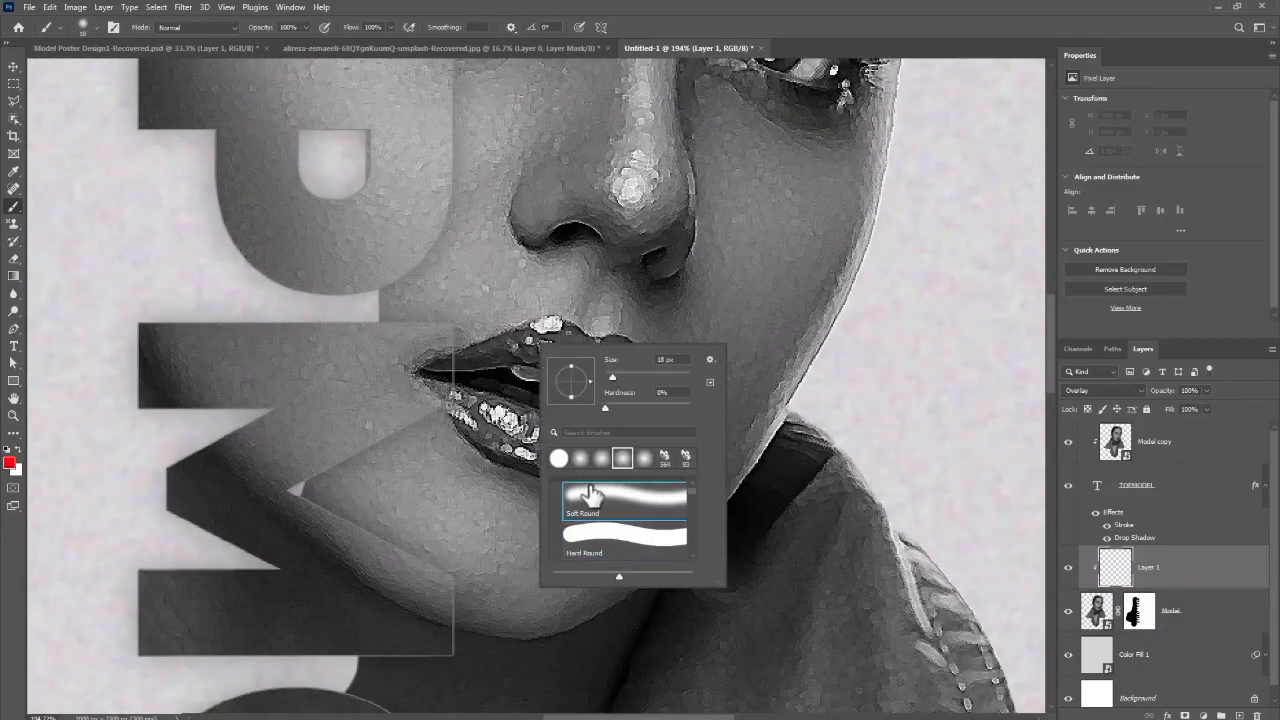
{"action": "right_click", "coordinate": [541, 344]}
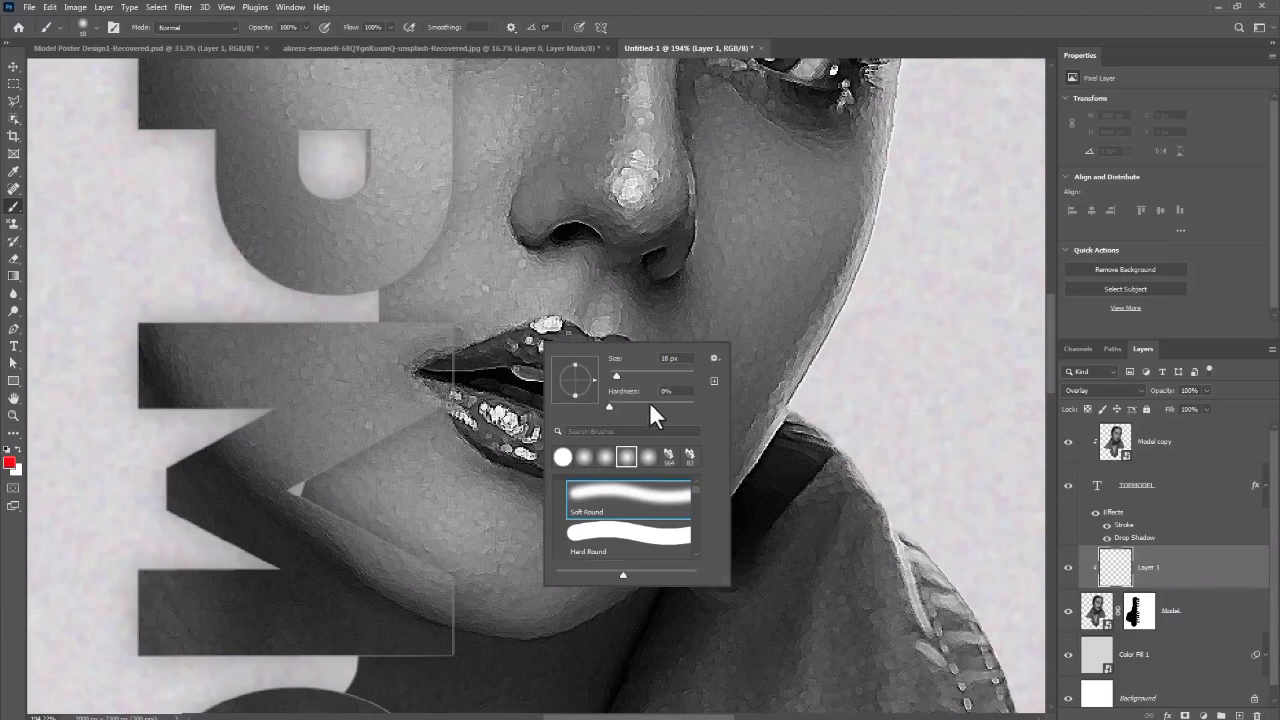
{"action": "mouse_move", "coordinate": [534, 343]}
{"action": "left_mouse_down"}
{"action": "mouse_move", "coordinate": [625, 378]}
{"action": "mouse_move", "coordinate": [618, 395]}
{"action": "mouse_move", "coordinate": [645, 417]}
{"action": "mouse_move", "coordinate": [587, 370]}
{"action": "mouse_move", "coordinate": [513, 353]}
{"action": "mouse_move", "coordinate": [455, 362]}
{"action": "left_mouse_up"}
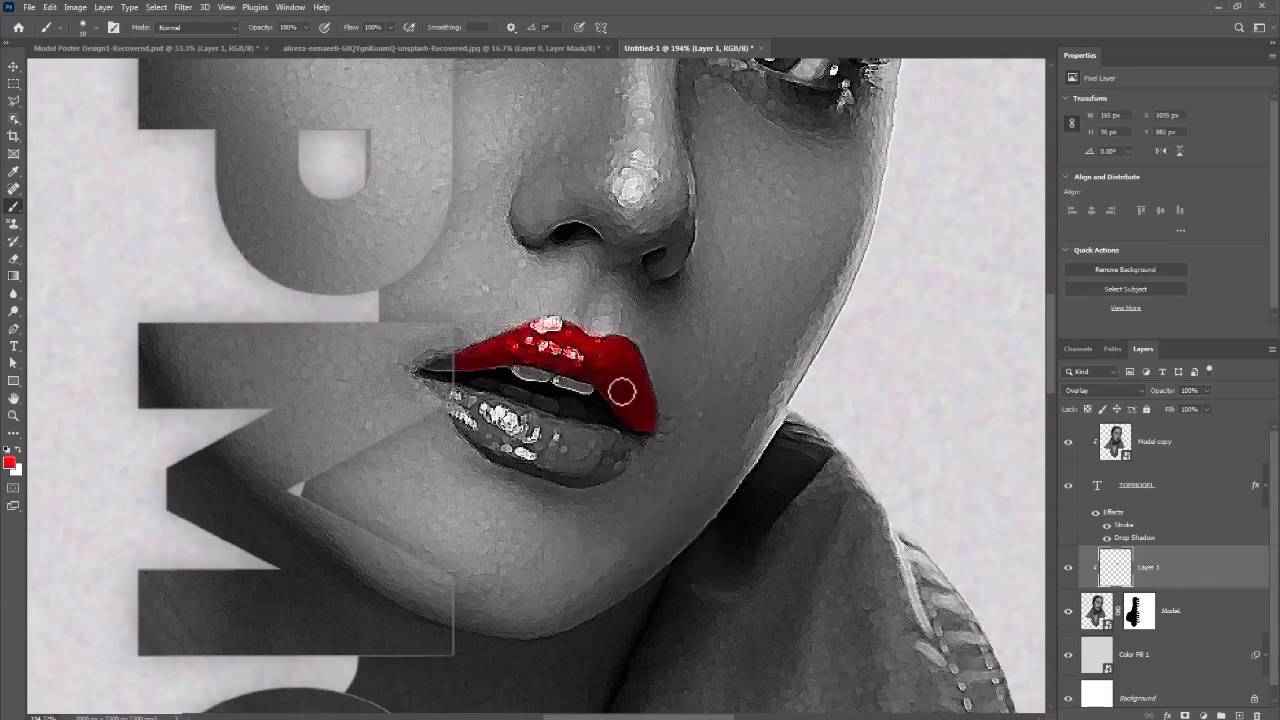
{"action": "mouse_move", "coordinate": [621, 391]}
{"action": "left_mouse_down"}
{"action": "mouse_move", "coordinate": [635, 437]}
{"action": "mouse_move", "coordinate": [571, 466]}
{"action": "mouse_move", "coordinate": [478, 434]}
{"action": "mouse_move", "coordinate": [507, 414]}
{"action": "mouse_move", "coordinate": [568, 434]}
{"action": "mouse_move", "coordinate": [499, 422]}
{"action": "mouse_move", "coordinate": [608, 441]}
{"action": "mouse_move", "coordinate": [524, 432]}
{"action": "left_mouse_up"}
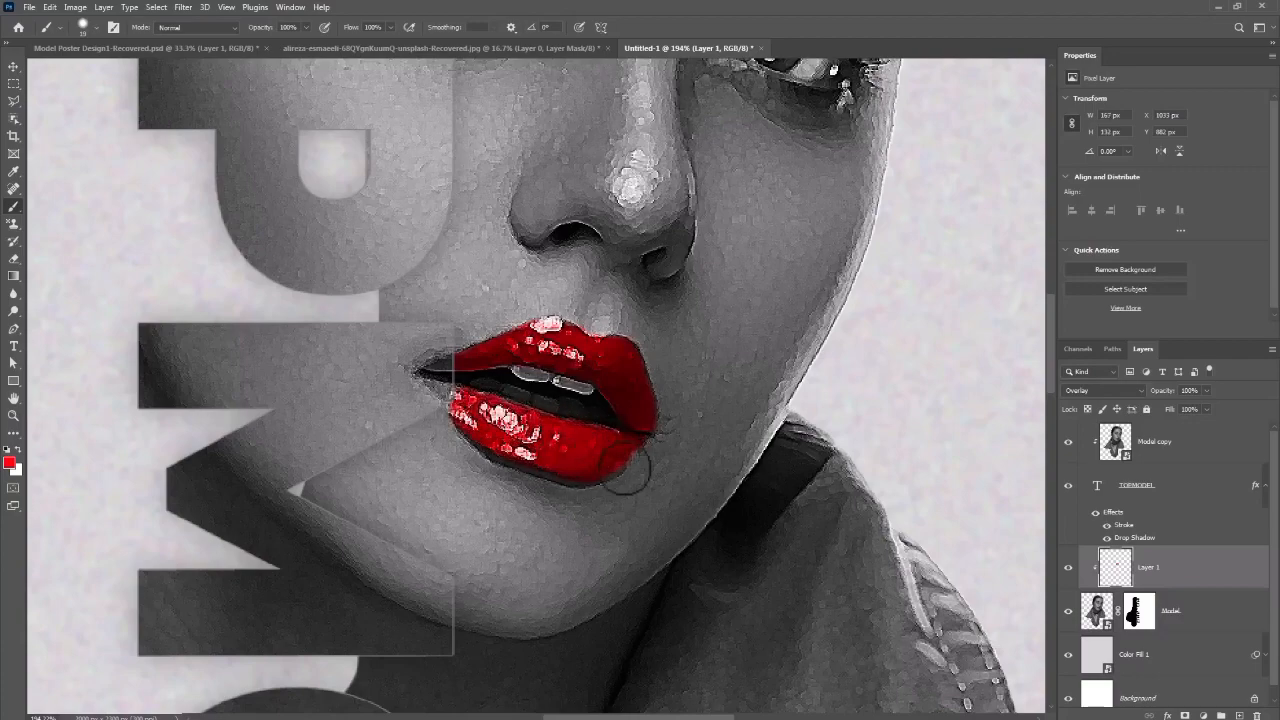
{"action": "scroll", "coordinate": [625, 467], "scroll_direction": "down", "scroll_amount": 5}
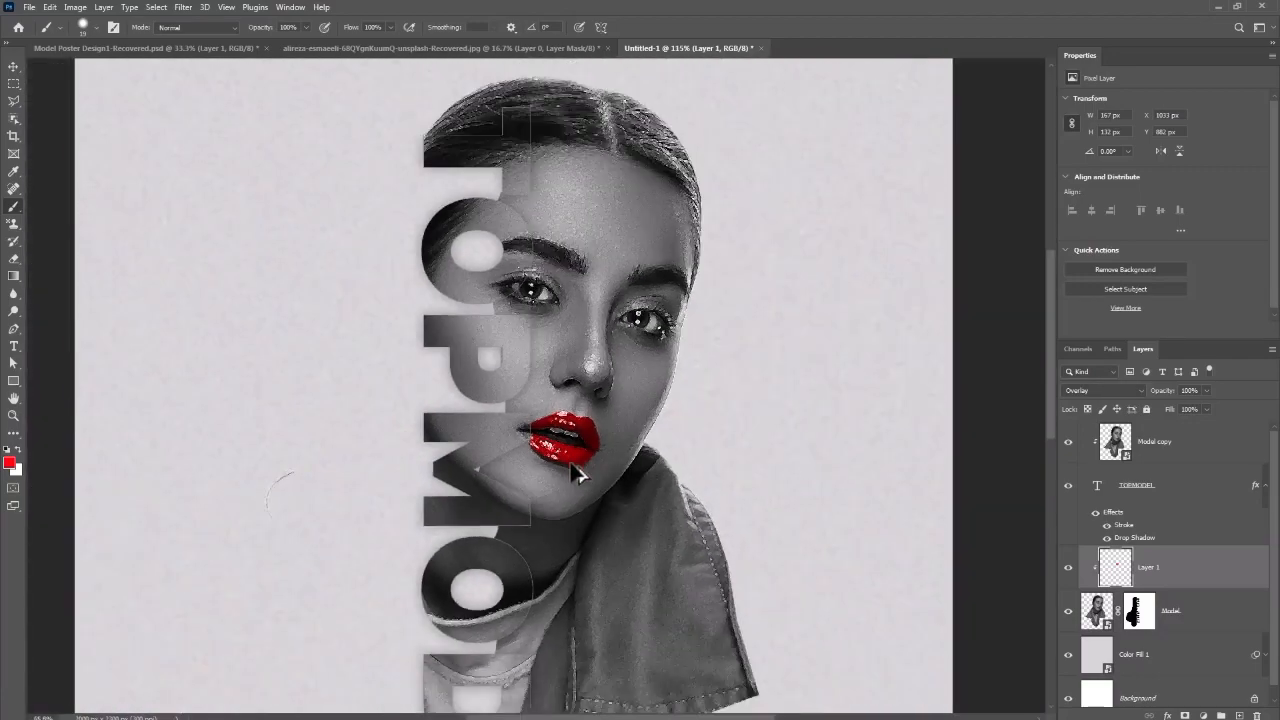
{"action": "scroll", "coordinate": [578, 475], "scroll_direction": "down", "scroll_amount": 4}
{"action": "left_click_drag", "start_coordinate": [594, 552], "coordinate": [610, 433]}
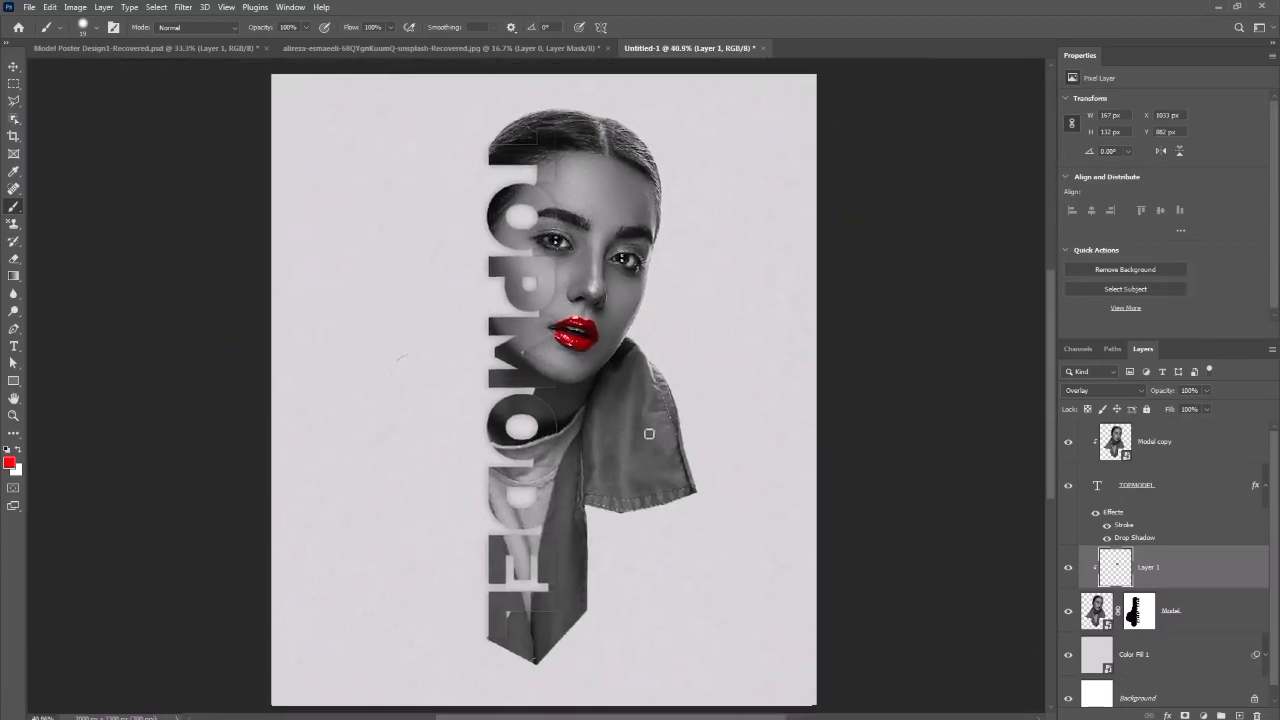
Group all layers from Model copy down to the masked Model layer and name the group Model
{"action": "left_click", "coordinate": [1152, 458]}
{"action": "left_click", "coordinate": [1175, 608], "text": "shift"}
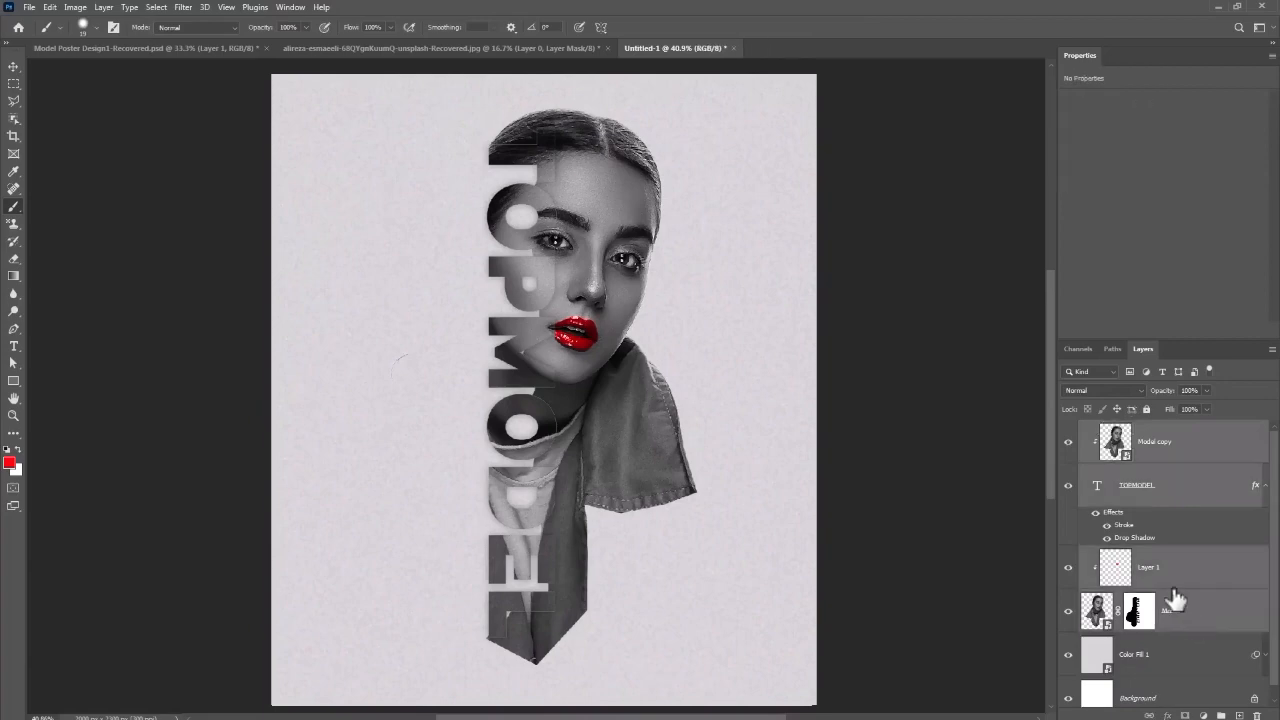
{"action": "key", "text": "ctrl+g"}
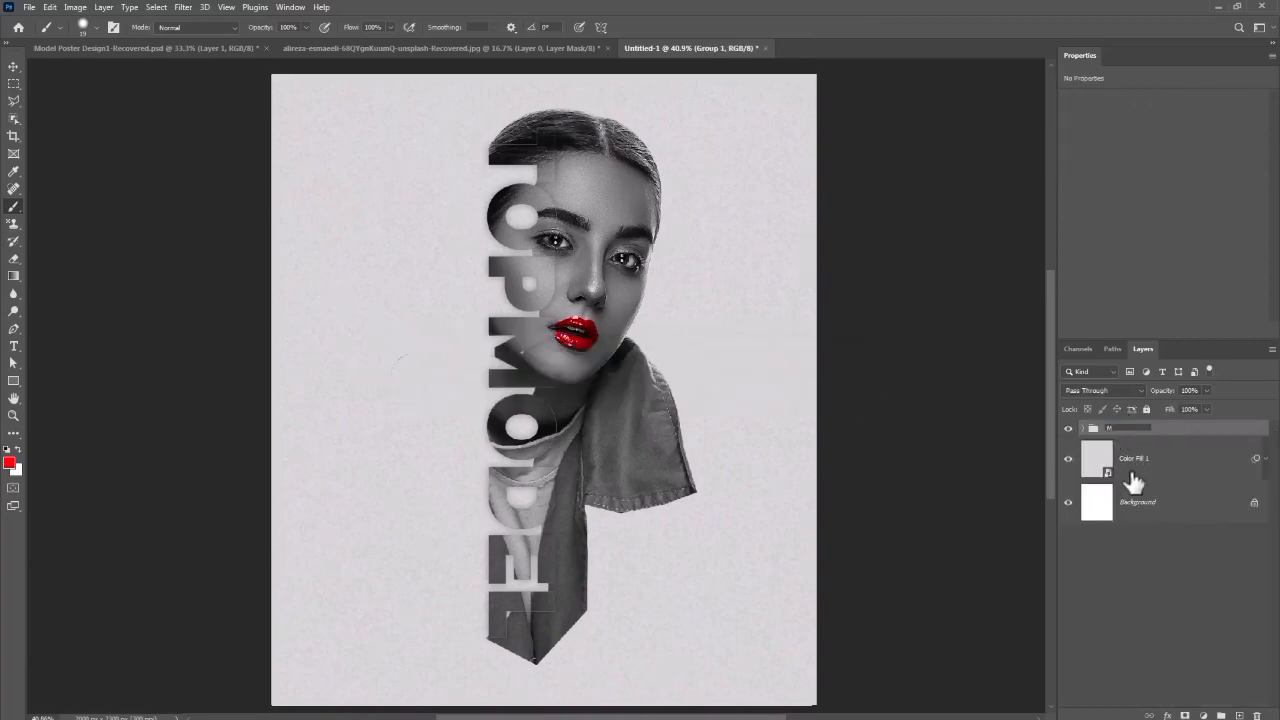
Choose the Rectangle tool in Shape mode and set its fill to a slightly darker red
{"action": "left_click", "coordinate": [11, 384]}
{"action": "left_click", "coordinate": [44, 382]}
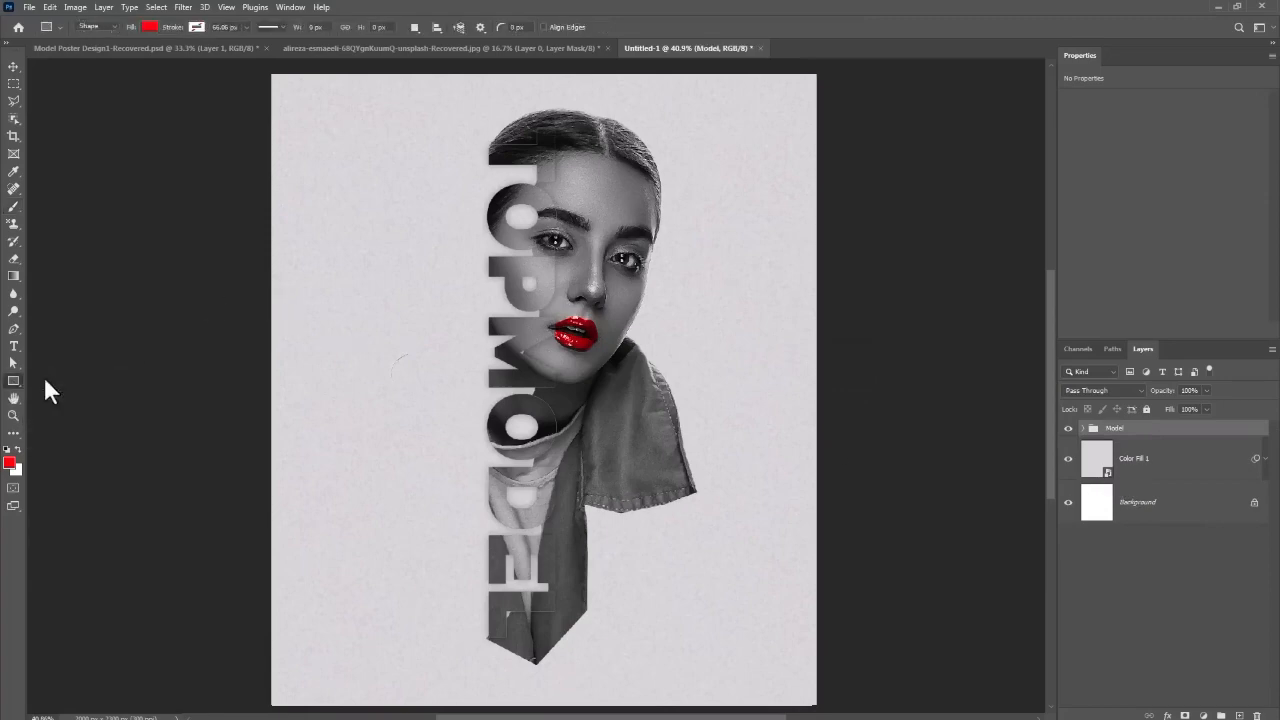
{"action": "left_click", "coordinate": [150, 27]}
{"action": "left_click", "coordinate": [231, 52]}
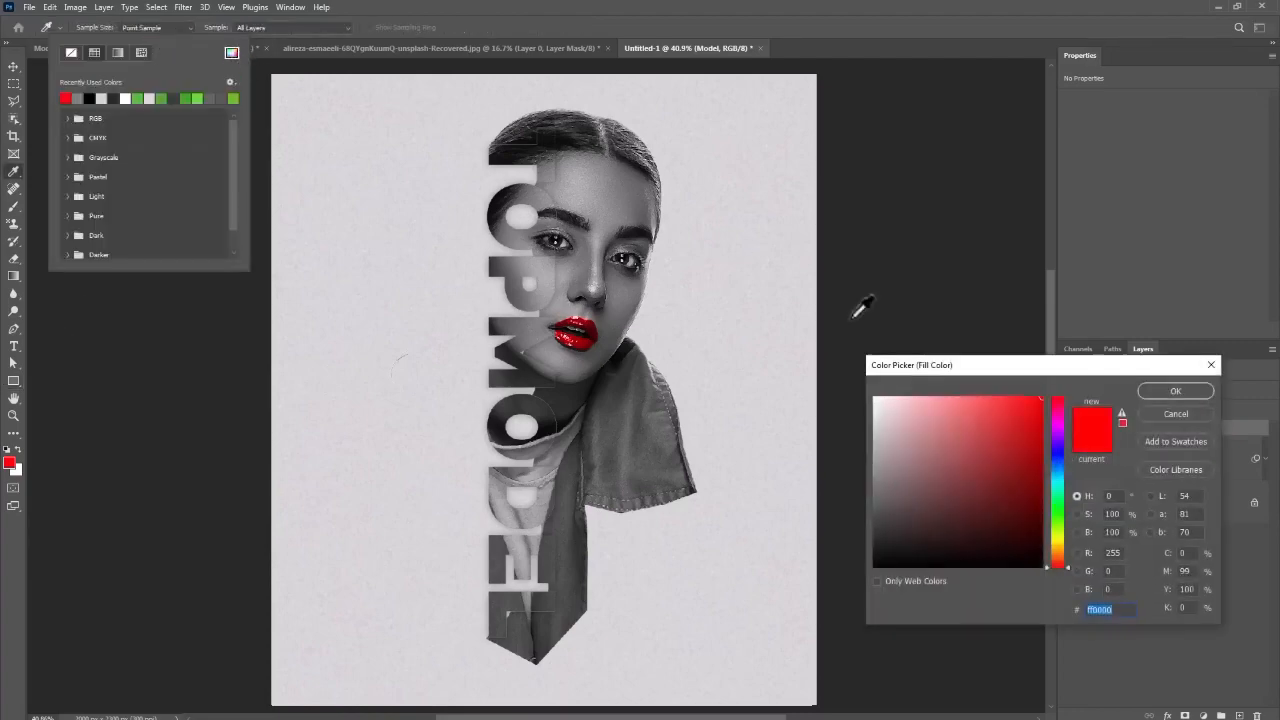
{"action": "left_click_drag", "start_coordinate": [1016, 430], "coordinate": [1030, 424]}
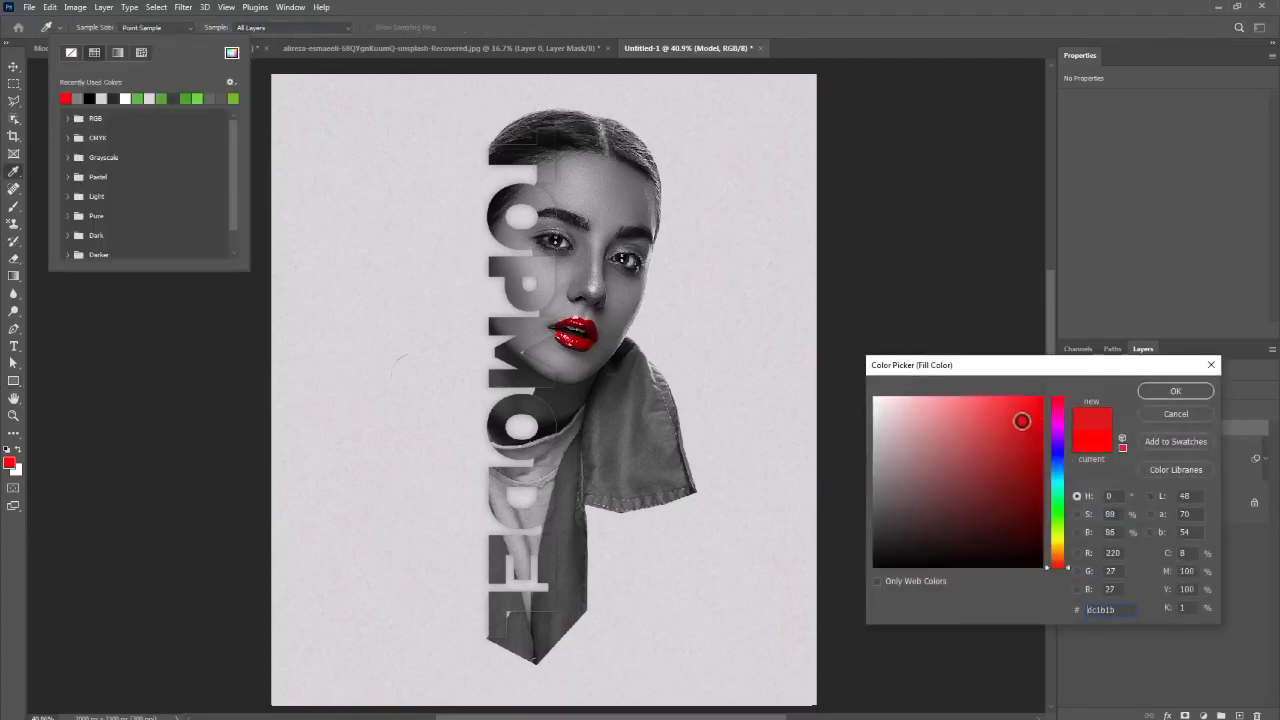
{"action": "left_click", "coordinate": [1160, 392]}
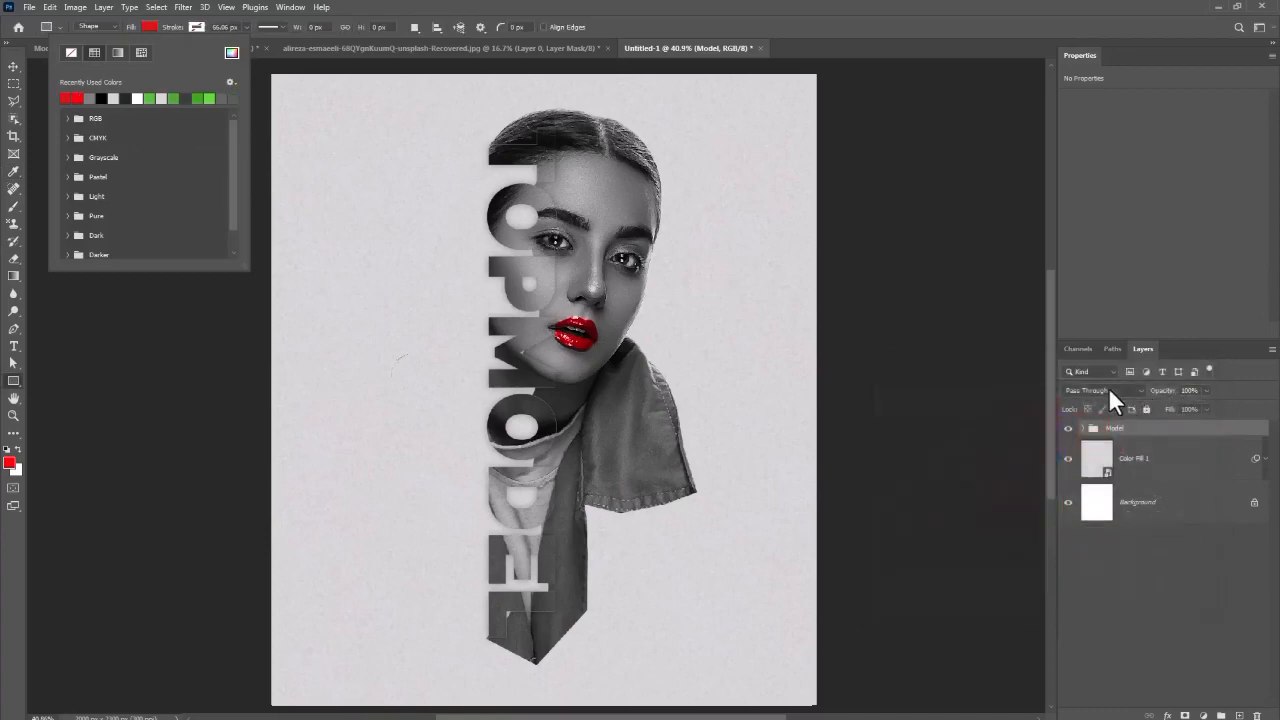
{"action": "left_click", "coordinate": [460, 1]}
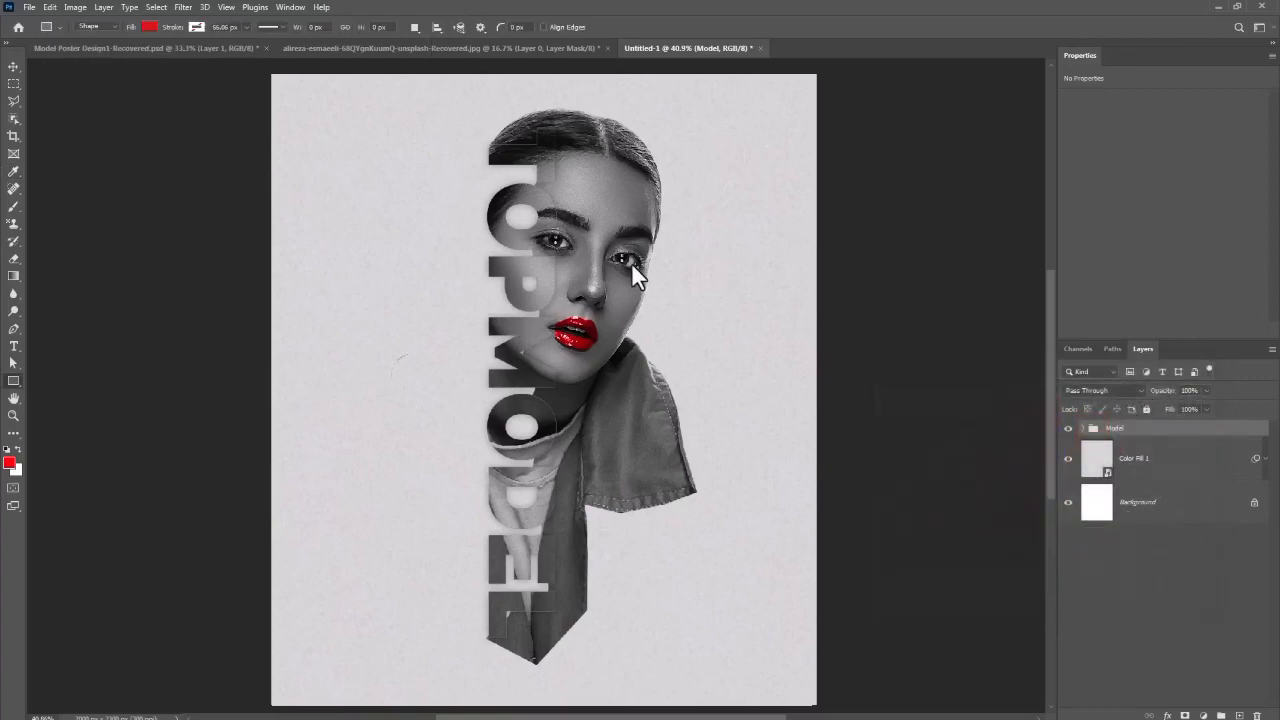
Draw a red rectangle about 336 × 130 px over the portrait's right-hand eye and set its blend mode to Multiply
{"action": "left_click_drag", "start_coordinate": [607, 240], "coordinate": [698, 261]}
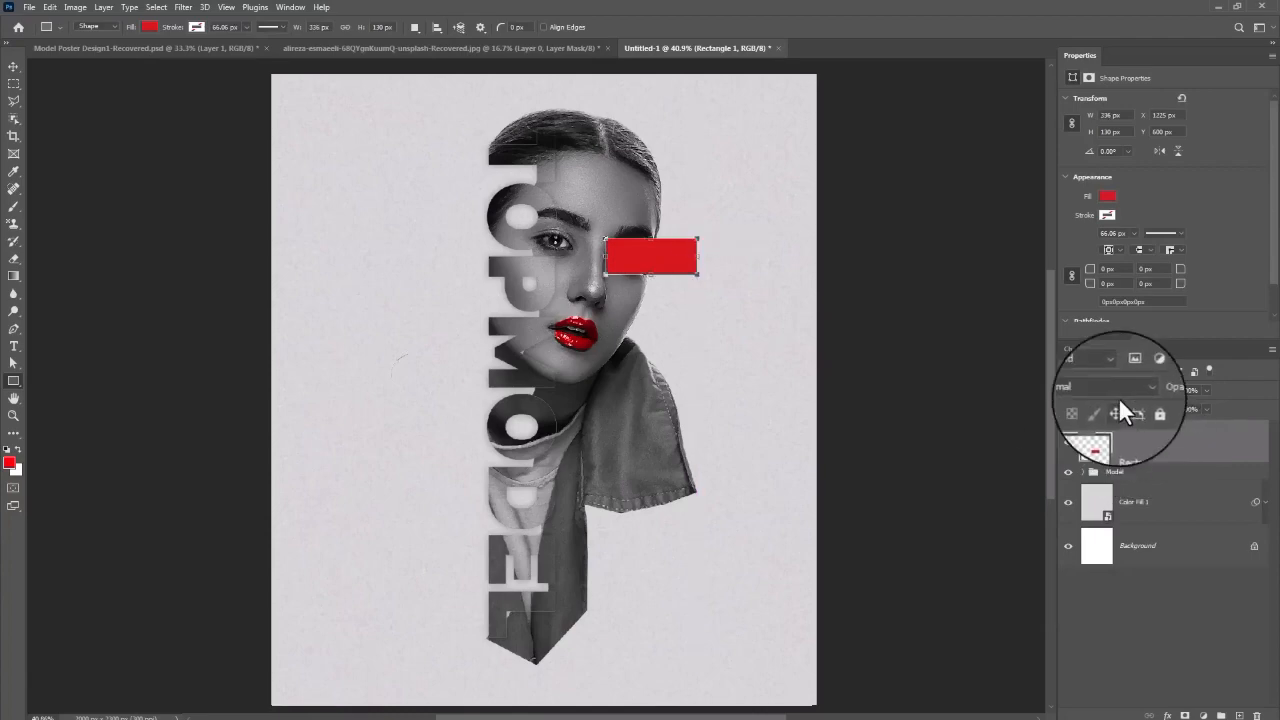
{"action": "left_click", "coordinate": [1113, 394]}
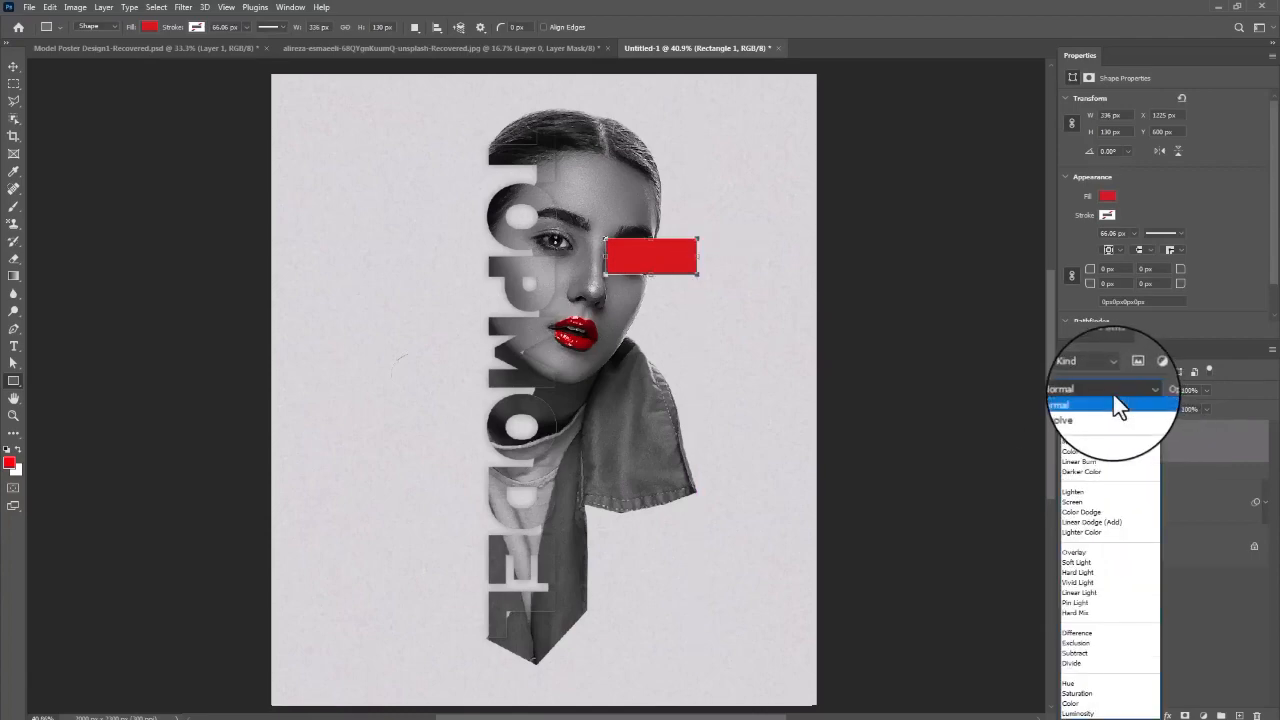
{"action": "left_click", "coordinate": [1080, 442]}
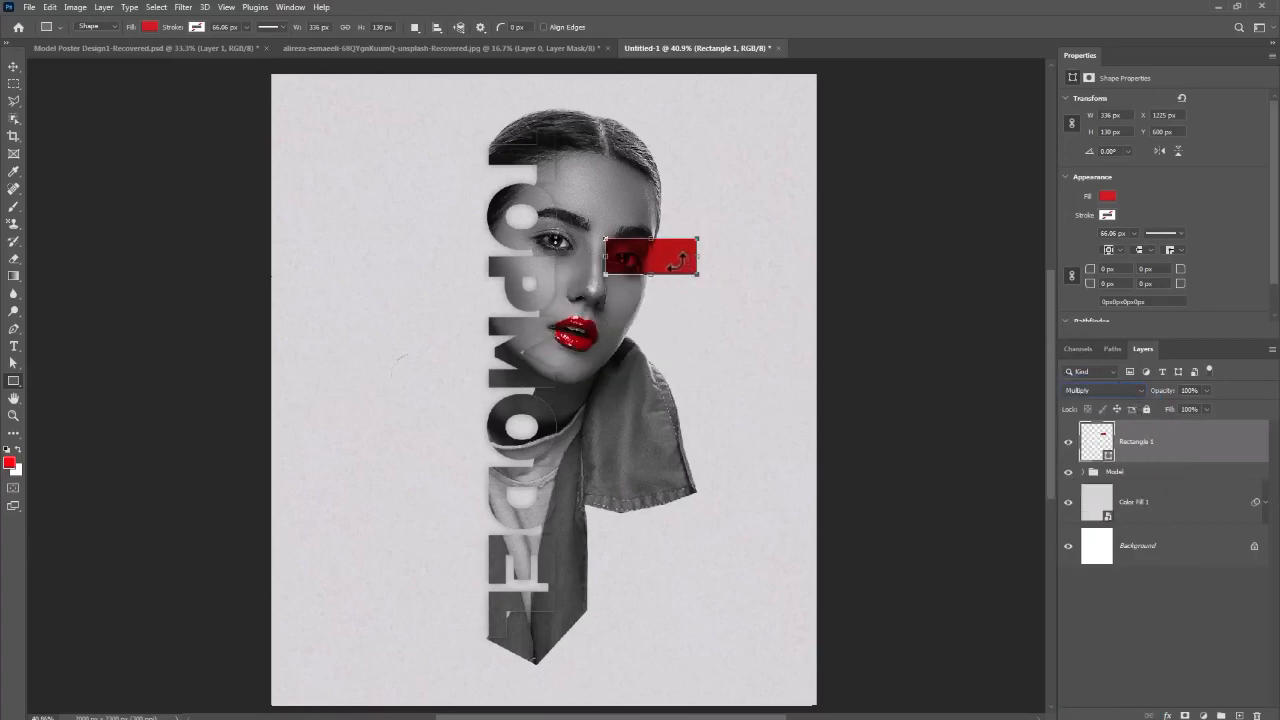
Lower the red rectangle slightly over the eye and widen it to about 430 px
{"action": "left_click", "coordinate": [13, 65]}
{"action": "left_click_drag", "start_coordinate": [660, 256], "coordinate": [697, 263]}
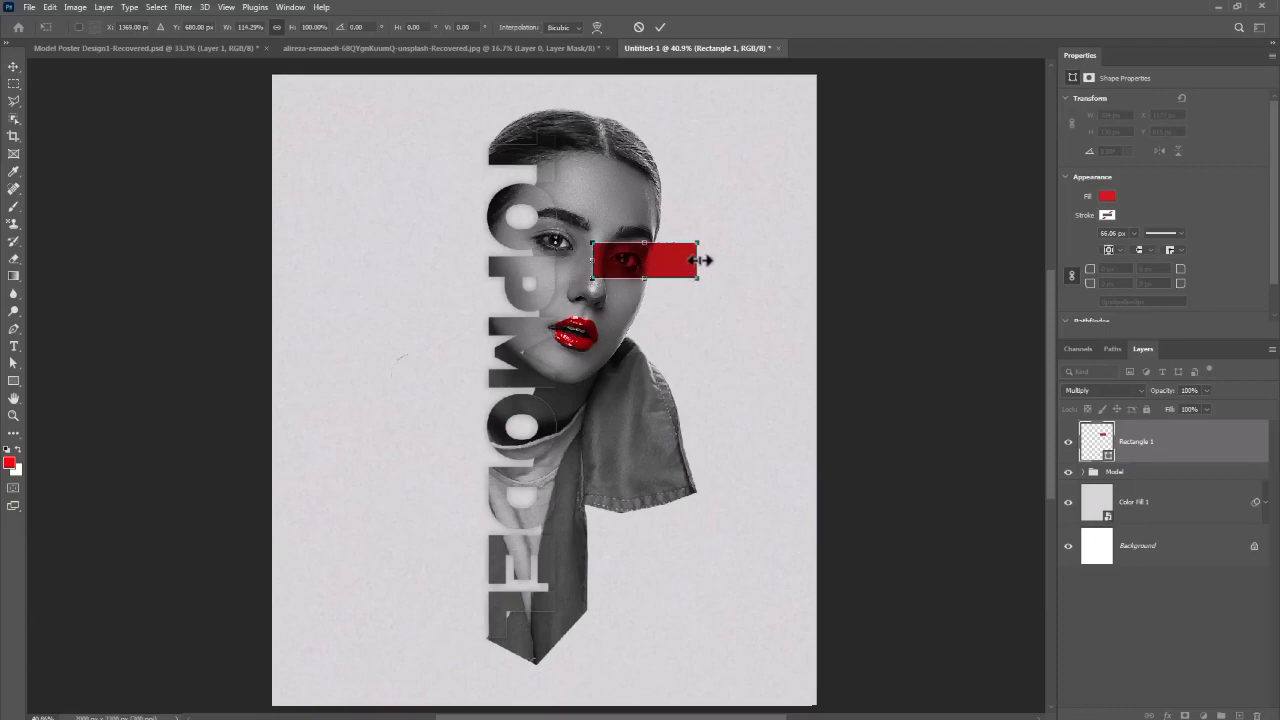
{"action": "left_click_drag", "start_coordinate": [699, 260], "coordinate": [710, 261]}
{"action": "key", "text": "Return"}
Shift the Model group and the red rectangle together towards the poster's left side
{"action": "left_click", "coordinate": [1127, 474], "text": "shift"}
{"action": "left_click_drag", "start_coordinate": [550, 519], "coordinate": [510, 520]}
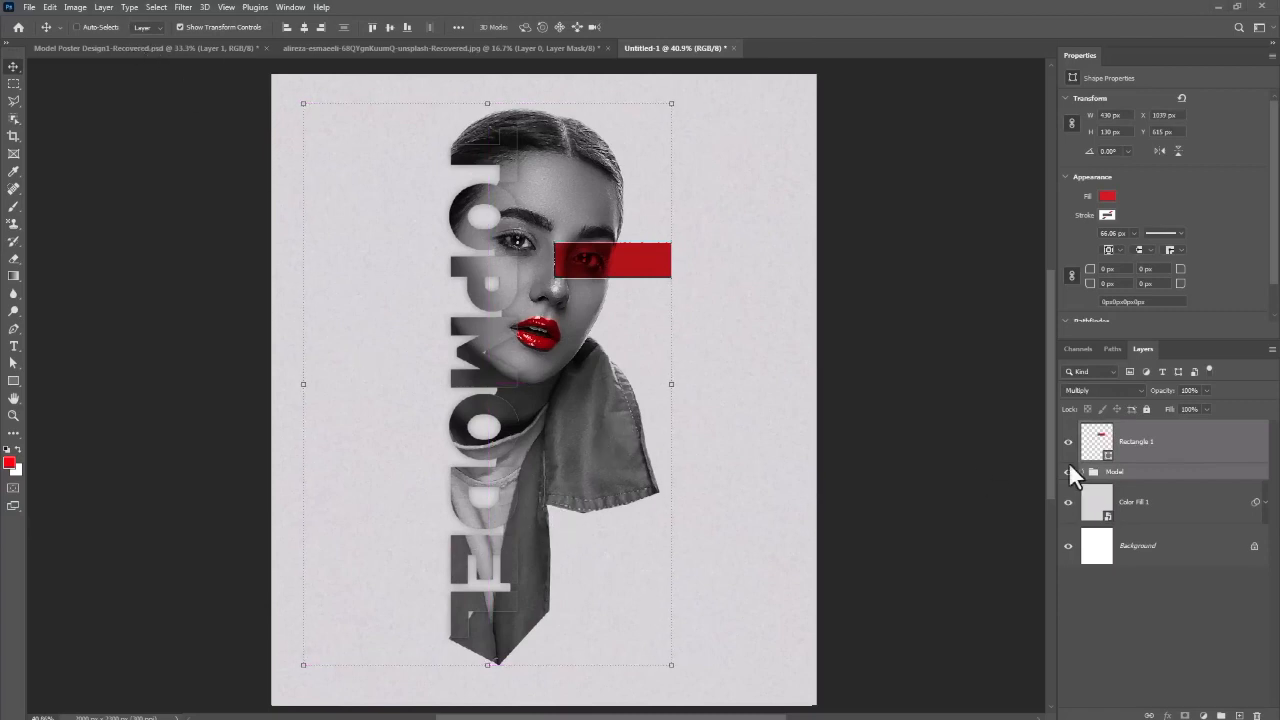
{"action": "left_click", "coordinate": [1152, 471], "text": "ctrl"}
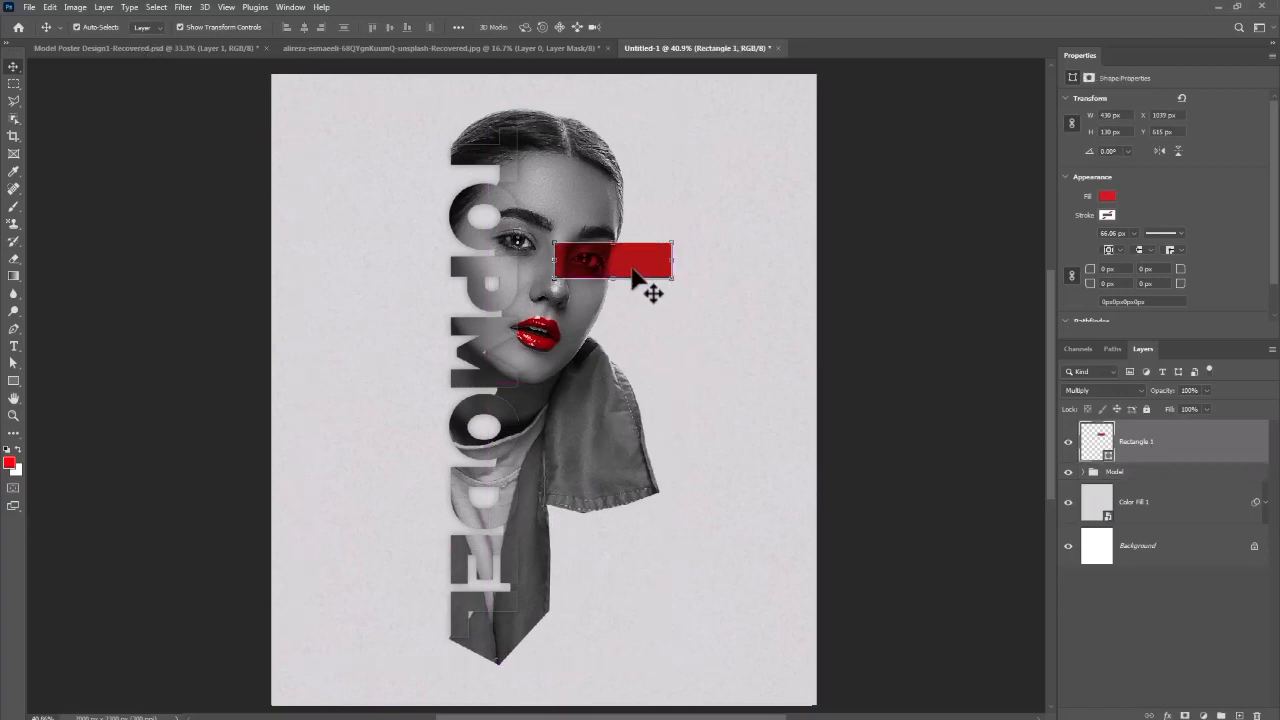
Duplicate the red rectangle and reduce the copy to a thin, short horizontal line extending from the bar's outer end
{"action": "left_click_drag", "start_coordinate": [640, 284], "coordinate": [719, 362]}
{"action": "key", "text": "ctrl+t"}
{"action": "left_click_drag", "start_coordinate": [690, 318], "coordinate": [710, 394]}
{"action": "key", "text": "Return"}
{"action": "key", "text": "Return"}
Duplicate the thin line, rotate it 90° and stretch it to about 470 px so it drops from the horizontal line's end
{"action": "key", "text": "ctrl+j"}
{"action": "key", "text": "ctrl+t"}
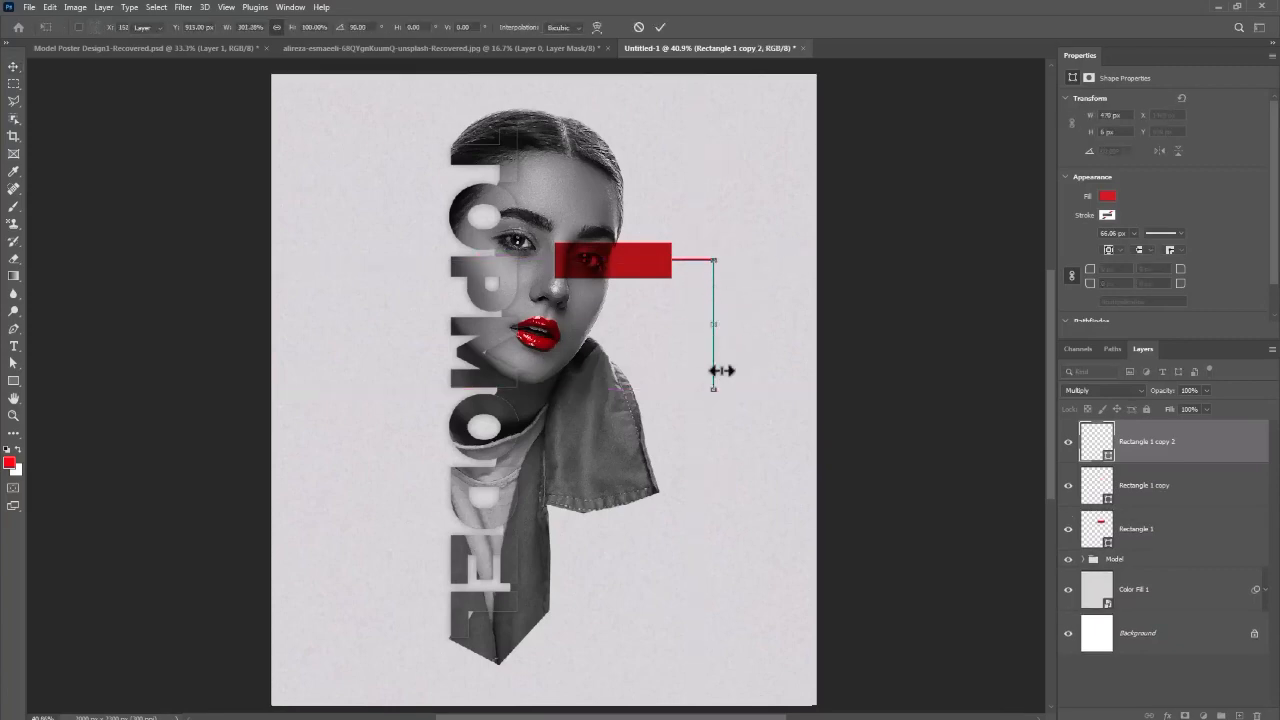
{"action": "key", "text": "Return"}
Duplicate the eye rectangle to the lower end of the vertical line and flatten it into a narrower bar of equal width
{"action": "left_click", "coordinate": [655, 272], "text": "ctrl"}
{"action": "left_click_drag", "start_coordinate": [655, 285], "coordinate": [714, 403]}
{"action": "key", "text": "ctrl+t"}
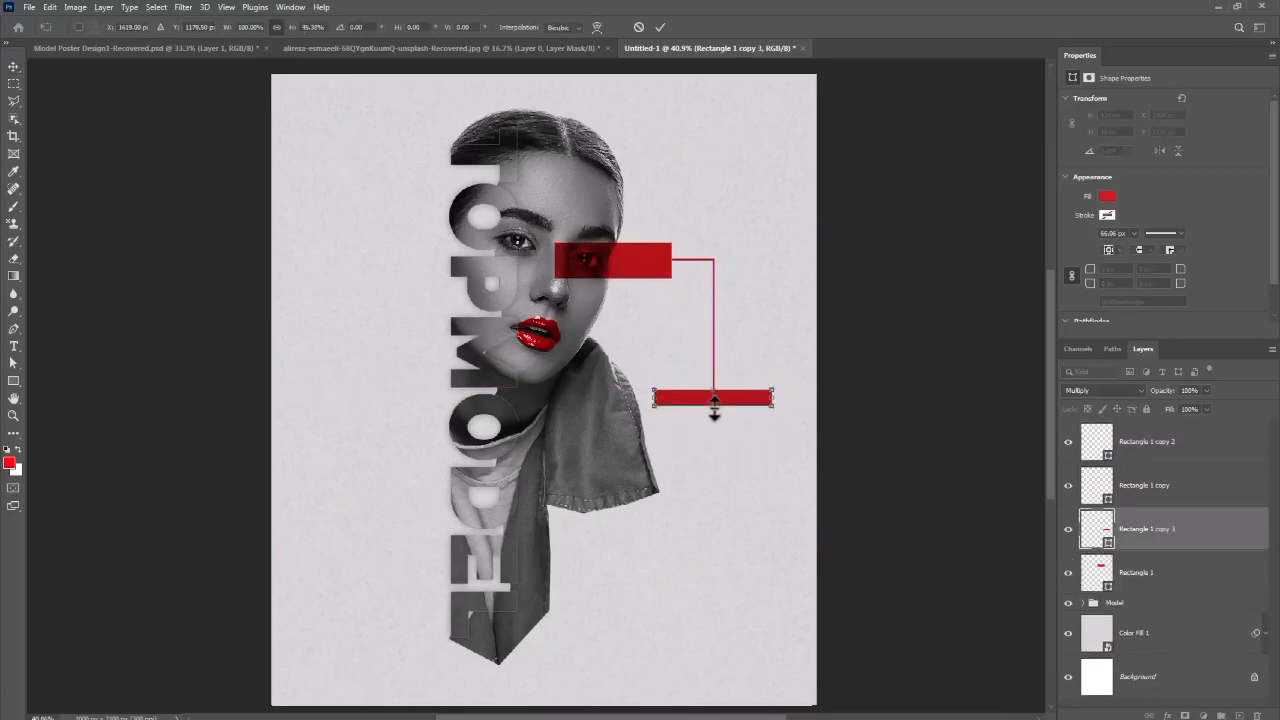
{"action": "key", "text": "Return"}
Add the white text WORK HARD TO BE MODEL in Montserrat Black at 17 pt
{"action": "key", "text": "t"}
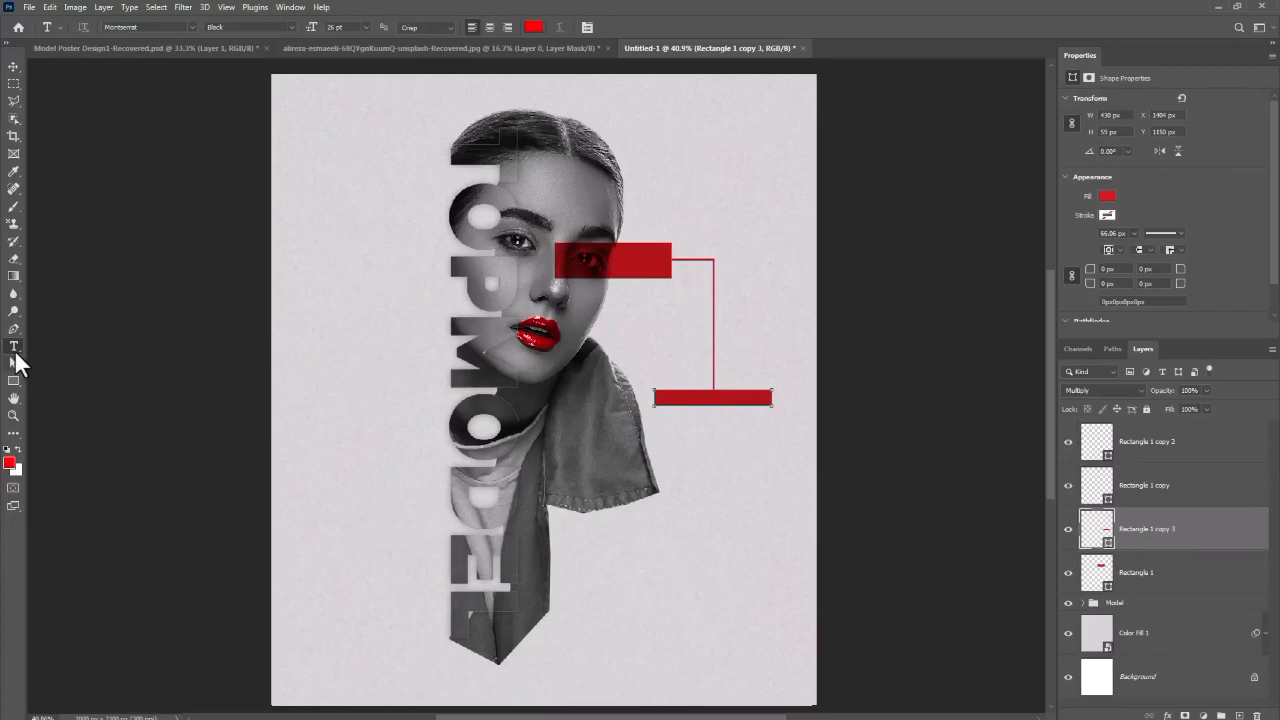
{"action": "left_click", "coordinate": [533, 27]}
{"action": "left_click_drag", "start_coordinate": [880, 404], "coordinate": [853, 394]}
{"action": "key", "text": "Return"}
{"action": "left_click", "coordinate": [682, 460]}
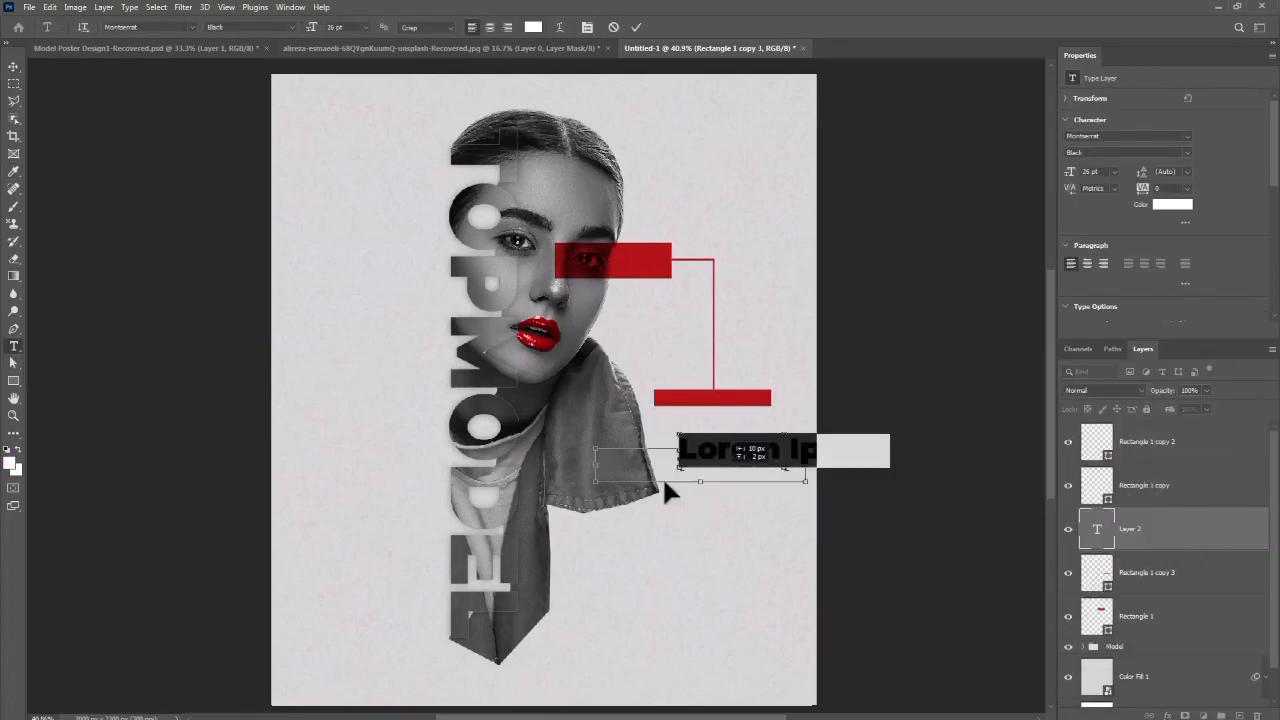
{"action": "left_click_drag", "start_coordinate": [788, 450], "coordinate": [598, 486]}
{"action": "left_click_drag", "start_coordinate": [316, 28], "coordinate": [303, 28]}
{"action": "type", "text": "WORK"}
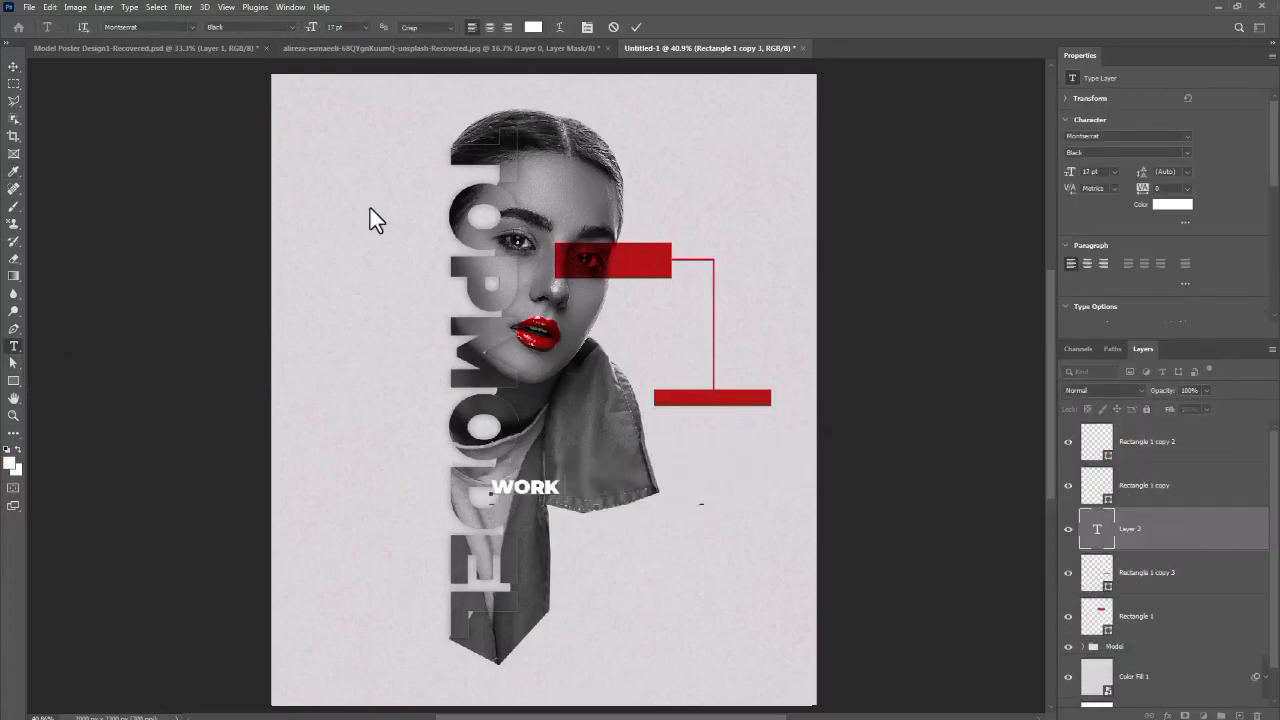
{"action": "type", "text": " HARD TO BE MODEL"}
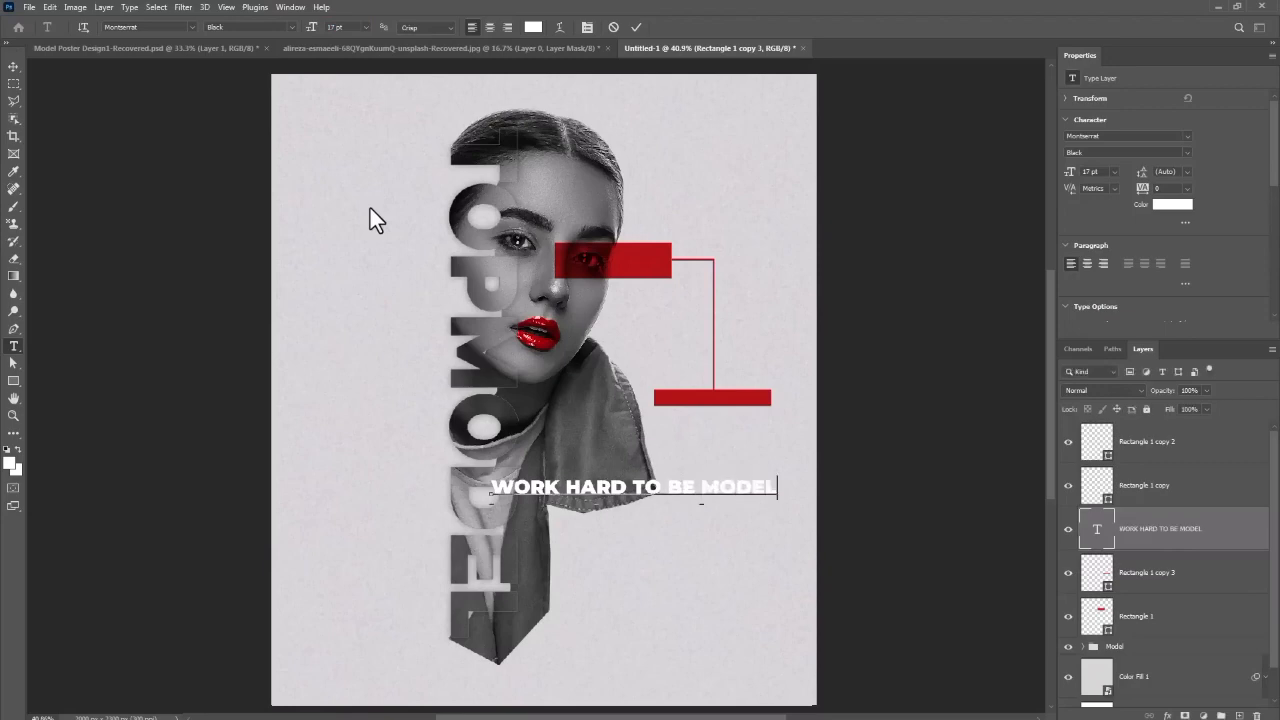
{"action": "key", "text": "ctrl+Return"}
Move the WORK HARD TO BE MODEL text onto the lower red bar and scale it down to about 9.51 pt to fit inside
{"action": "key", "text": "v"}
{"action": "left_click_drag", "start_coordinate": [680, 490], "coordinate": [676, 408]}
{"action": "left_click_drag", "start_coordinate": [486, 412], "coordinate": [769, 405]}
{"action": "key", "text": "Return"}
{"action": "key", "text": "Down"}
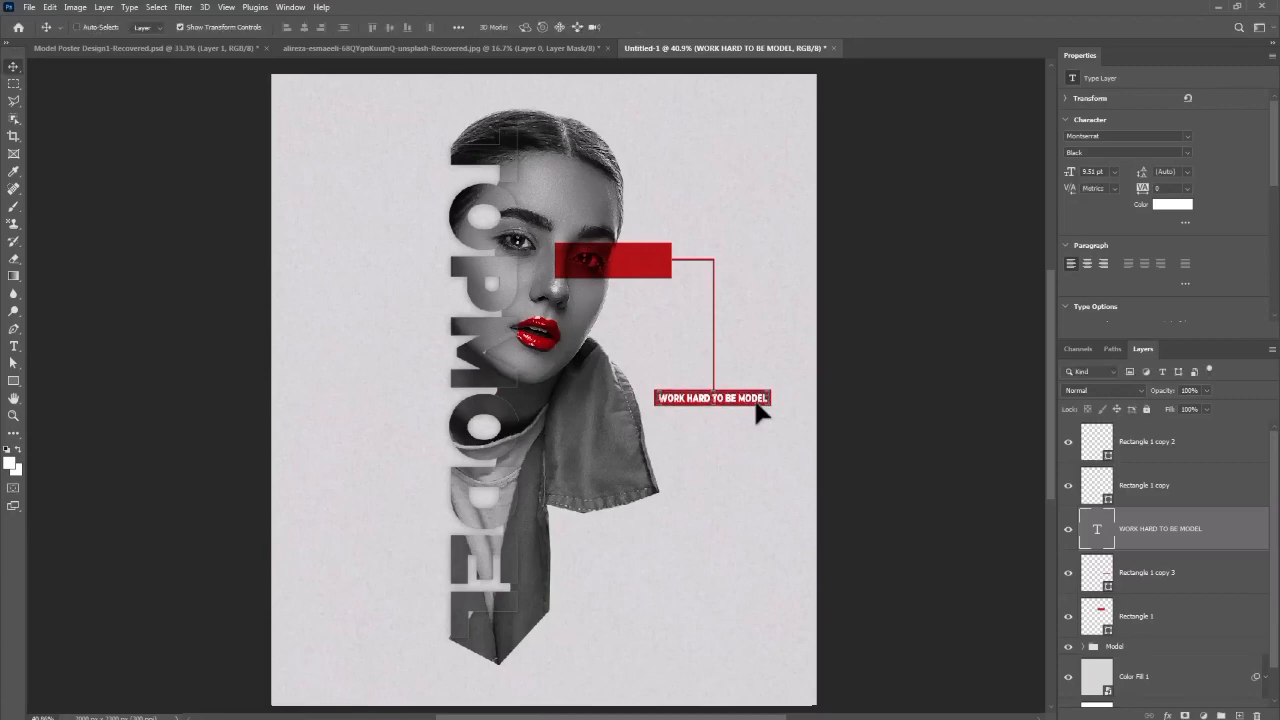
Change the WORK HARD TO BE MODEL text's font weight to Bold
{"action": "double_click", "coordinate": [1097, 530]}
{"action": "left_click", "coordinate": [265, 27]}
{"action": "left_click", "coordinate": [251, 172]}
{"action": "left_click", "coordinate": [632, 30]}
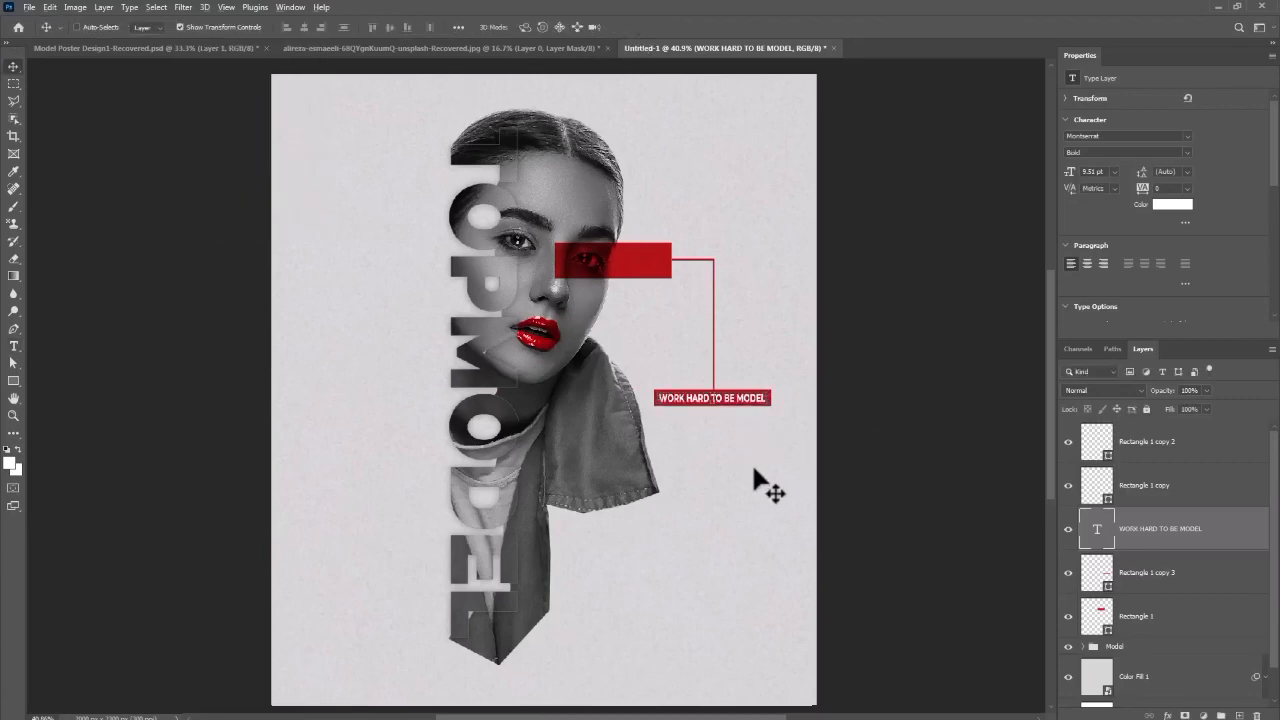
{"action": "left_click", "coordinate": [757, 478], "text": "ctrl"}
Duplicate the bar's text just below the bar, centre-align the copy and colour it bright red
{"action": "left_click", "coordinate": [729, 400], "text": "ctrl"}
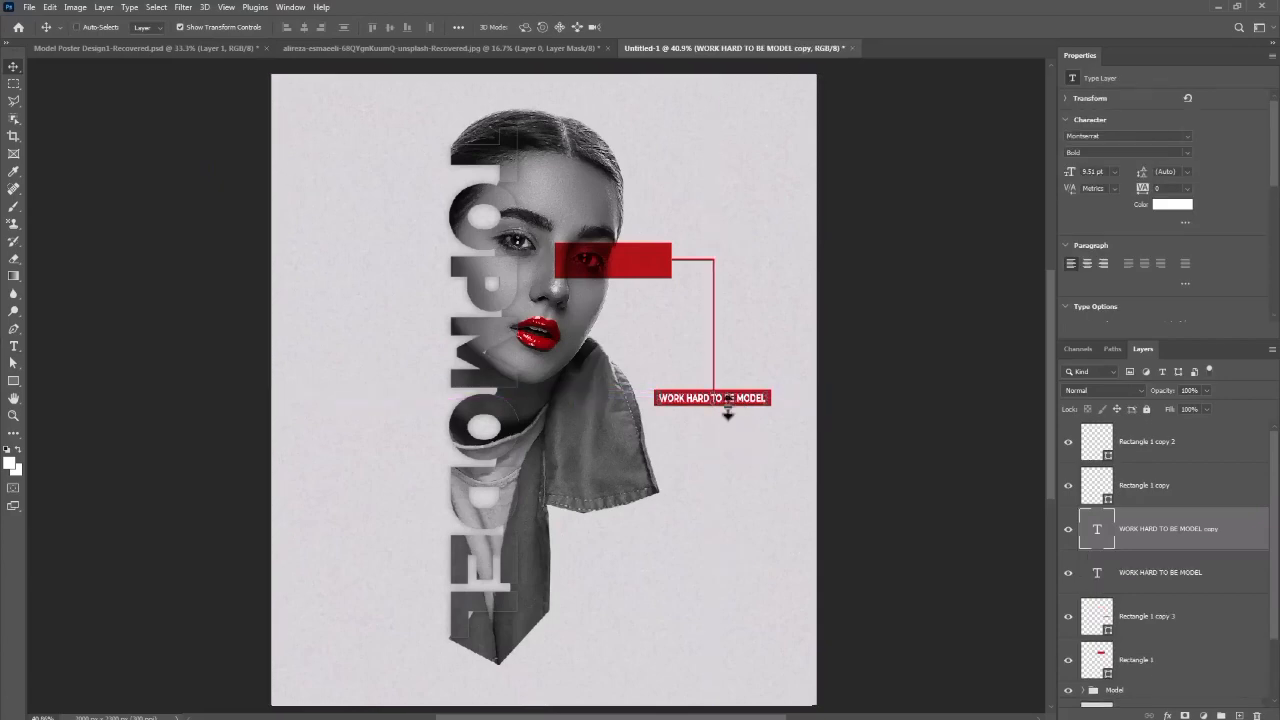
{"action": "left_click_drag", "start_coordinate": [729, 410], "coordinate": [731, 425]}
{"action": "double_click", "coordinate": [1097, 530]}
{"action": "left_click", "coordinate": [490, 27]}
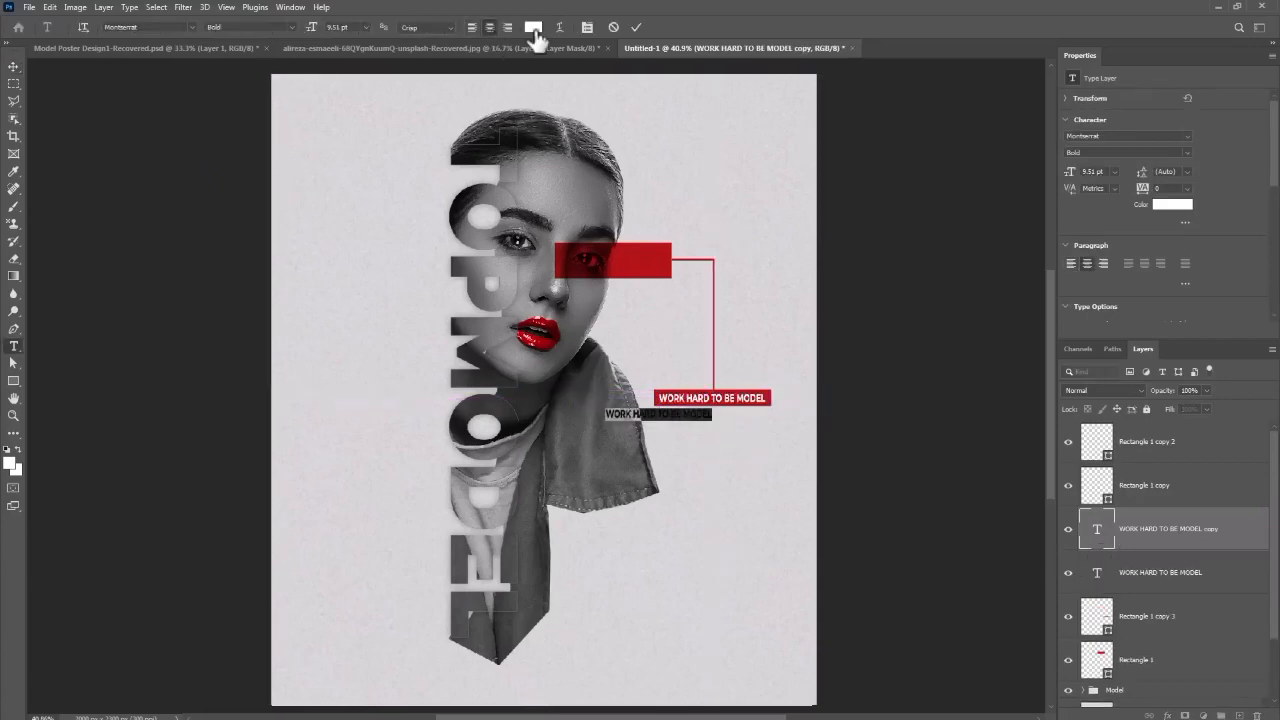
{"action": "left_click", "coordinate": [534, 27]}
{"action": "left_click", "coordinate": [1036, 414]}
{"action": "key", "text": "Return"}
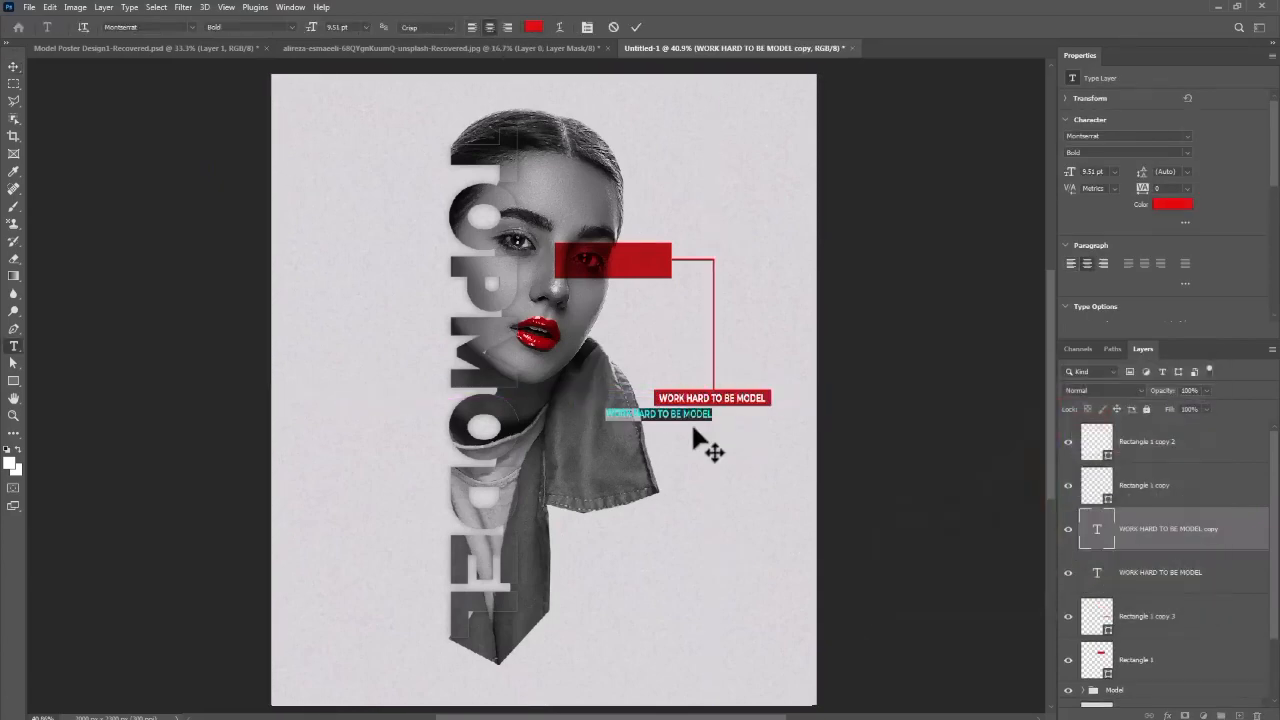
Replace the duplicated text with SMART and centre it beneath the red bar
{"action": "type", "text": "SMART"}
{"action": "key", "text": "ctrl+Return"}
{"action": "key", "text": "v"}
{"action": "left_click_drag", "start_coordinate": [694, 420], "coordinate": [721, 421]}
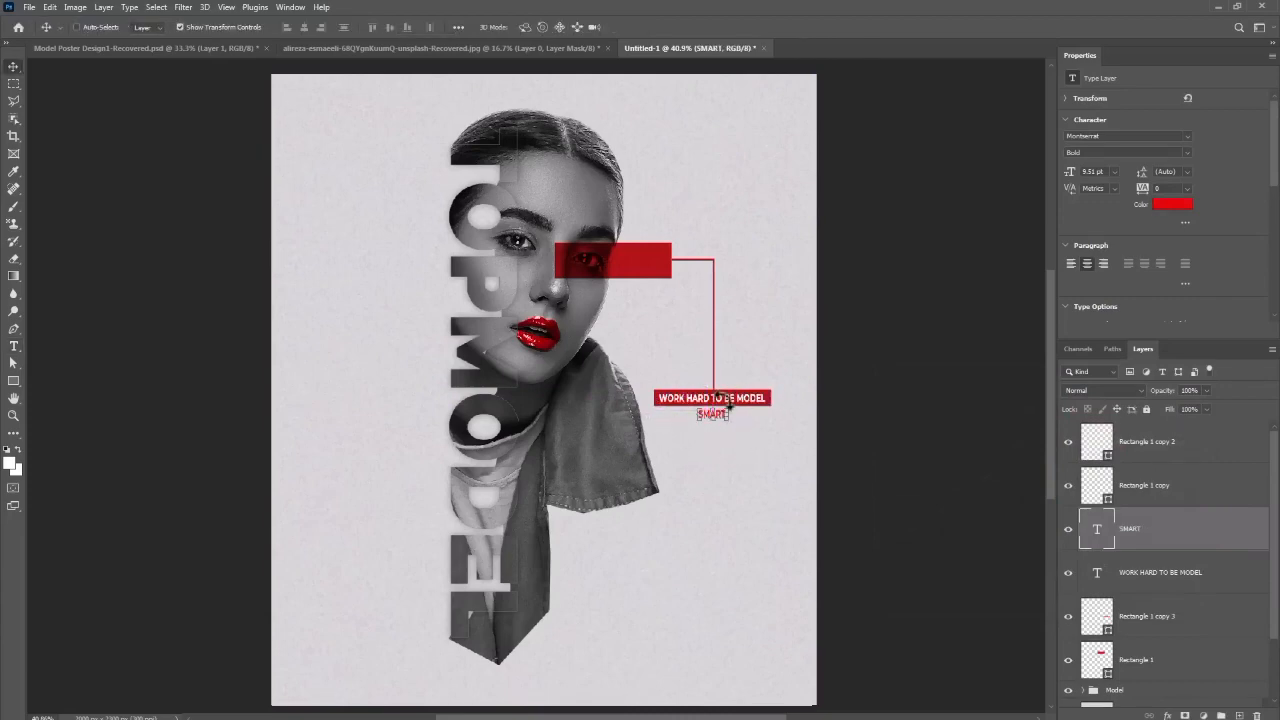
Duplicate the short horizontal line twice and place a line about 132 px long on each side of SMART
{"action": "left_click", "coordinate": [703, 268], "text": "ctrl"}
{"action": "left_click_drag", "start_coordinate": [697, 268], "coordinate": [734, 413]}
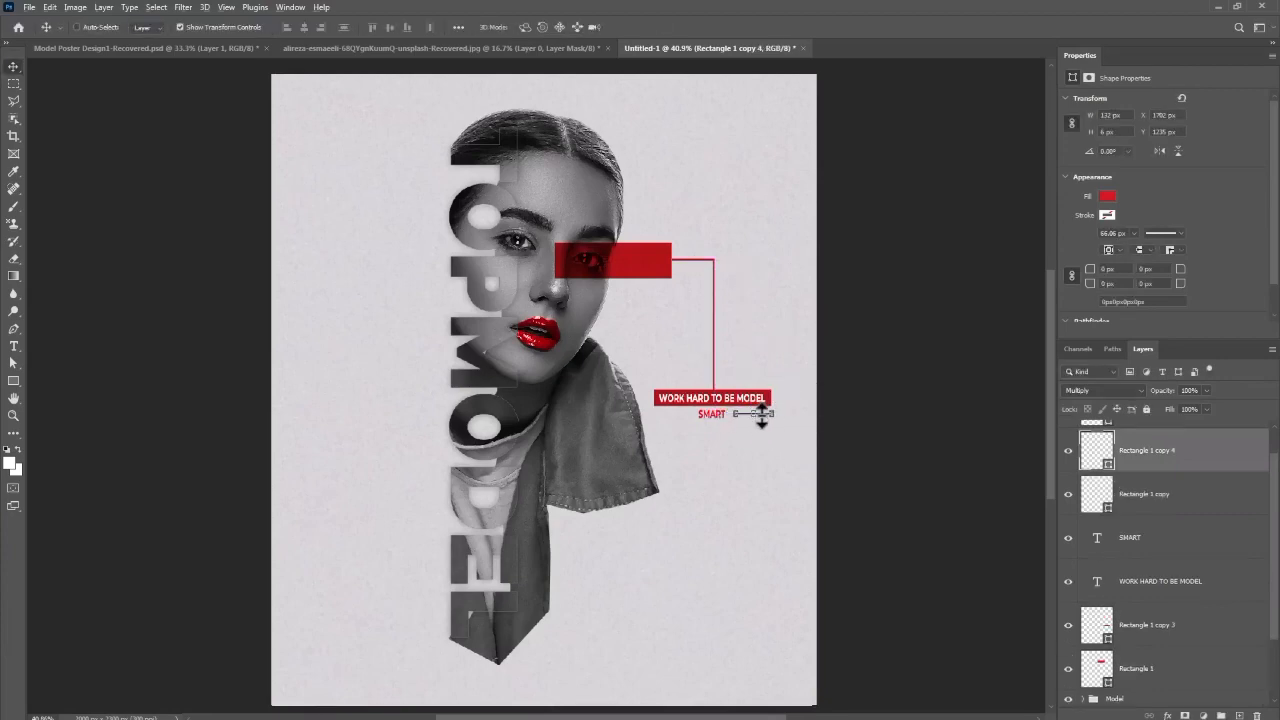
{"action": "key", "text": "ctrl+j"}
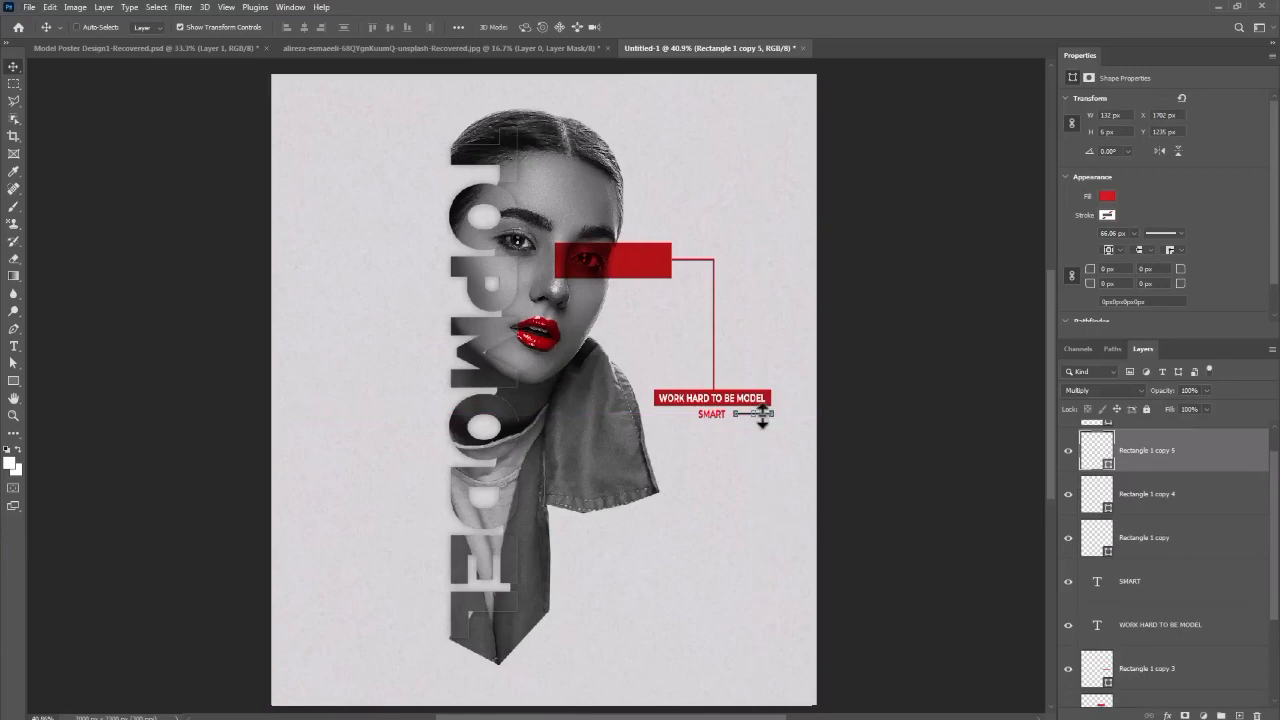
{"action": "left_click_drag", "start_coordinate": [765, 425], "coordinate": [689, 424]}
{"action": "left_click", "coordinate": [718, 474], "text": "ctrl"}
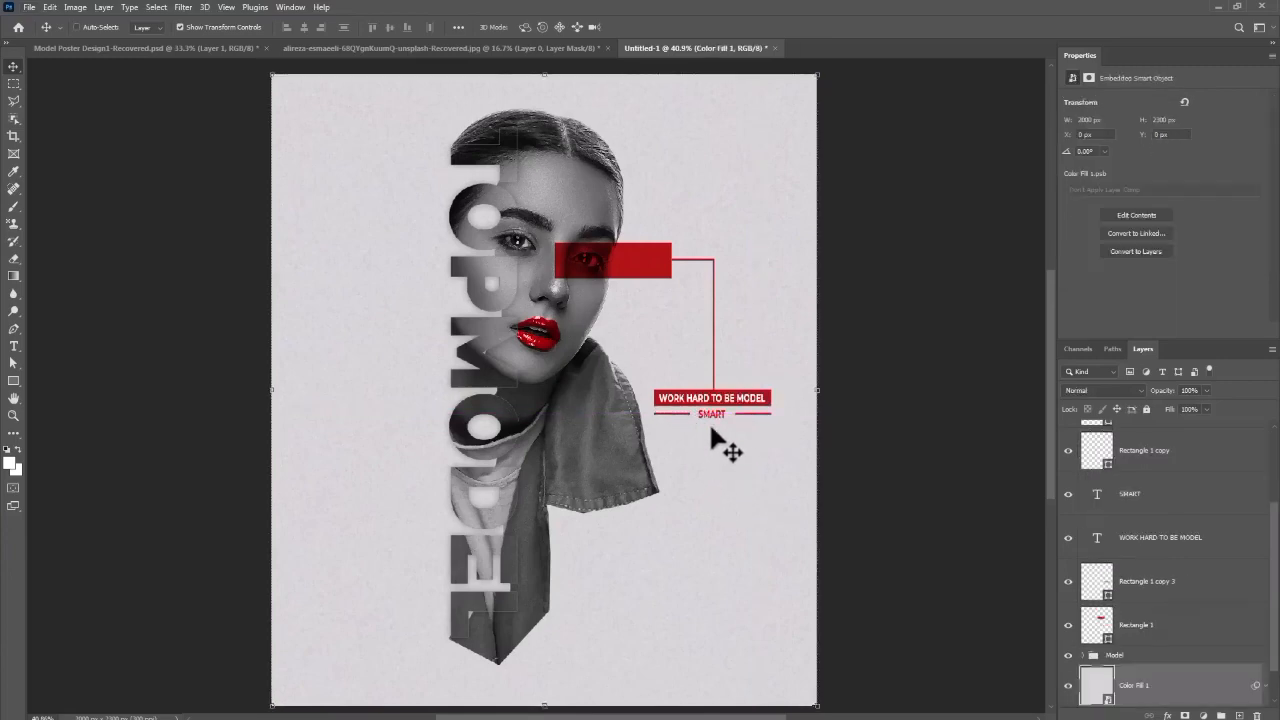
Recolour the SMART text to the darker red #c11414
{"action": "left_click", "coordinate": [749, 414], "text": "ctrl"}
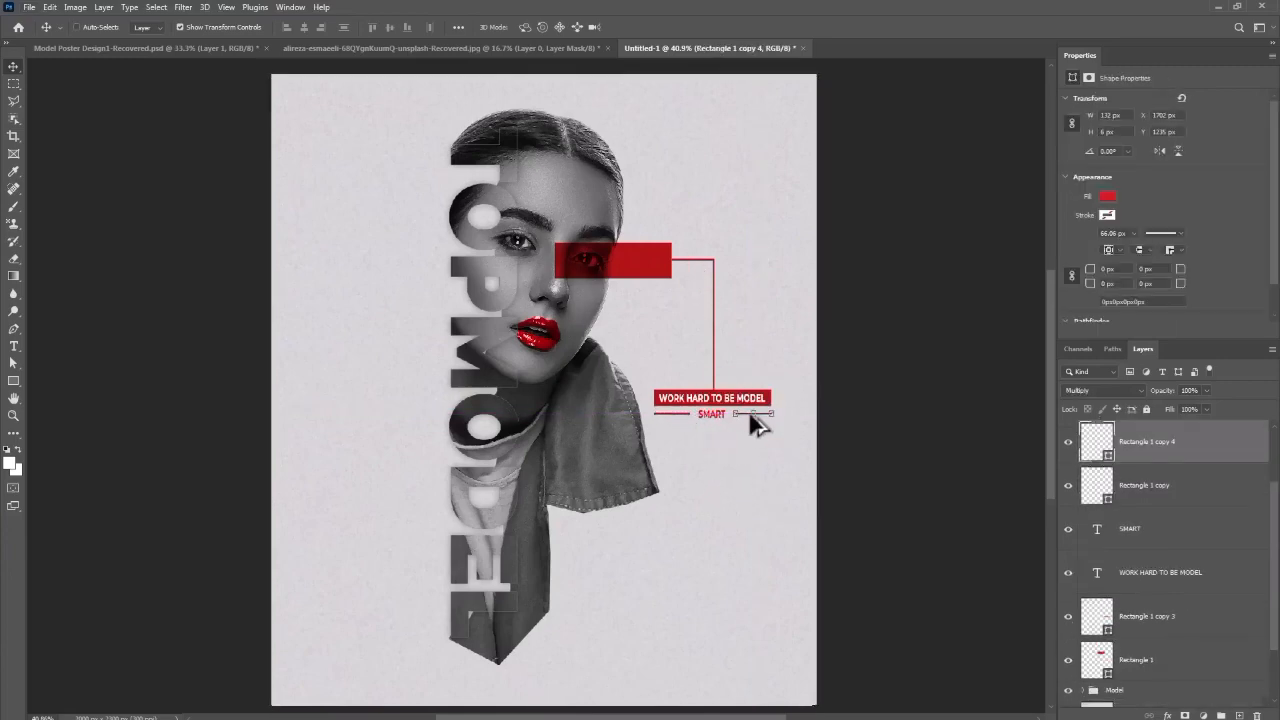
{"action": "left_click", "coordinate": [716, 416], "text": "ctrl"}
{"action": "double_click", "coordinate": [716, 416]}
{"action": "left_click", "coordinate": [1172, 204]}
{"action": "left_click", "coordinate": [1025, 437]}
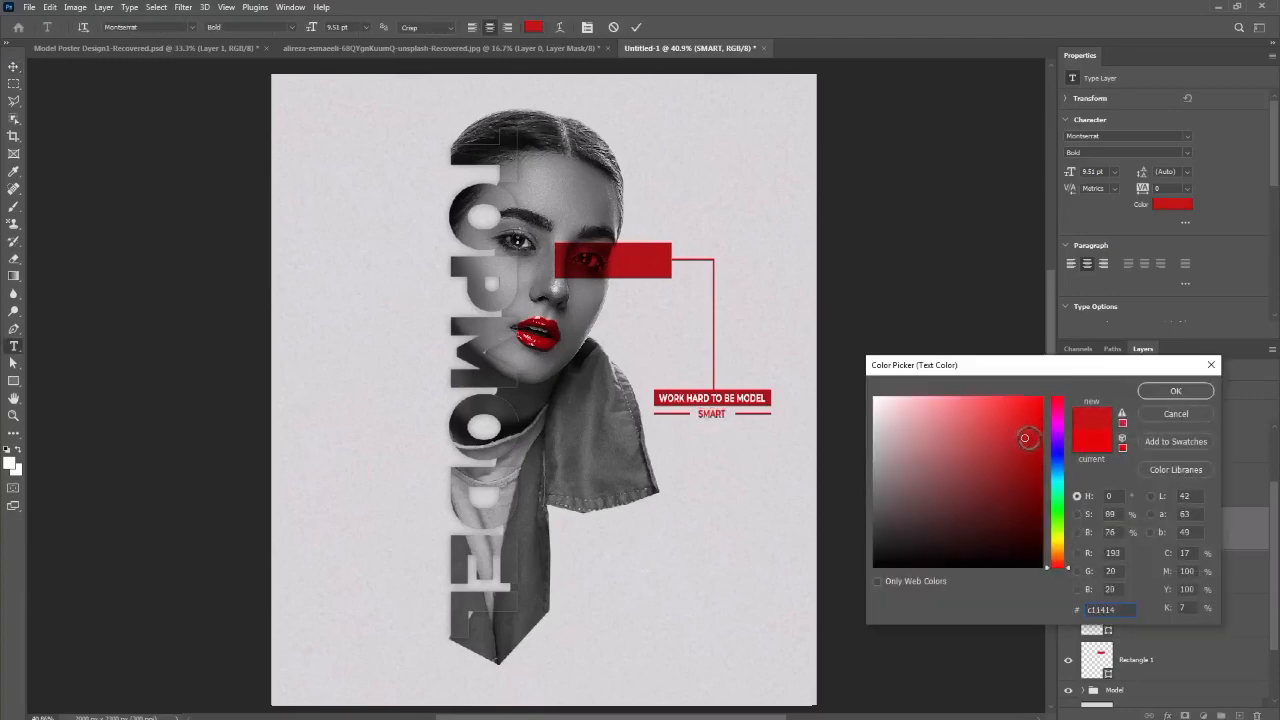
{"action": "key", "text": "Return"}
{"action": "left_click", "coordinate": [636, 29]}
{"action": "key", "text": "v"}
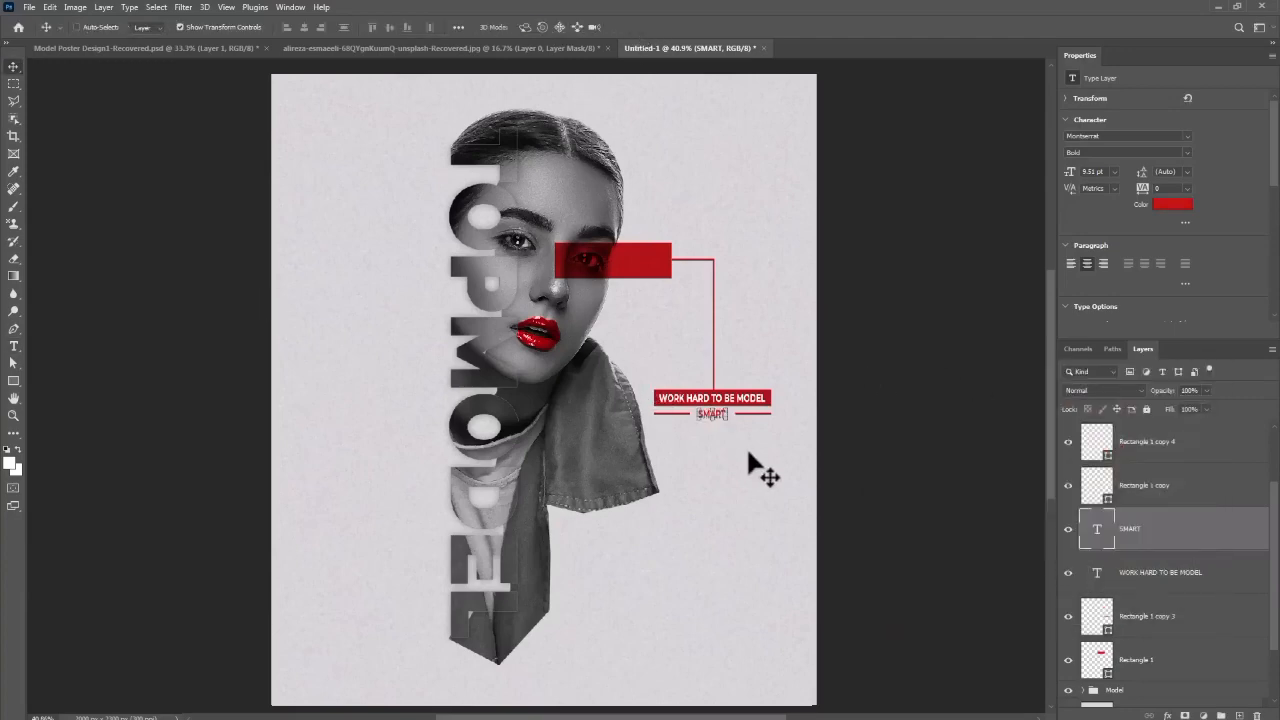
Duplicate the SMART text, change the copy to Graphics and position it directly beneath SMART
{"action": "left_click_drag", "start_coordinate": [725, 428], "coordinate": [727, 458]}
{"action": "double_click", "coordinate": [712, 442]}
{"action": "type", "text": "Graph"}
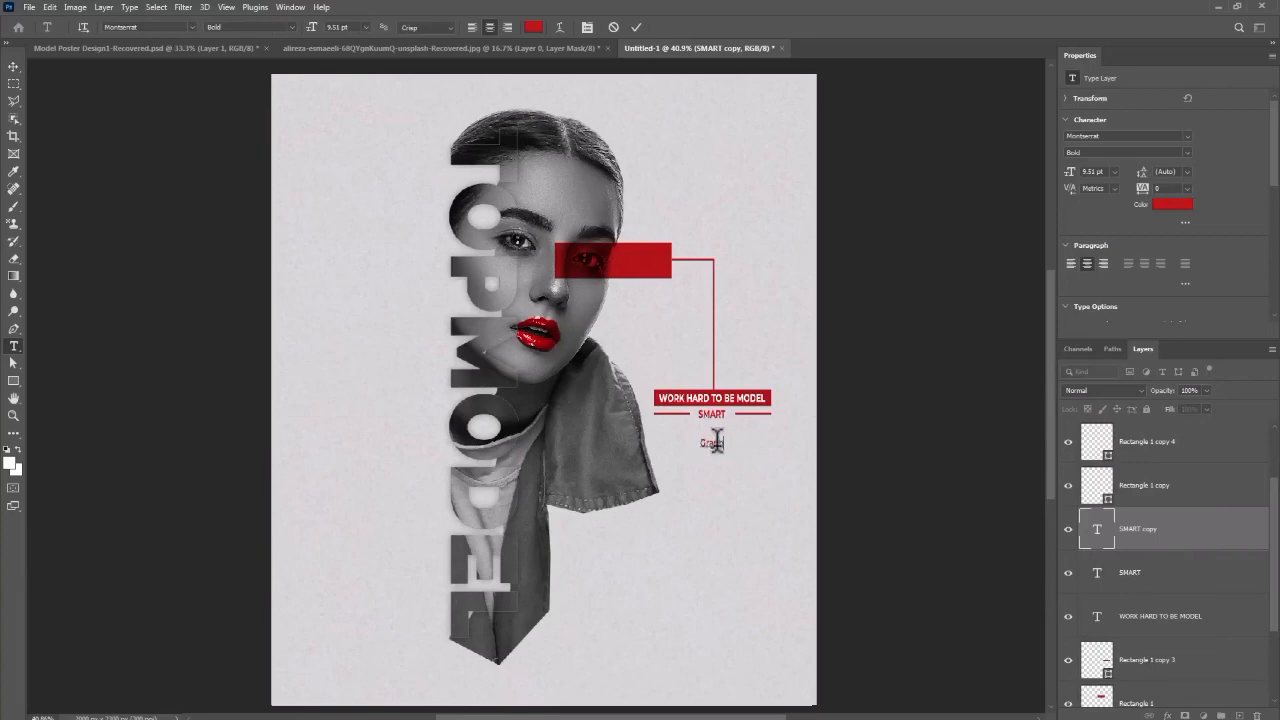
{"action": "type", "text": "ics"}
{"action": "key", "text": "ctrl+Return"}
{"action": "key", "text": "v"}
{"action": "left_click_drag", "start_coordinate": [720, 443], "coordinate": [720, 425]}
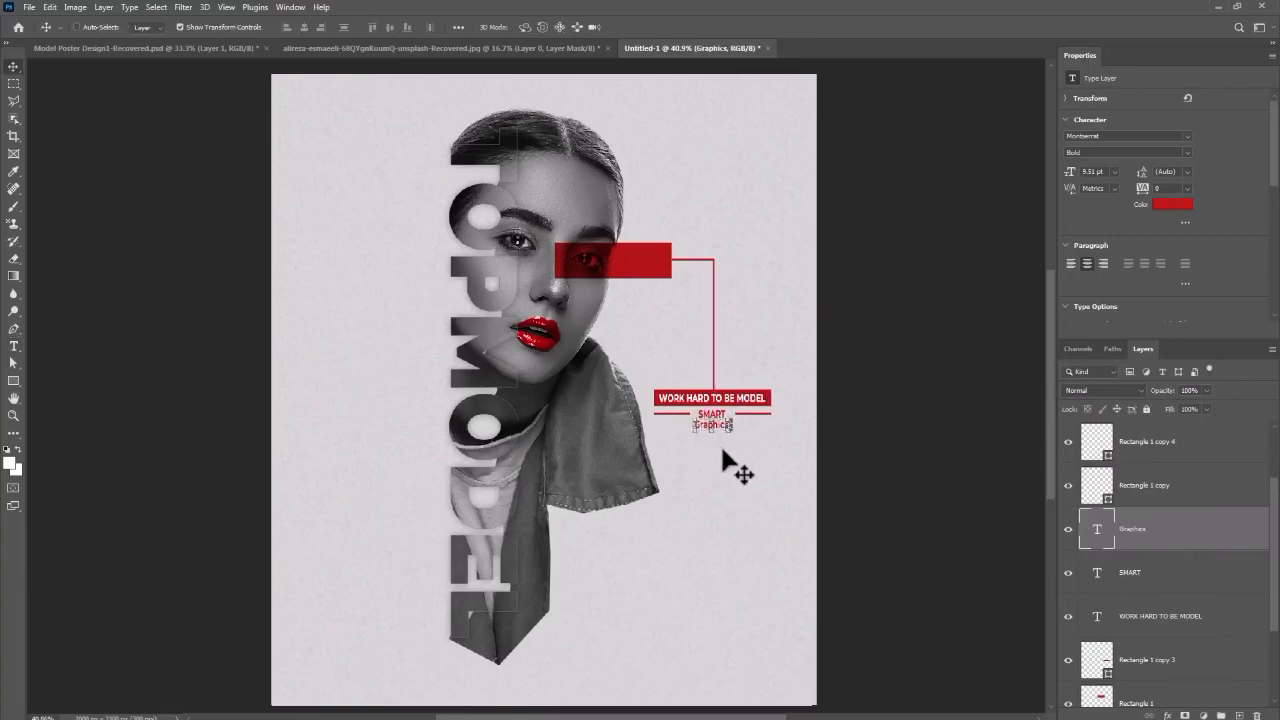
Set the Graphics text to the Mistral font at 14 pt
{"action": "double_click", "coordinate": [712, 425]}
{"action": "left_click", "coordinate": [188, 27]}
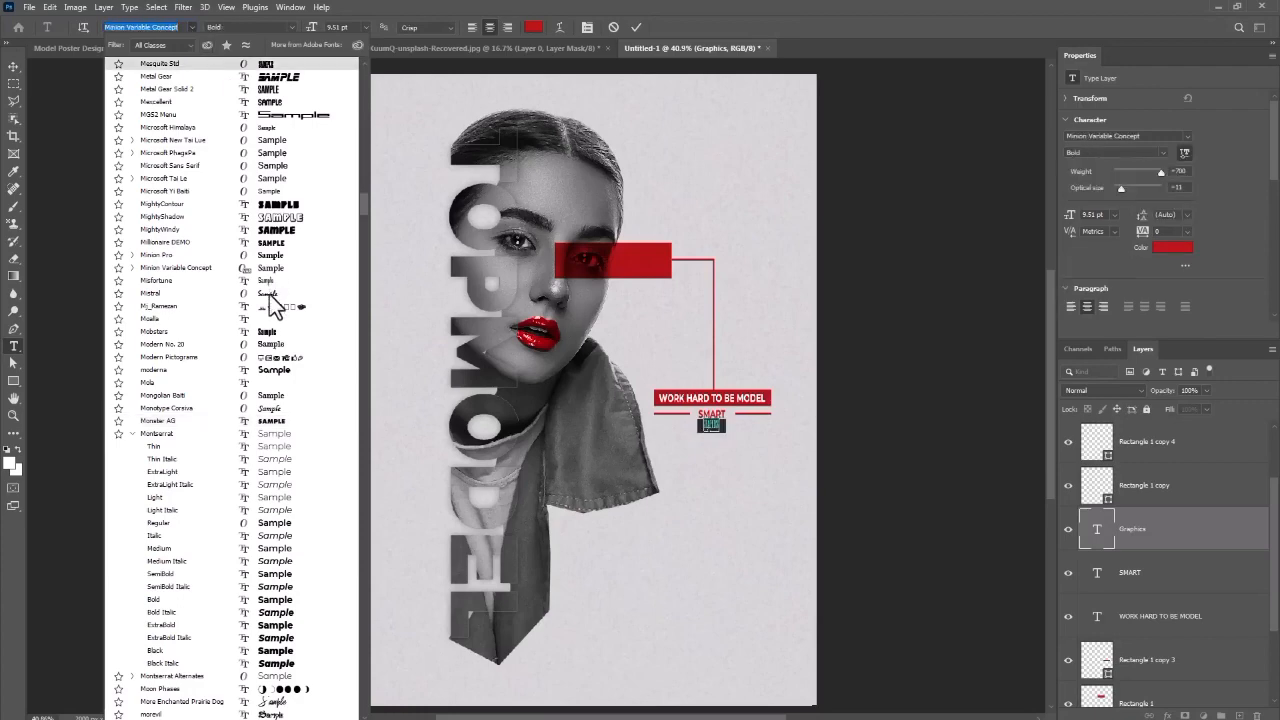
{"action": "left_click", "coordinate": [270, 294]}
{"action": "key", "text": "ctrl+Return"}
{"action": "key", "text": "v"}
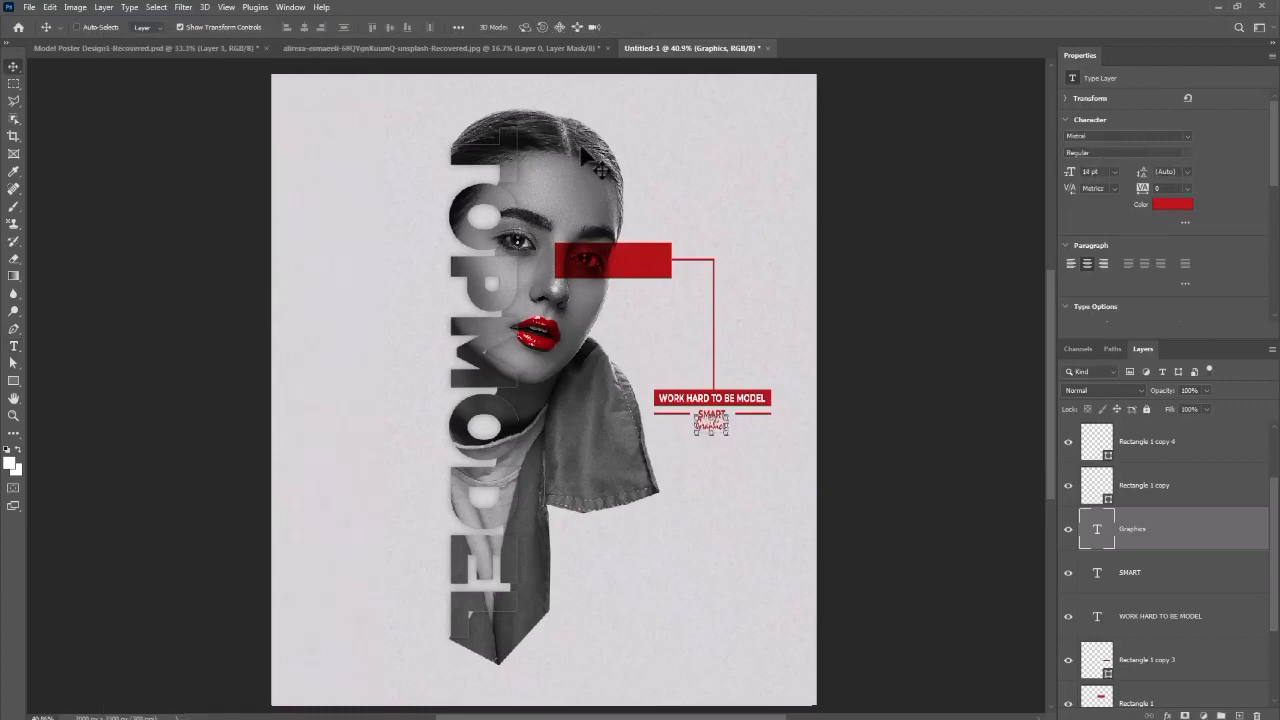
Duplicate the eye rectangle to the empty area left of the lettering and shrink it to a square about 82 px wide
{"action": "scroll", "coordinate": [1130, 507], "scroll_direction": "up", "scroll_amount": 2}
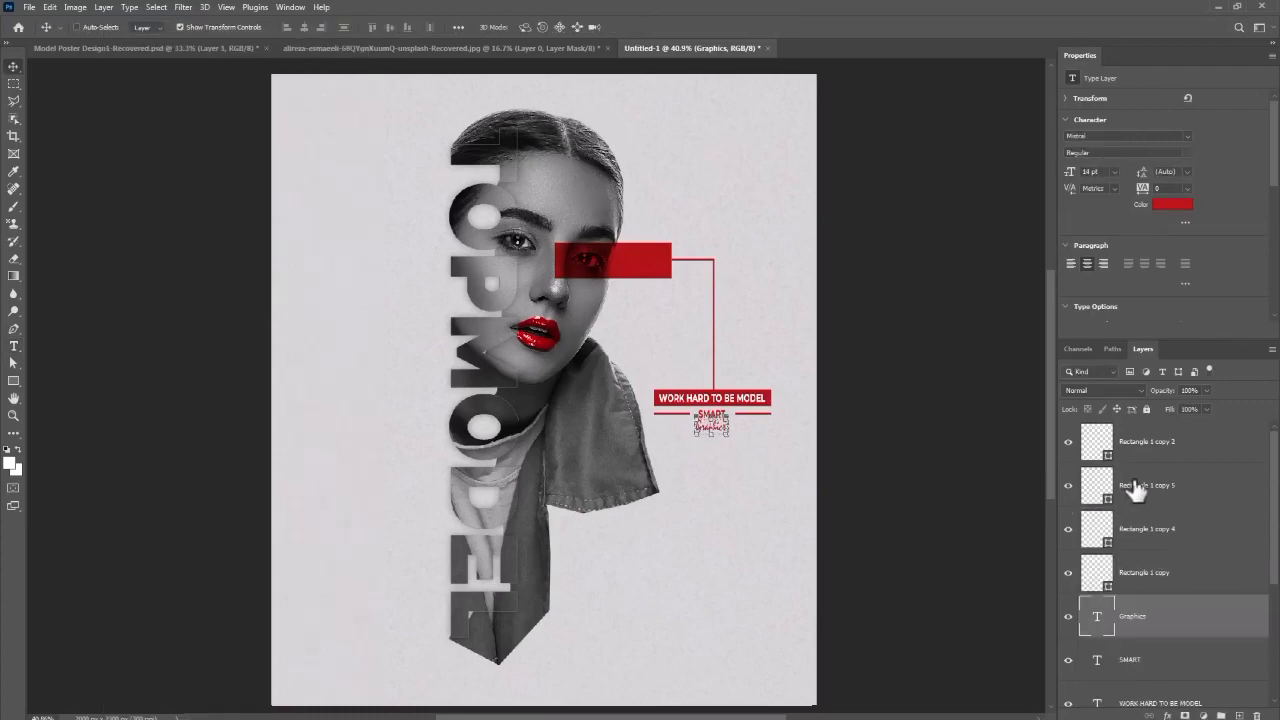
{"action": "left_click", "coordinate": [651, 270], "text": "ctrl"}
{"action": "key", "text": "ctrl+j"}
{"action": "left_click_drag", "start_coordinate": [652, 274], "coordinate": [309, 265]}
{"action": "key", "text": "Return"}
Duplicate the small red square below itself and turn the copy into a circle with 40 px corner radii
{"action": "left_click_drag", "start_coordinate": [323, 255], "coordinate": [360, 357]}
{"action": "left_click", "coordinate": [14, 381]}
{"action": "scroll", "coordinate": [340, 349], "scroll_direction": "up", "scroll_amount": 8}
{"action": "scroll", "coordinate": [383, 365], "scroll_direction": "down", "scroll_amount": 8}
Duplicate the SMART text and place the copy below the red circle, centred in line with the square and circle
{"action": "key", "text": "v"}
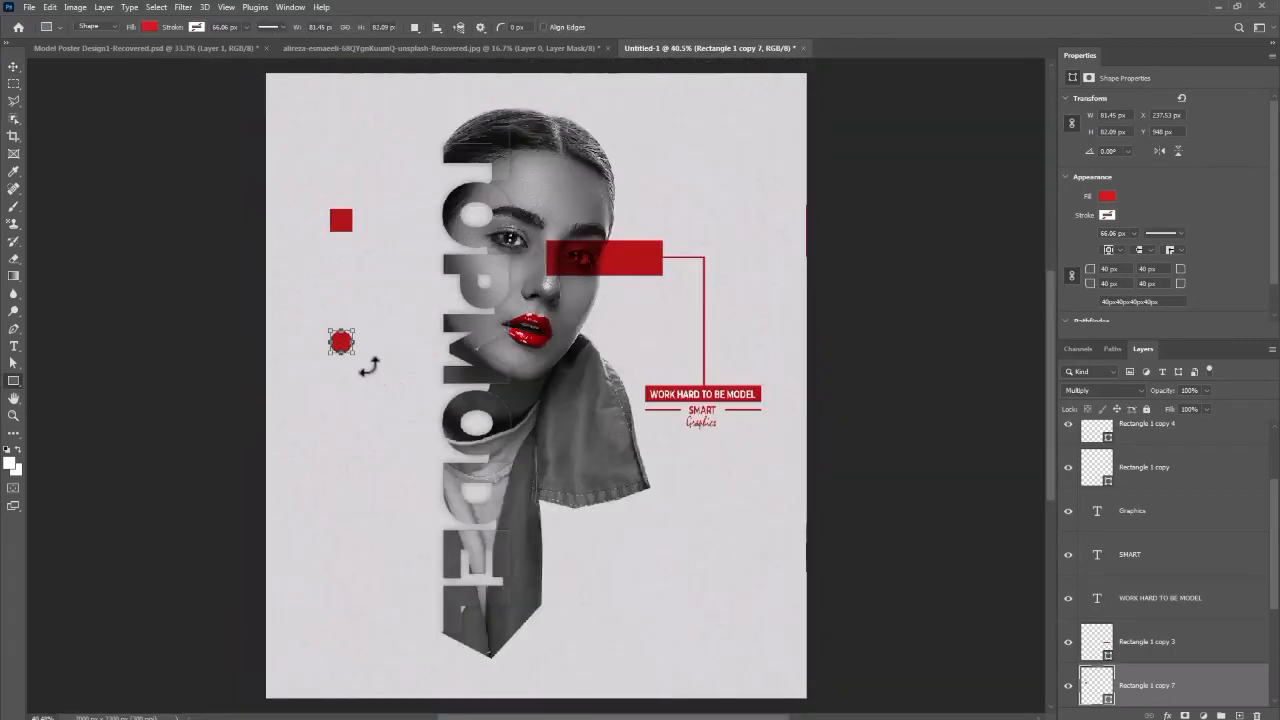
{"action": "left_click", "coordinate": [704, 410]}
{"action": "left_click_drag", "start_coordinate": [705, 414], "coordinate": [349, 424]}
{"action": "left_click_drag", "start_coordinate": [353, 416], "coordinate": [368, 460]}
{"action": "key", "text": "ctrl+z"}
{"action": "scroll", "coordinate": [349, 424], "scroll_direction": "up", "scroll_amount": 8}
{"action": "scroll", "coordinate": [346, 448], "scroll_direction": "down", "scroll_amount": 3}
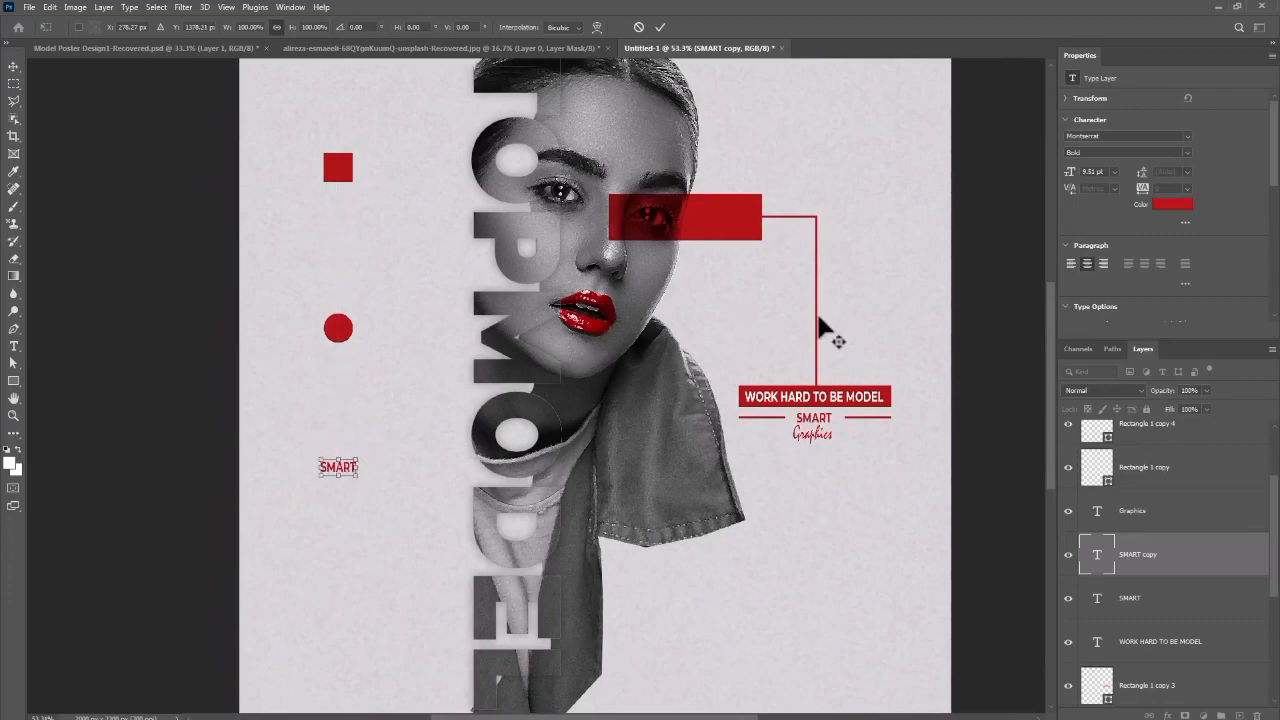
{"action": "key", "text": "Return"}
Duplicate the vertical line between the red square and circle and shorten it to about 300 px, centred in the gap
{"action": "left_click_drag", "start_coordinate": [820, 323], "coordinate": [342, 285]}
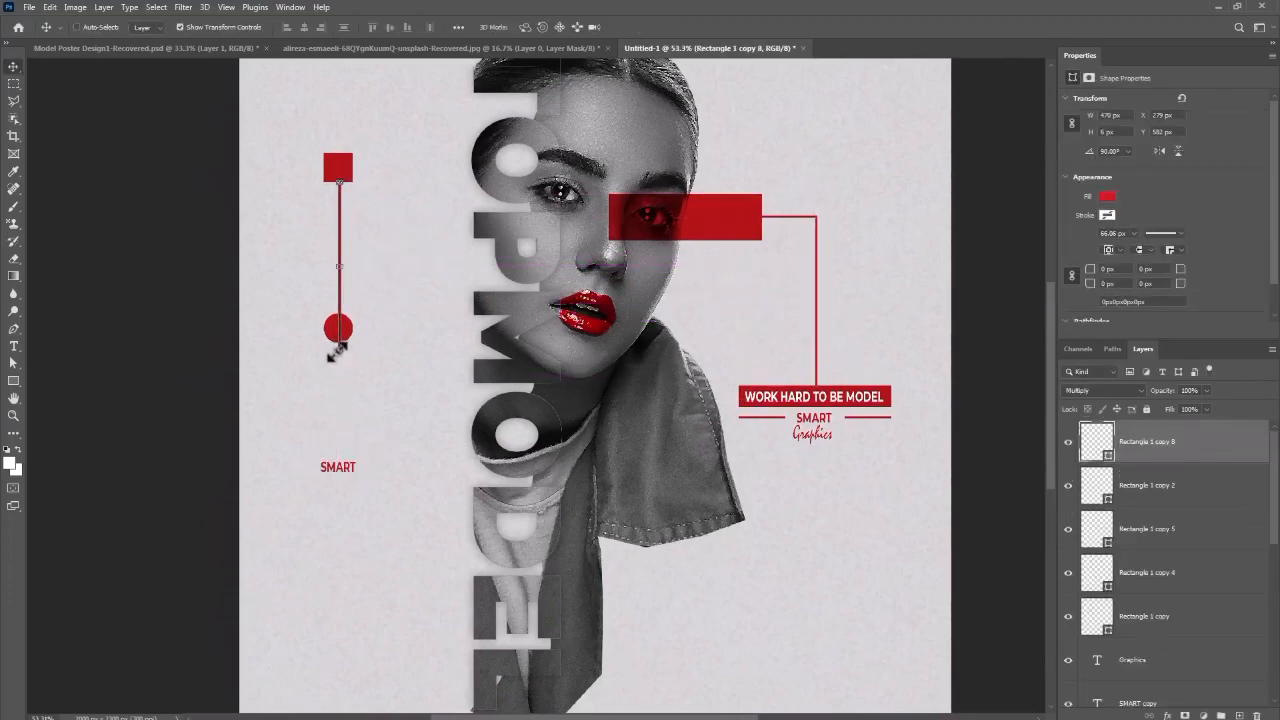
{"action": "left_click_drag", "start_coordinate": [336, 348], "coordinate": [335, 285]}
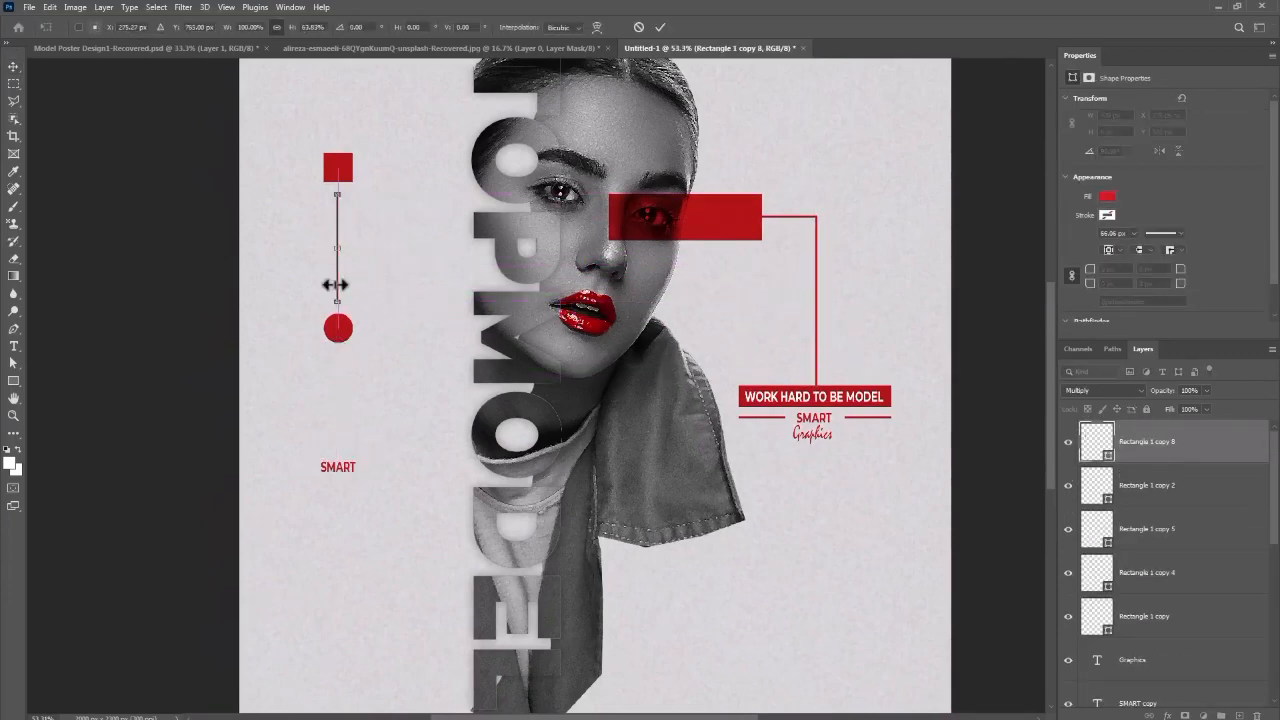
{"action": "key", "text": "alt+space"}
{"action": "key", "text": "Escape"}
{"action": "key", "text": "alt+space"}
{"action": "key", "text": "Escape"}
{"action": "key", "text": "Return"}
Duplicate the shortened vertical line into the gap between the circle and the SMART copy, and select that text
{"action": "left_click_drag", "start_coordinate": [338, 291], "coordinate": [337, 452]}
{"action": "left_click", "coordinate": [339, 467], "text": "ctrl"}
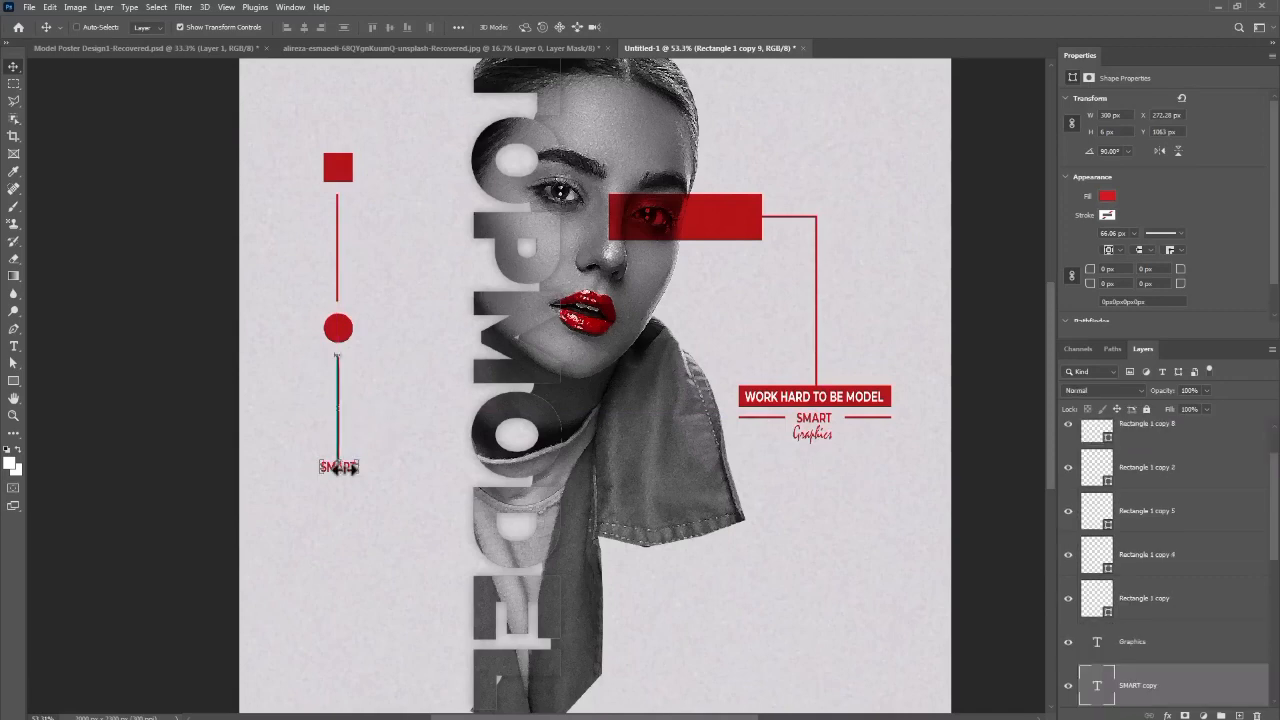
{"action": "key", "text": "ctrl+0"}
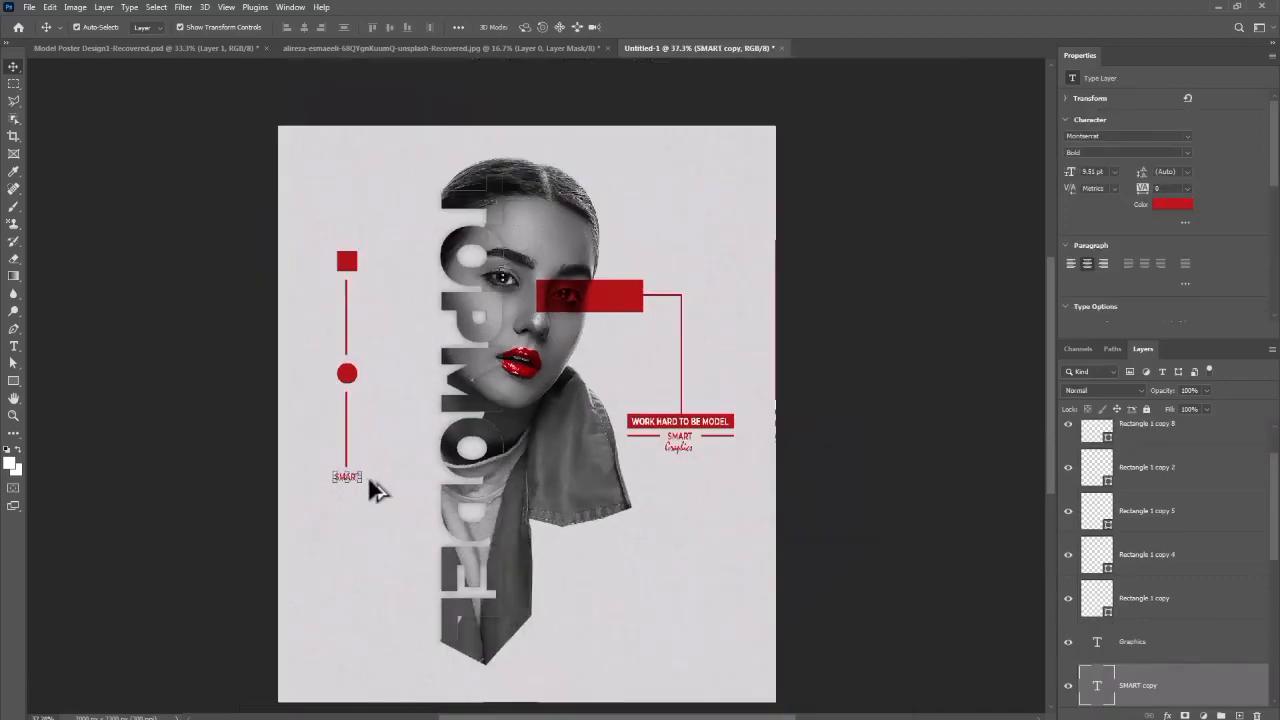
Group all the text and shape layers above the model group and name the new group "text and shapes"
{"action": "left_click", "coordinate": [372, 475], "text": "ctrl"}
{"action": "left_click", "coordinate": [1174, 458]}
{"action": "scroll", "coordinate": [1175, 577], "scroll_direction": "down", "scroll_amount": 1}
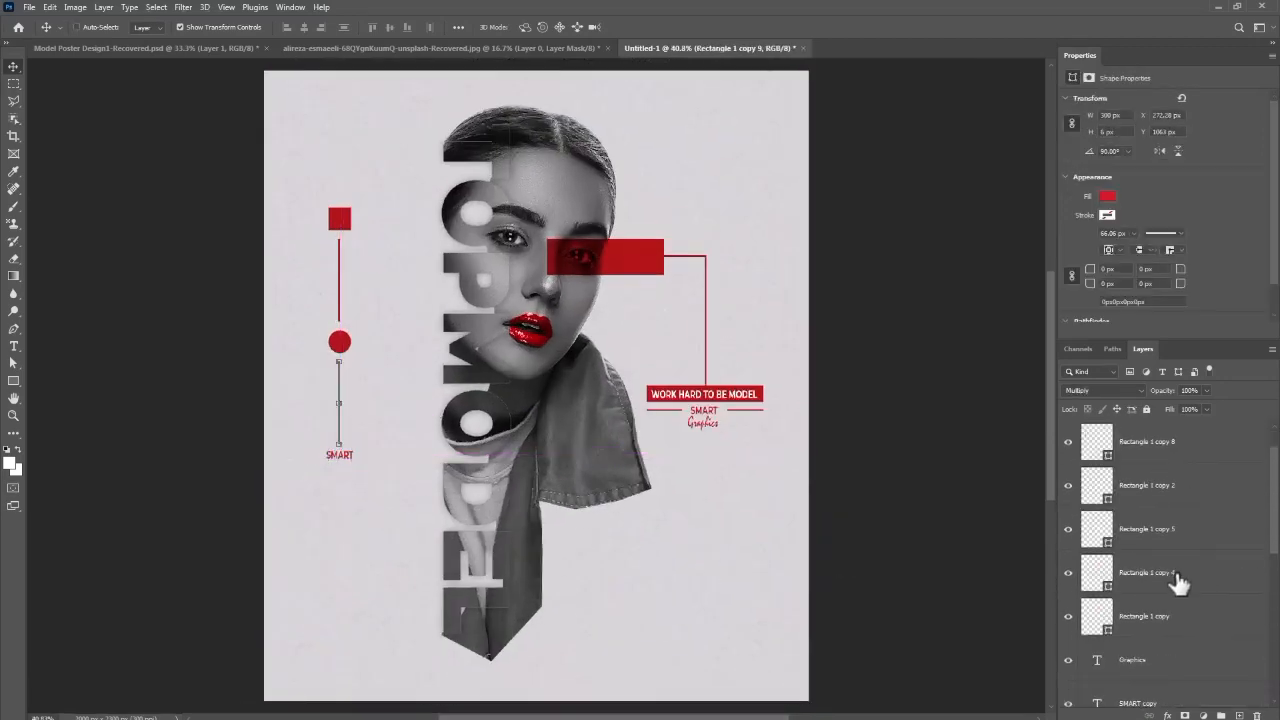
{"action": "scroll", "coordinate": [1184, 586], "scroll_direction": "down", "scroll_amount": 8}
{"action": "left_click", "coordinate": [1183, 587], "text": "shift"}
{"action": "key", "text": "ctrl+g"}
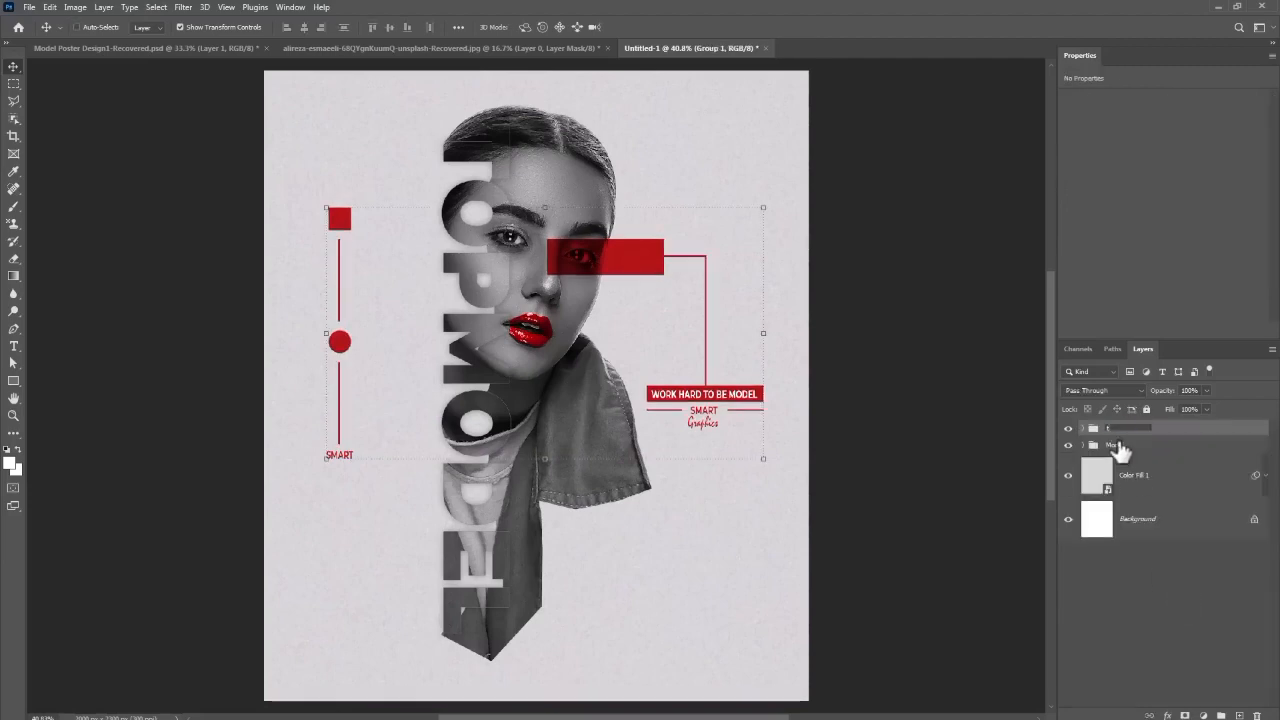
Place copies of the small red square partly over the poster's top edge and in its bottom-right corner, and collapse the text and shapes group
{"action": "left_click", "coordinate": [342, 222], "text": "ctrl"}
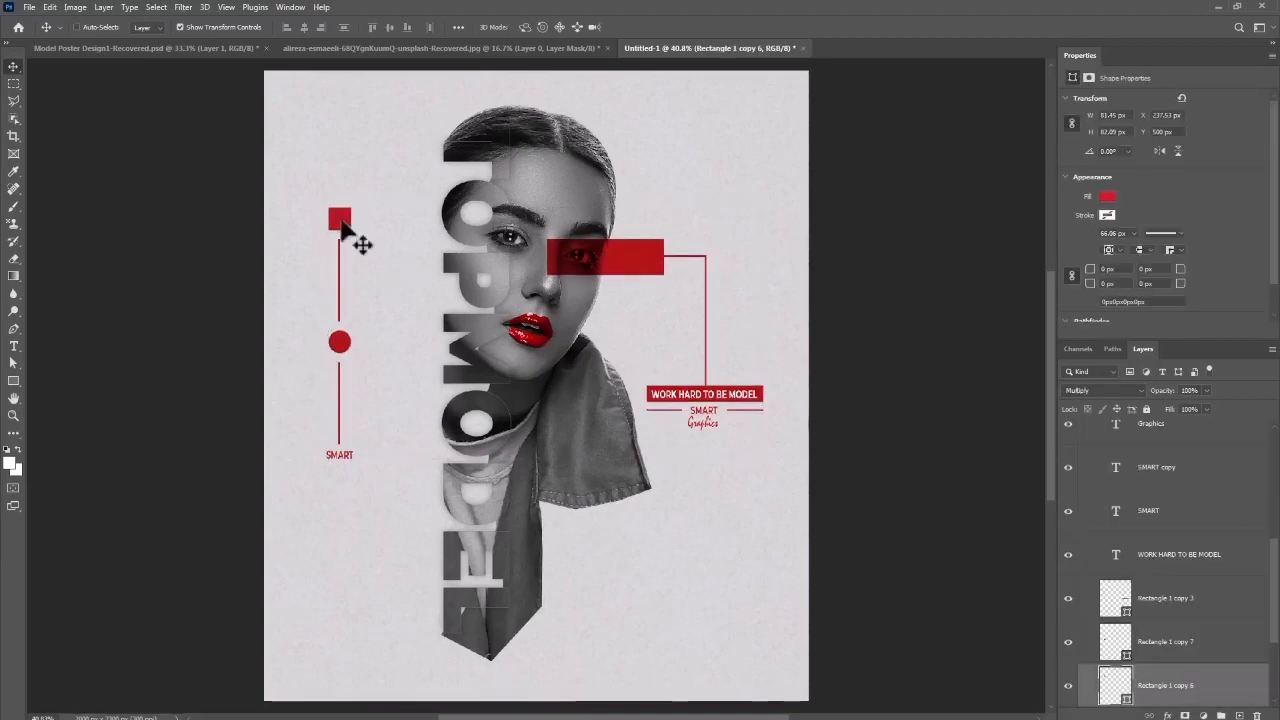
{"action": "left_click_drag", "start_coordinate": [341, 223], "coordinate": [801, 690]}
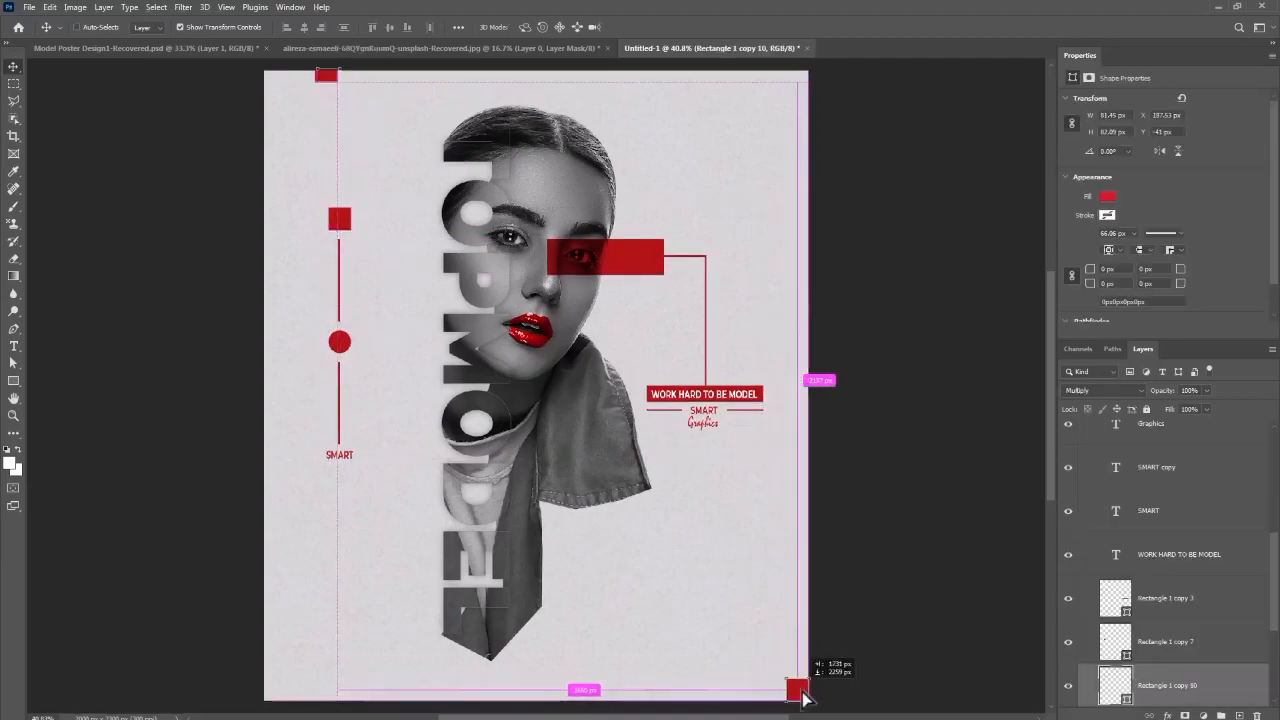
{"action": "left_click", "coordinate": [717, 588], "text": "ctrl"}
{"action": "scroll", "coordinate": [1205, 534], "scroll_direction": "up", "scroll_amount": 5}
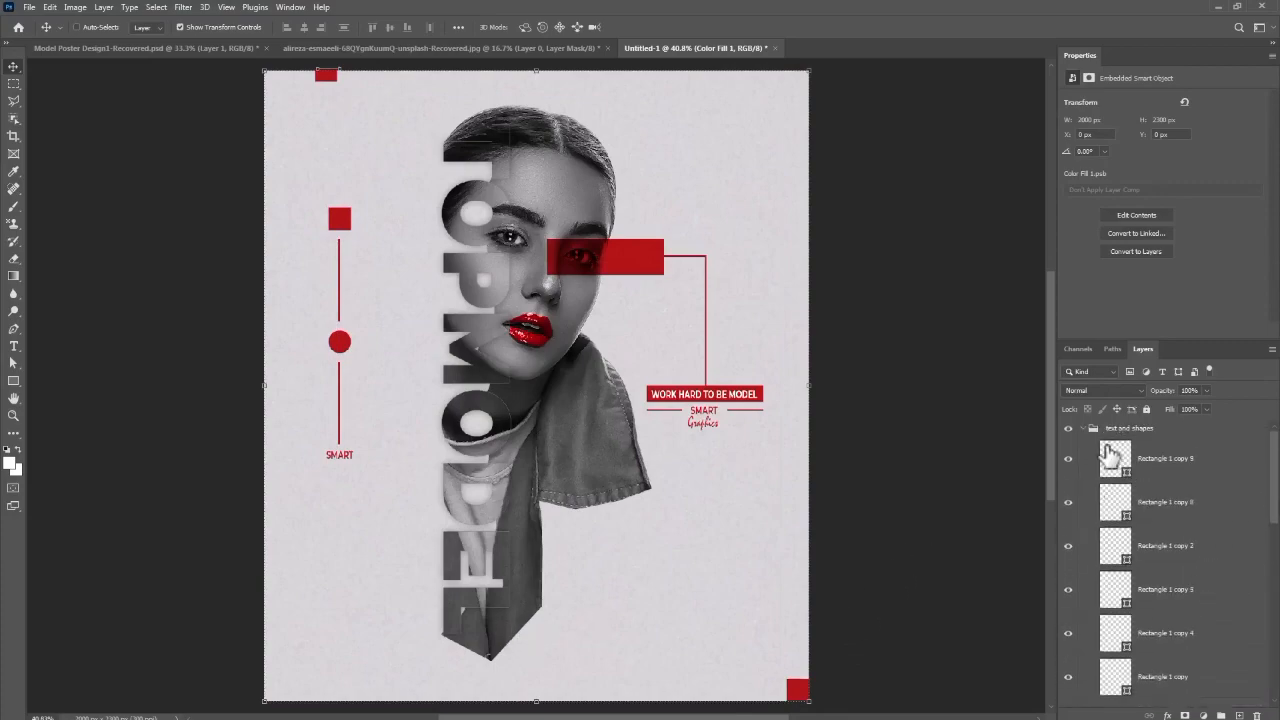
{"action": "left_click", "coordinate": [1082, 428]}
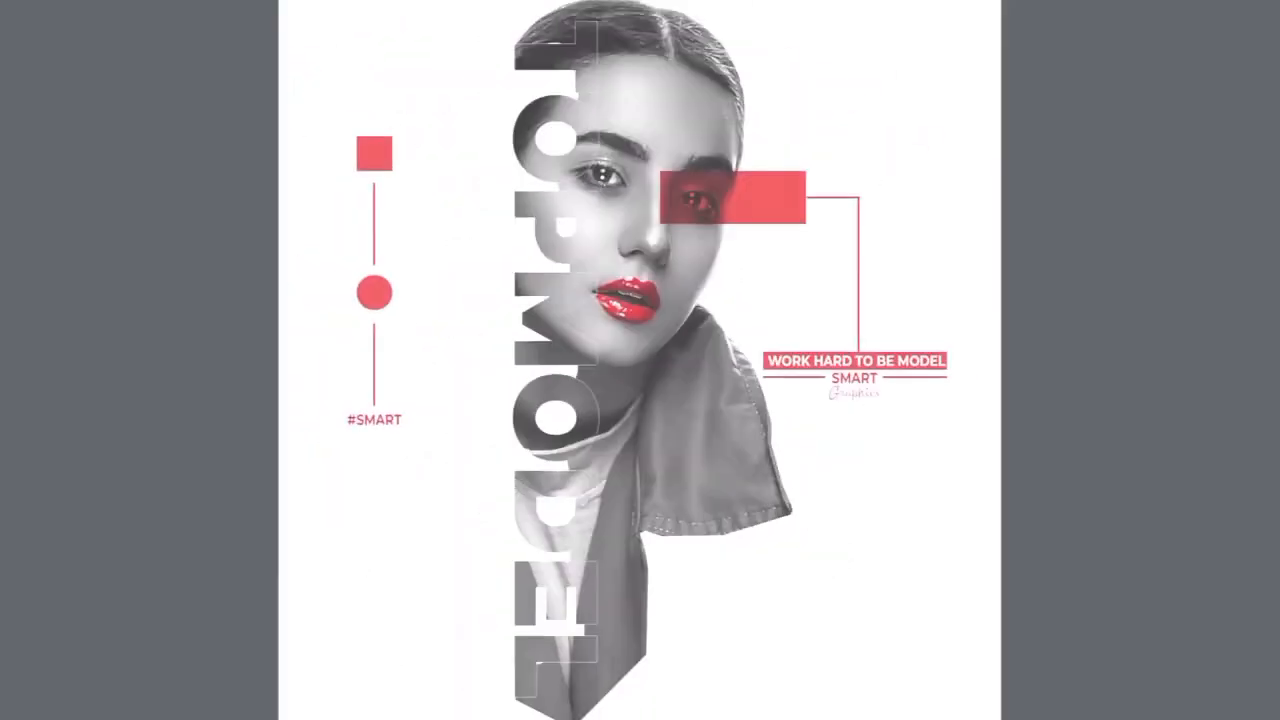